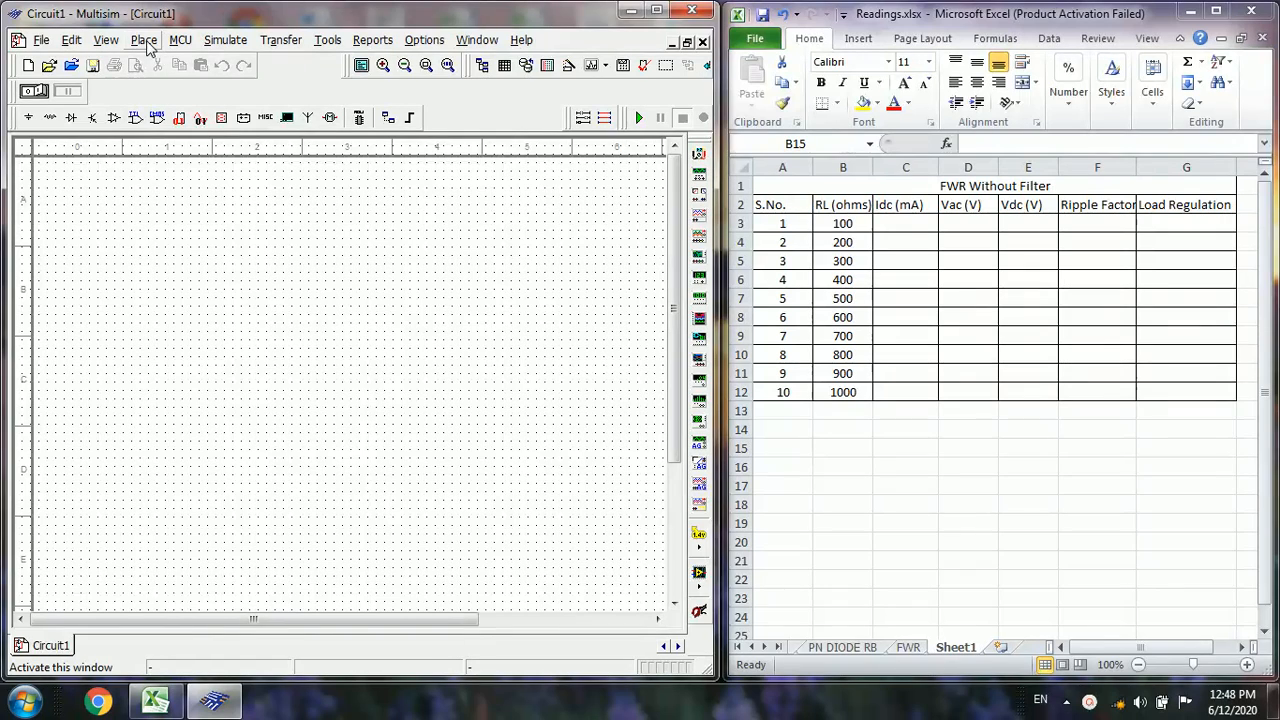
# Place an AC_VOLTAGE source from the signal voltage sources family at the left of the empty schematic
pyautogui.click(146, 40)
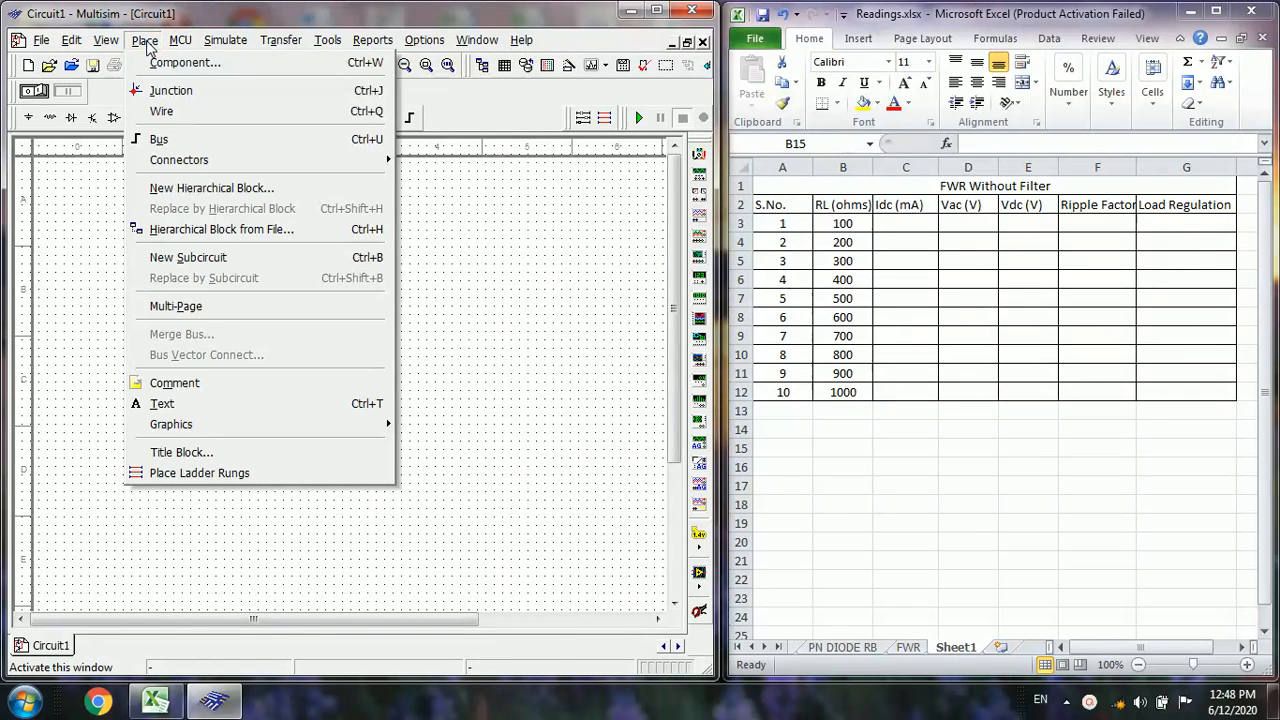
pyautogui.click(166, 64)
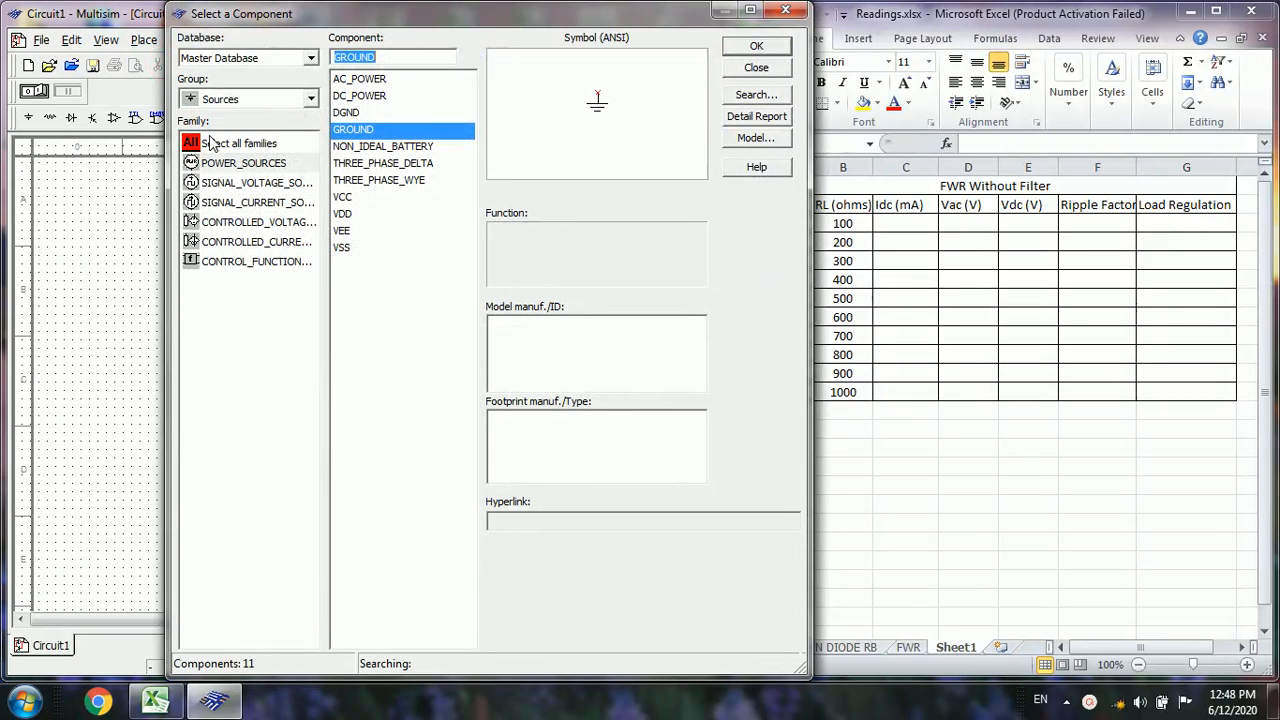
pyautogui.click(243, 165)
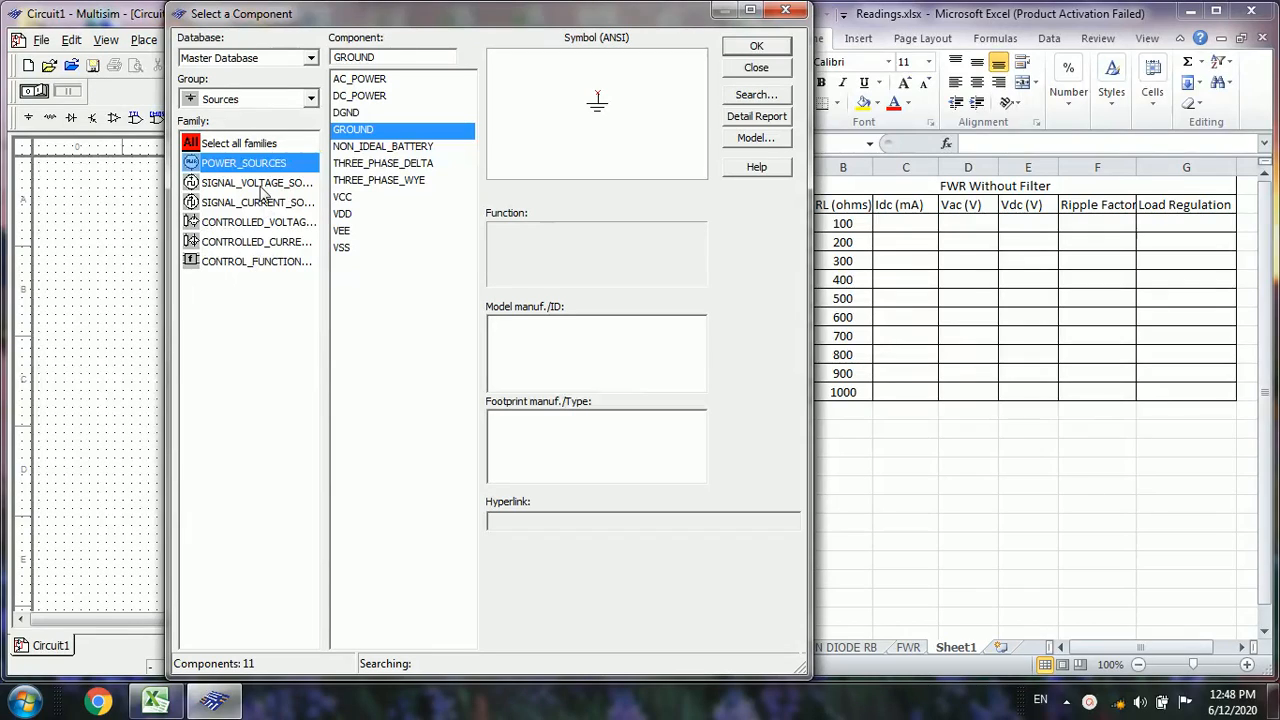
pyautogui.click(258, 183)
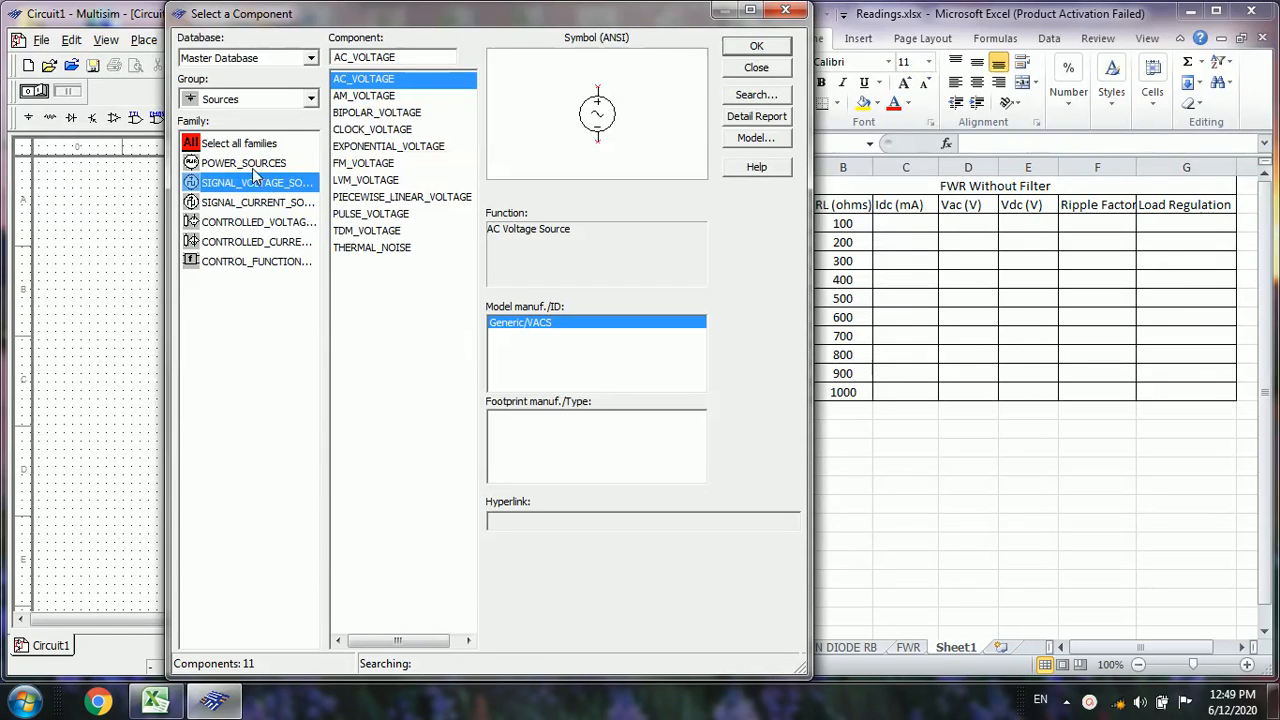
pyautogui.click(249, 163)
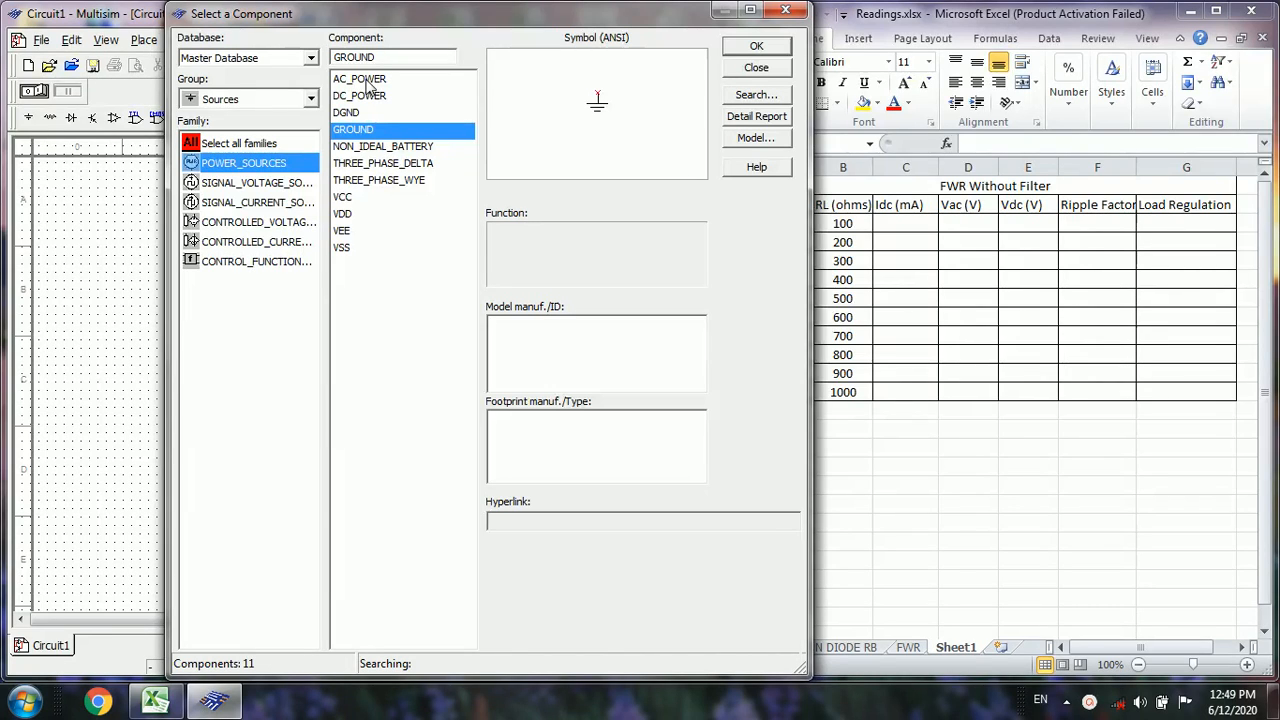
pyautogui.click(266, 187)
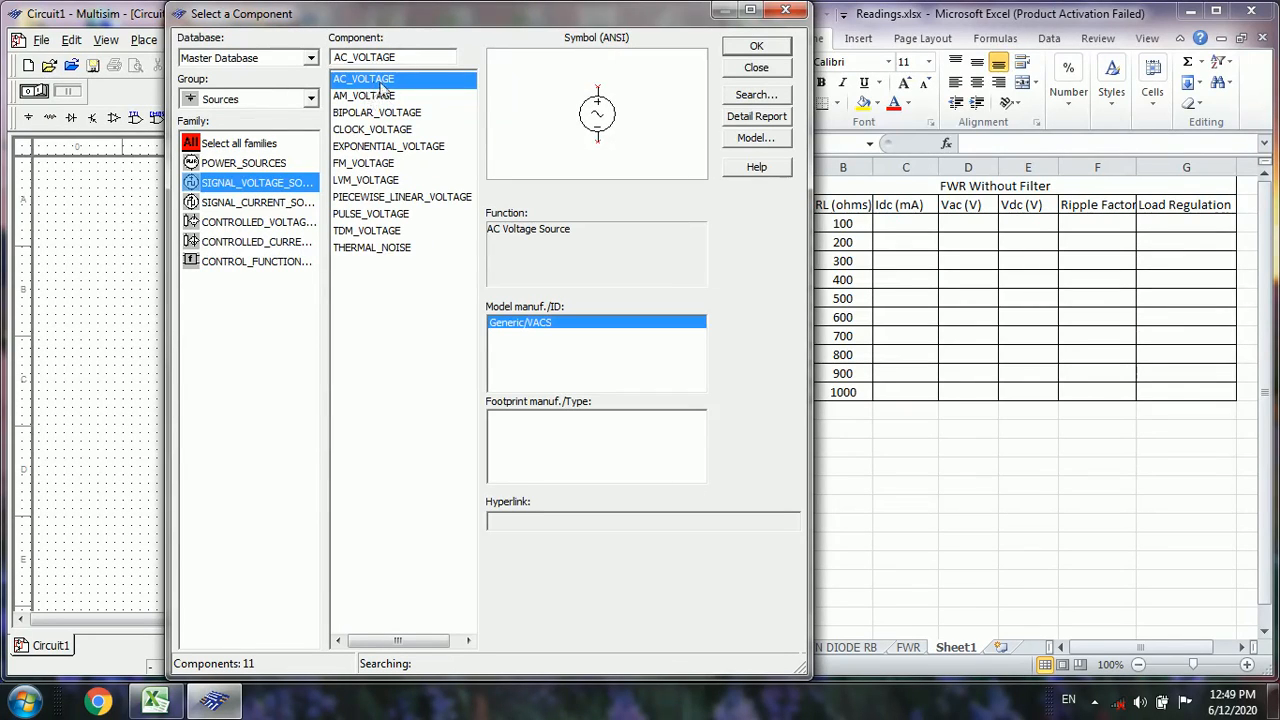
pyautogui.click(754, 48)
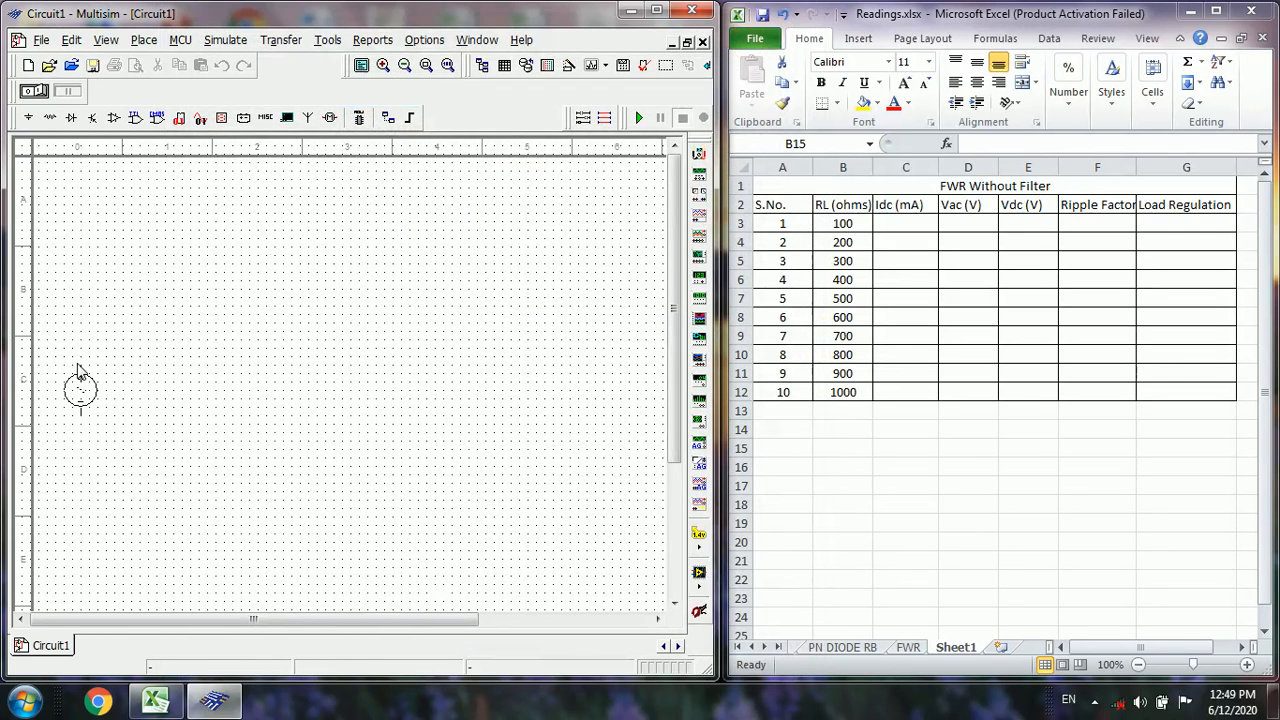
pyautogui.click(88, 368)
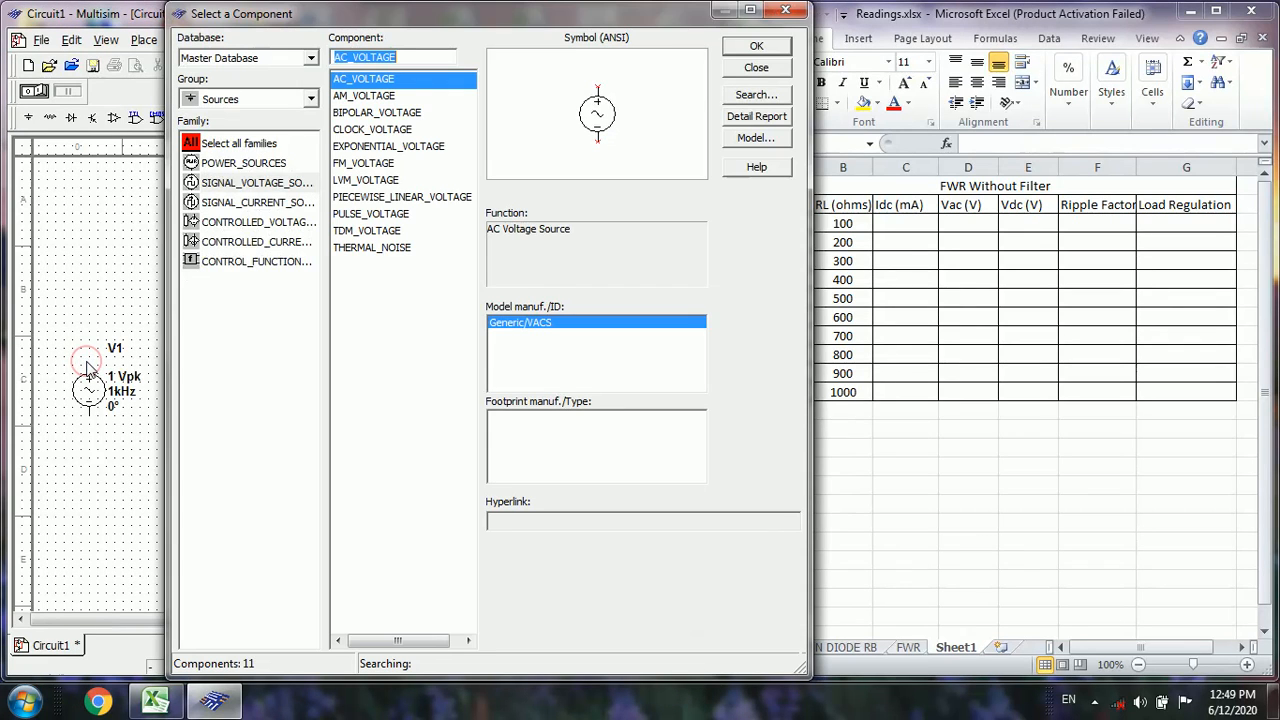
# Place a GROUND symbol from the power sources family in the lower middle of the schematic
pyautogui.click(236, 165)
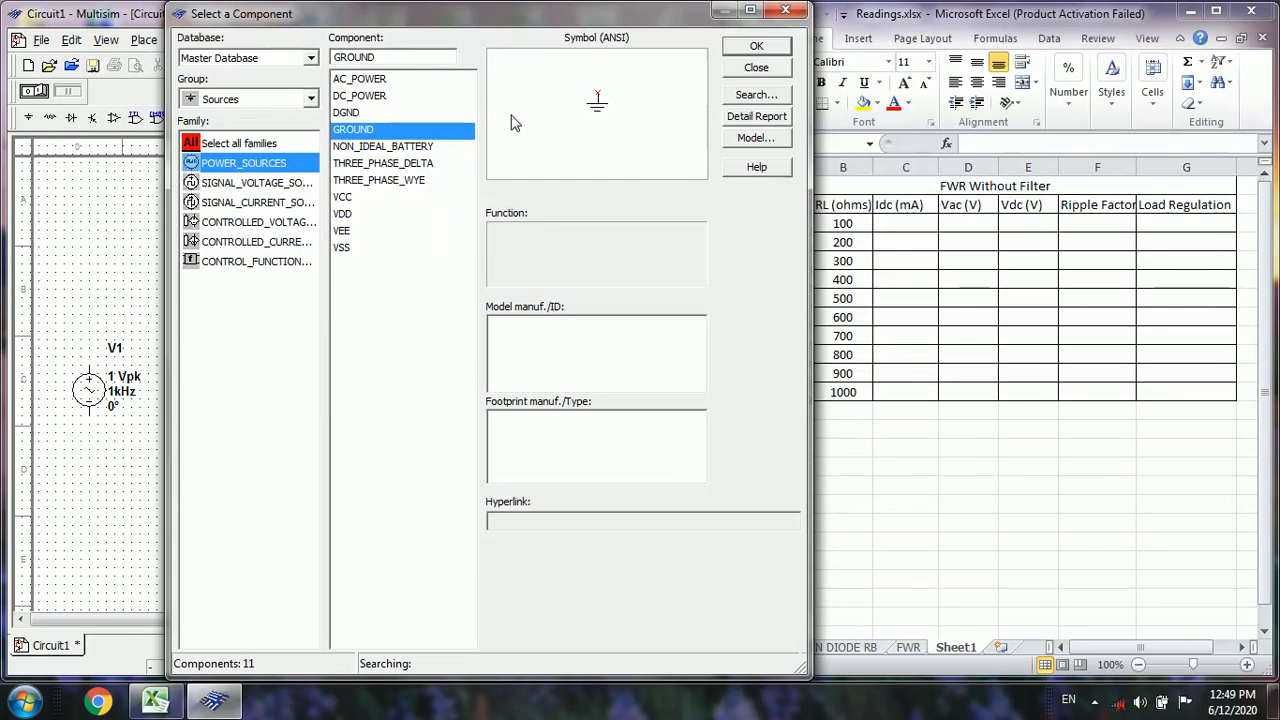
pyautogui.click(757, 46)
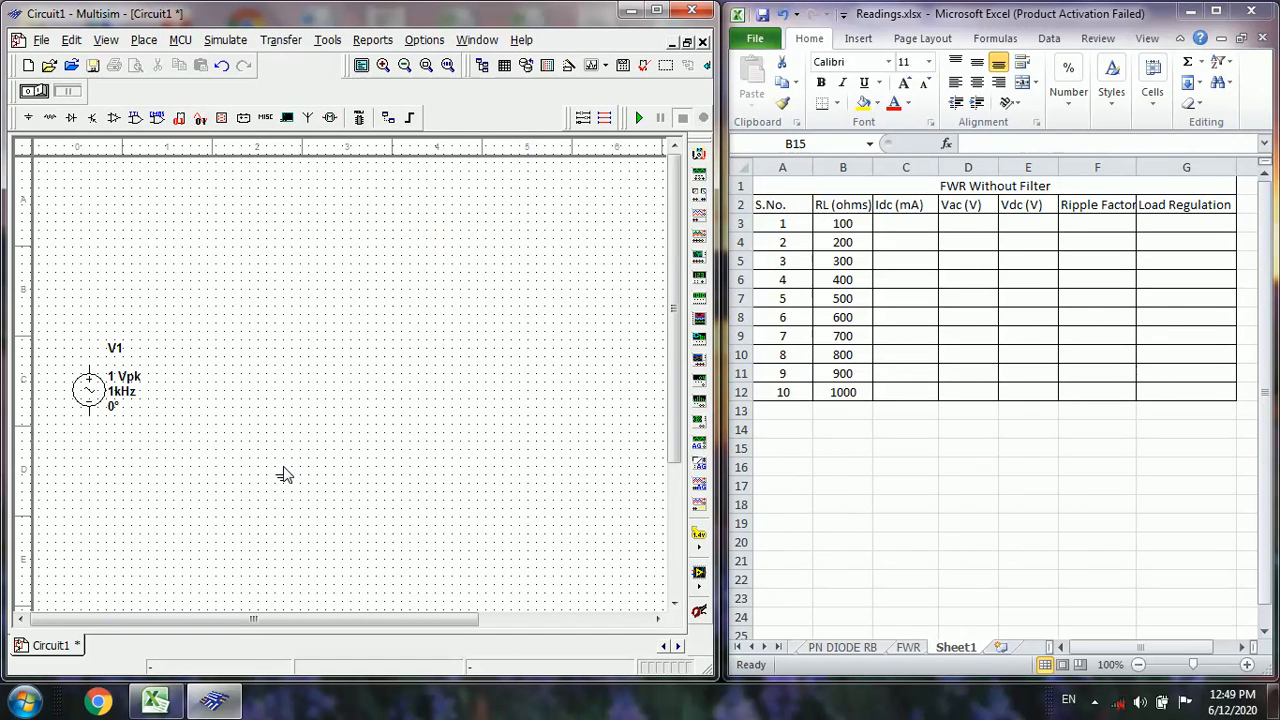
pyautogui.click(427, 462)
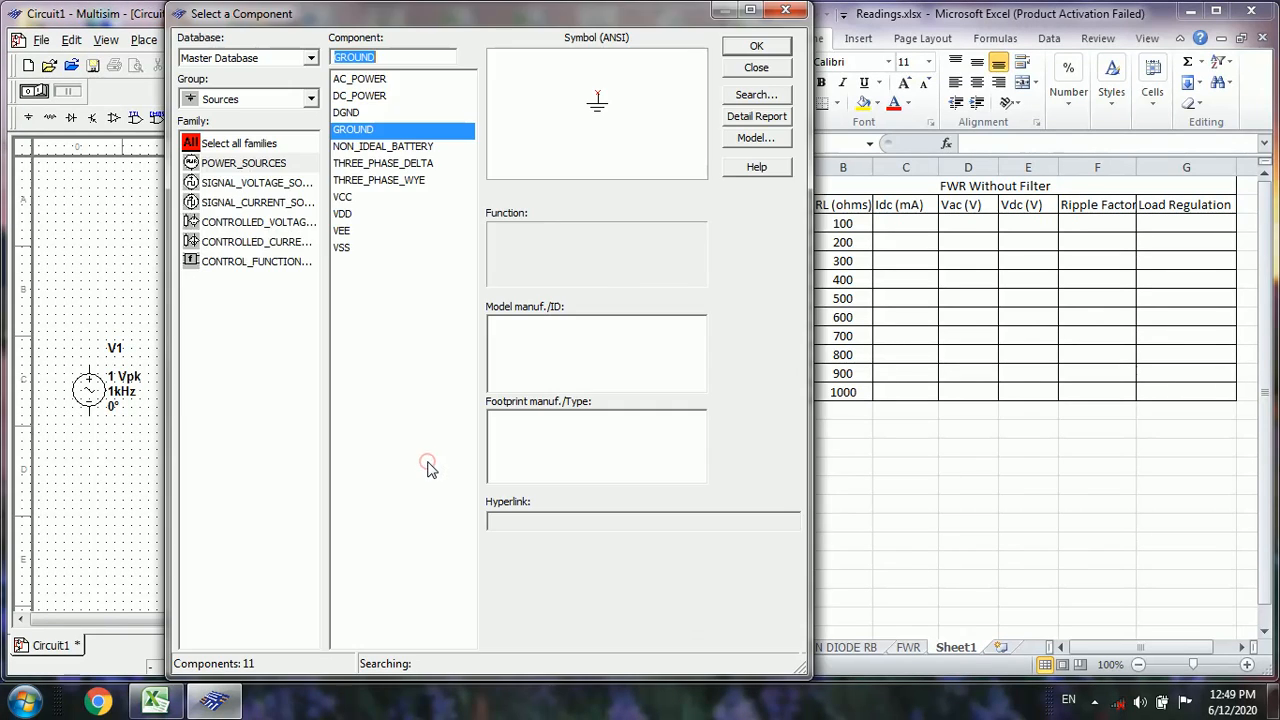
# Place a TS_XFMR-TAP transformer from the Basic group just right of the AC source
pyautogui.click(311, 101)
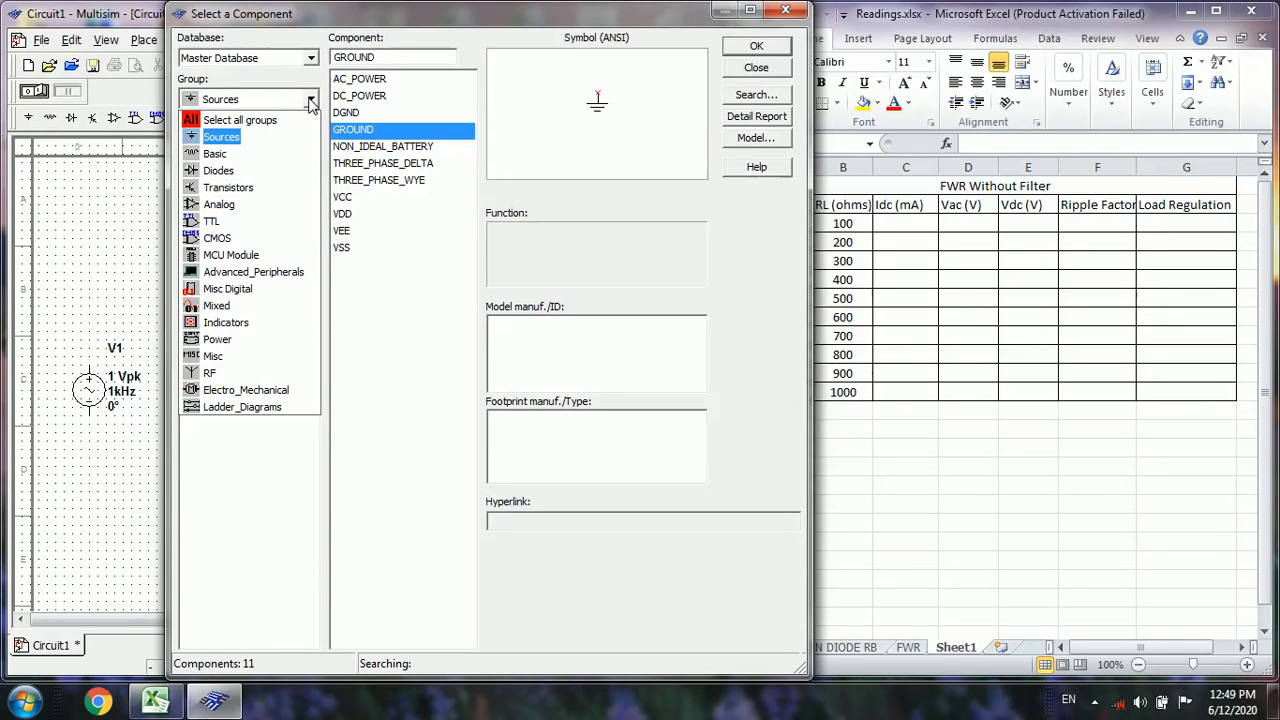
pyautogui.click(216, 154)
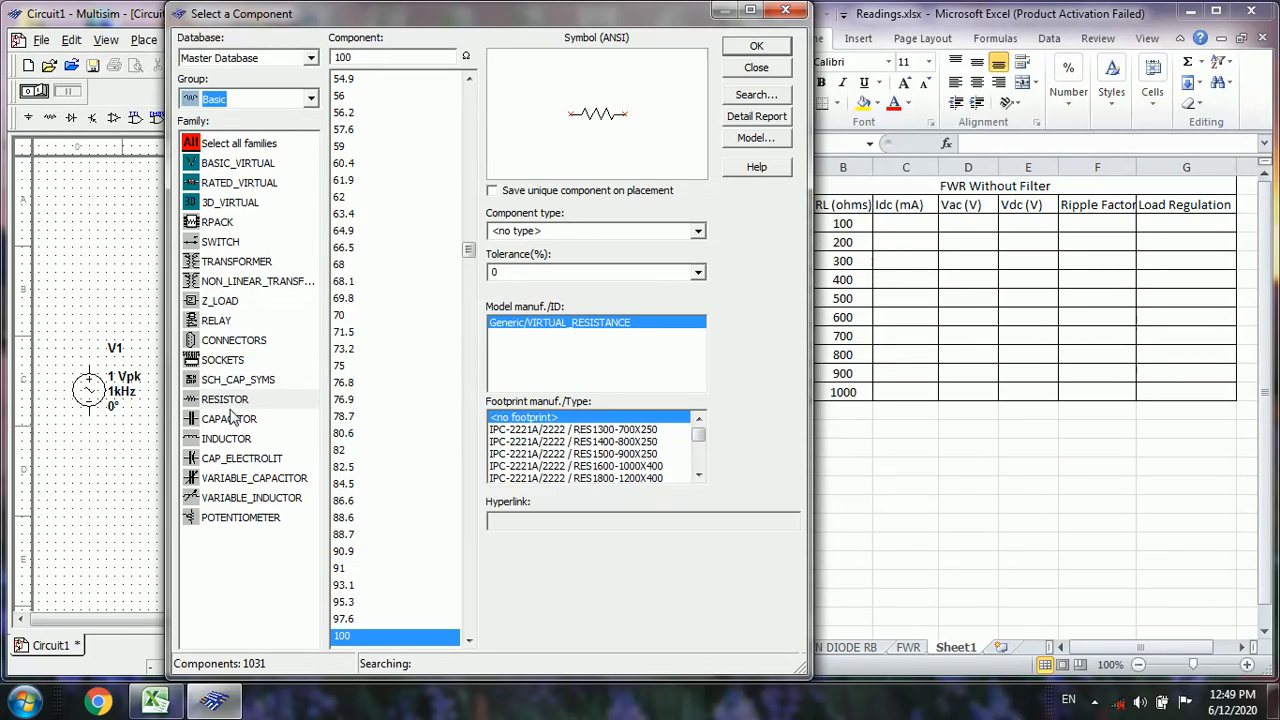
pyautogui.click(238, 262)
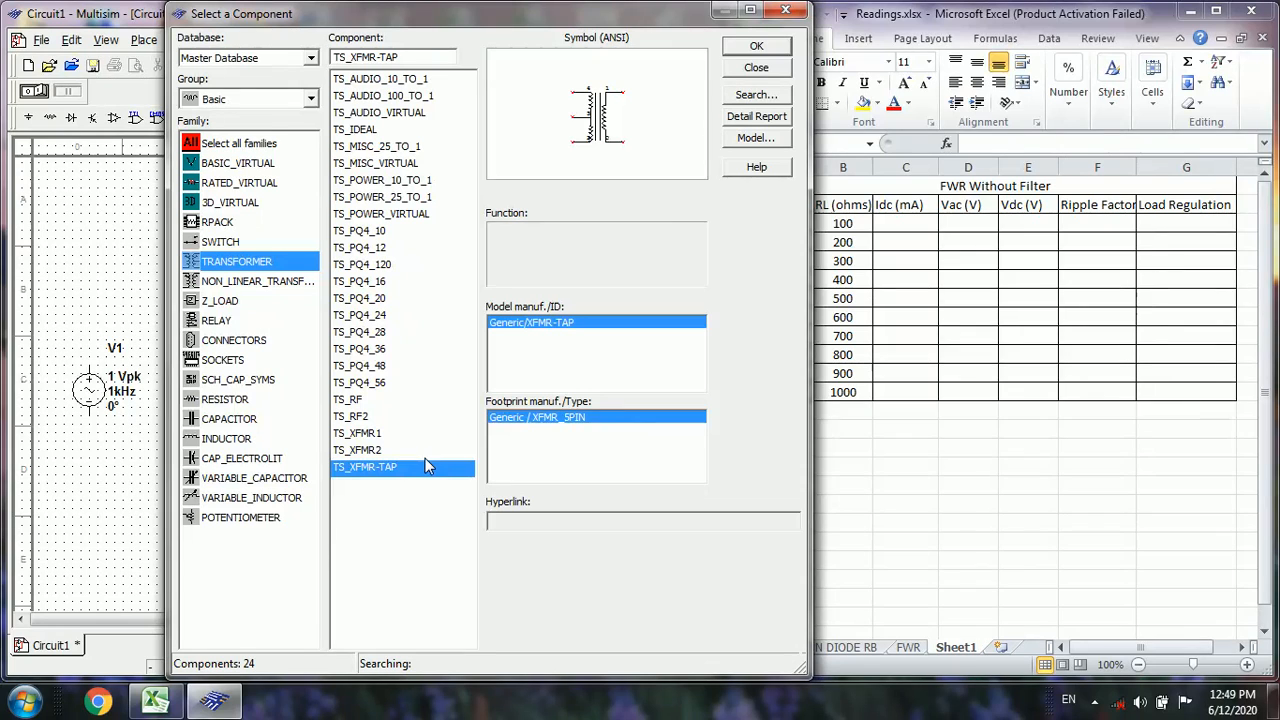
pyautogui.click(776, 47)
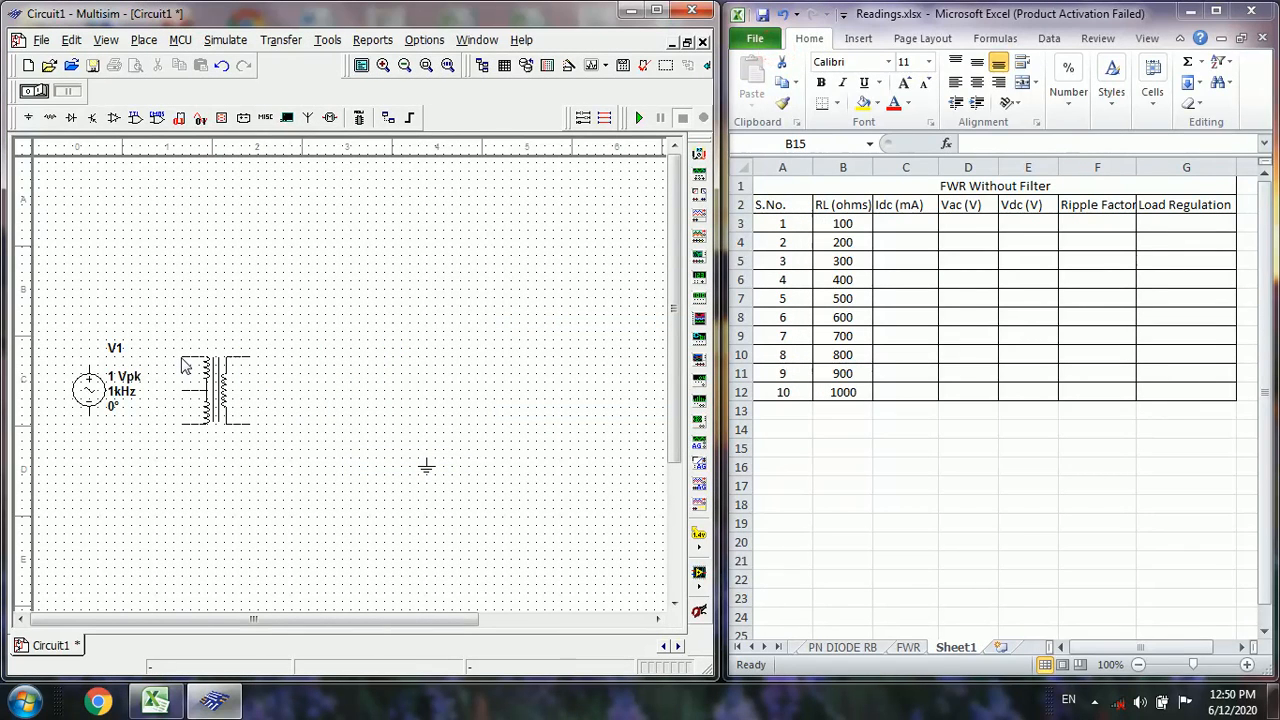
pyautogui.click(187, 363)
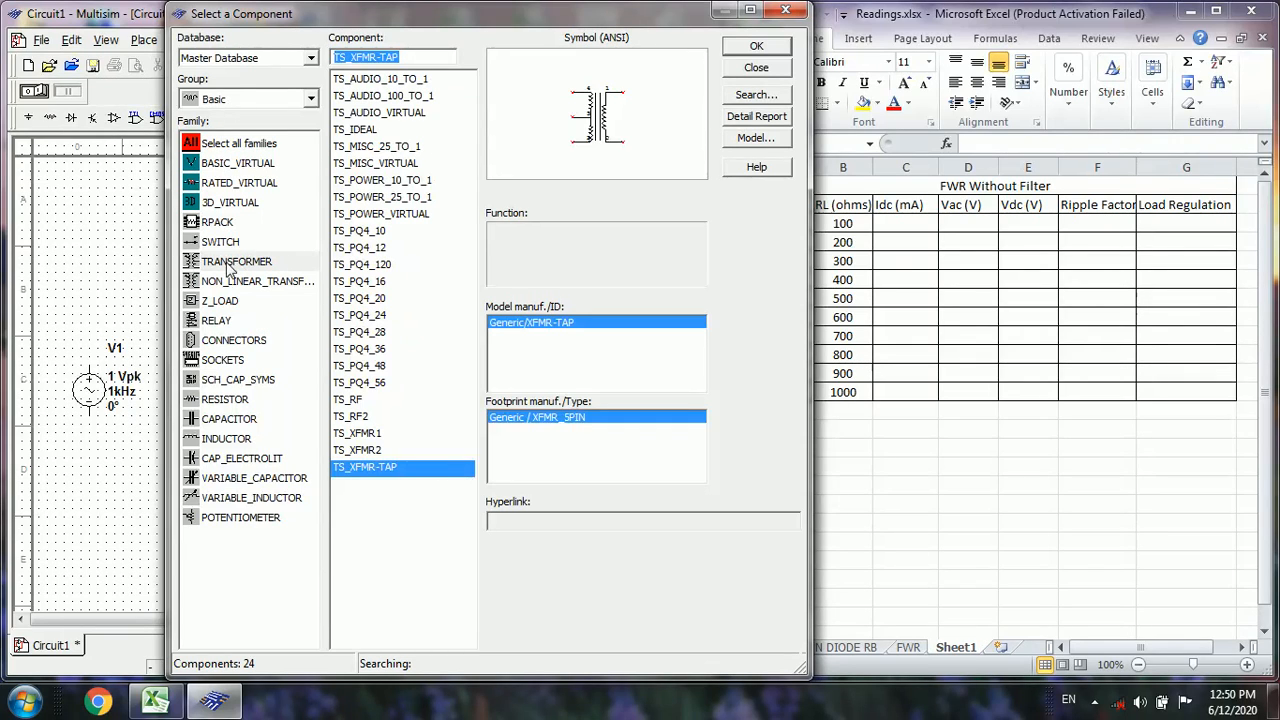
# Place a 100 Ω resistor to the right of the transformer, leaving room between them for the diodes and meter
pyautogui.click(226, 400)
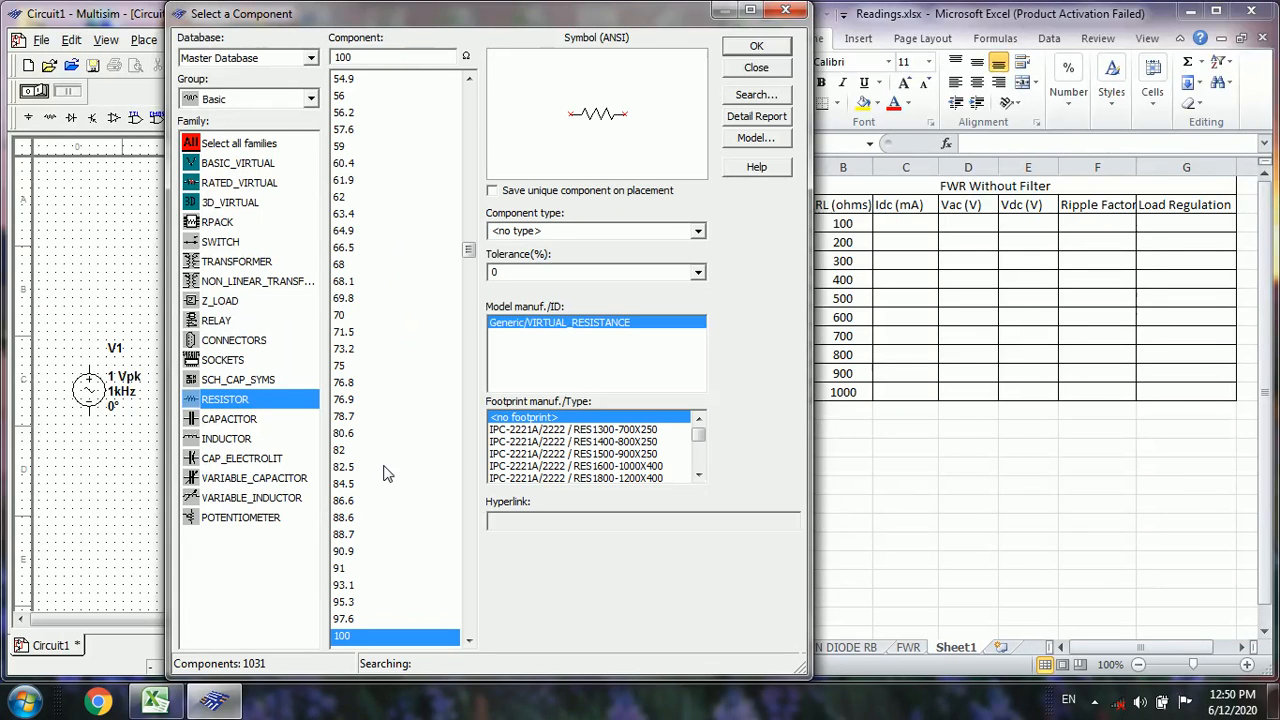
pyautogui.click(756, 50)
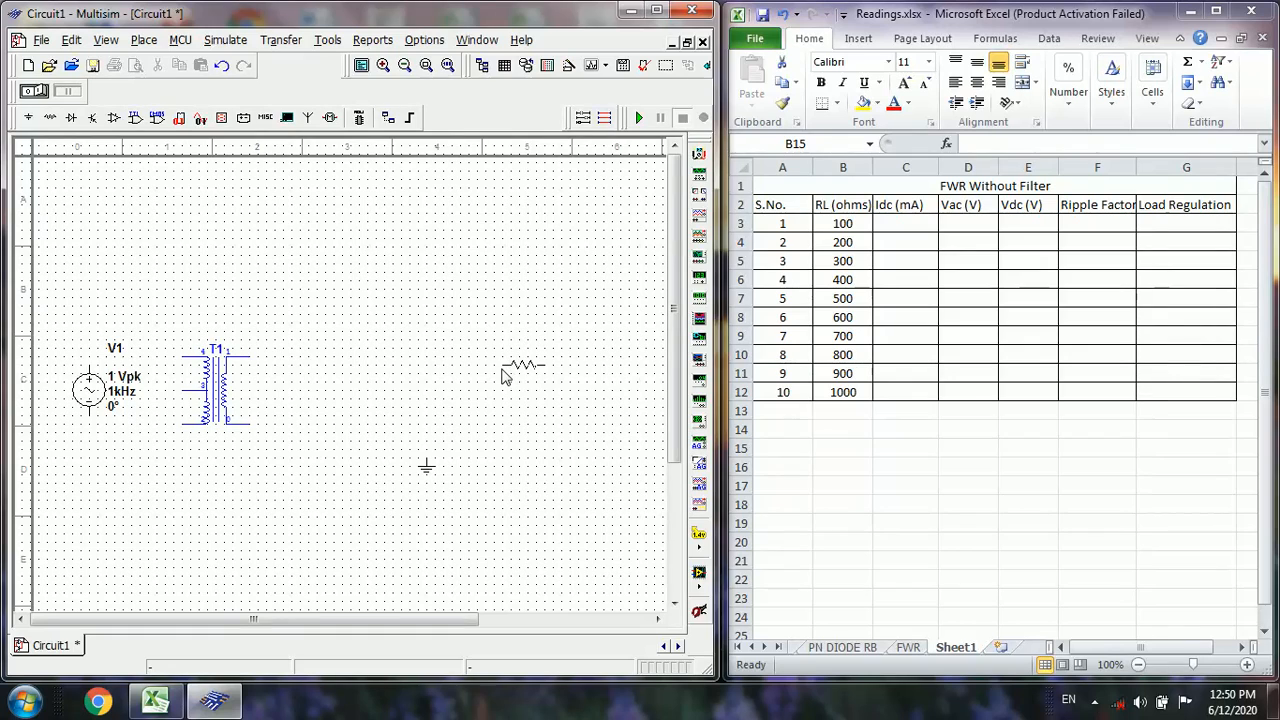
pyautogui.click(506, 374)
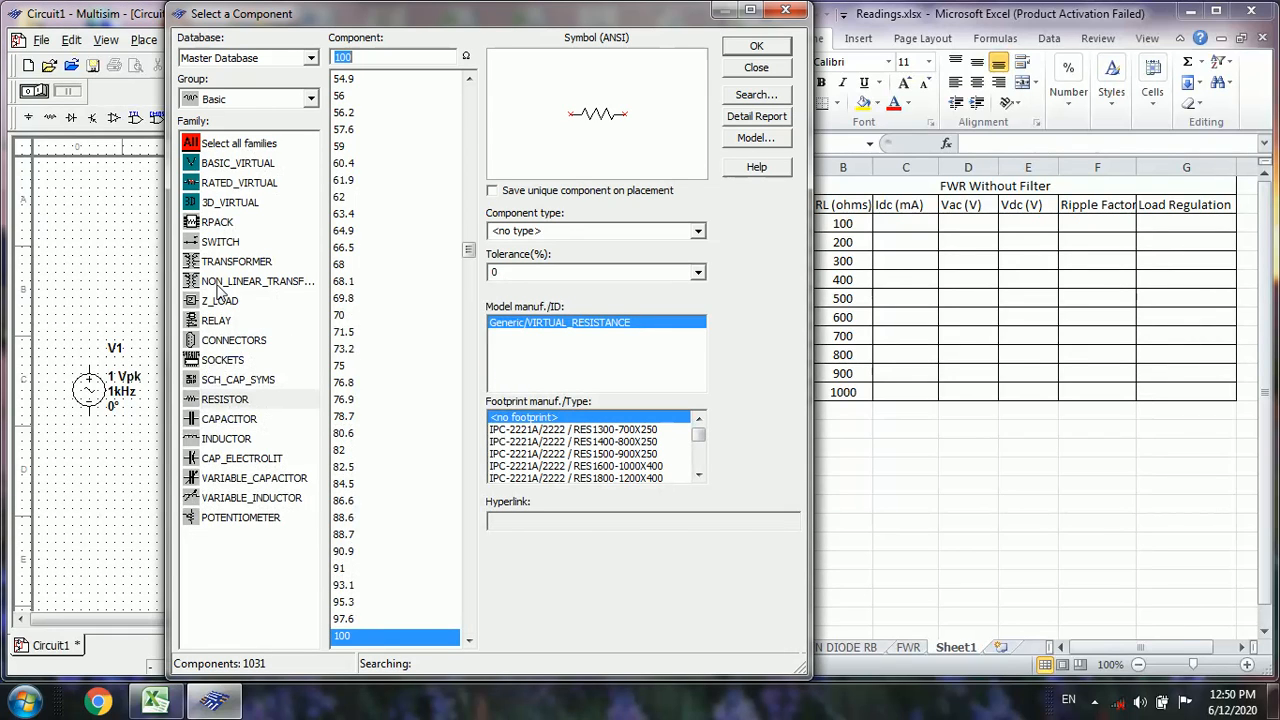
# Place a 1N4007GP diode from the Diodes group to the right of the transformer's upper terminal
pyautogui.click(311, 98)
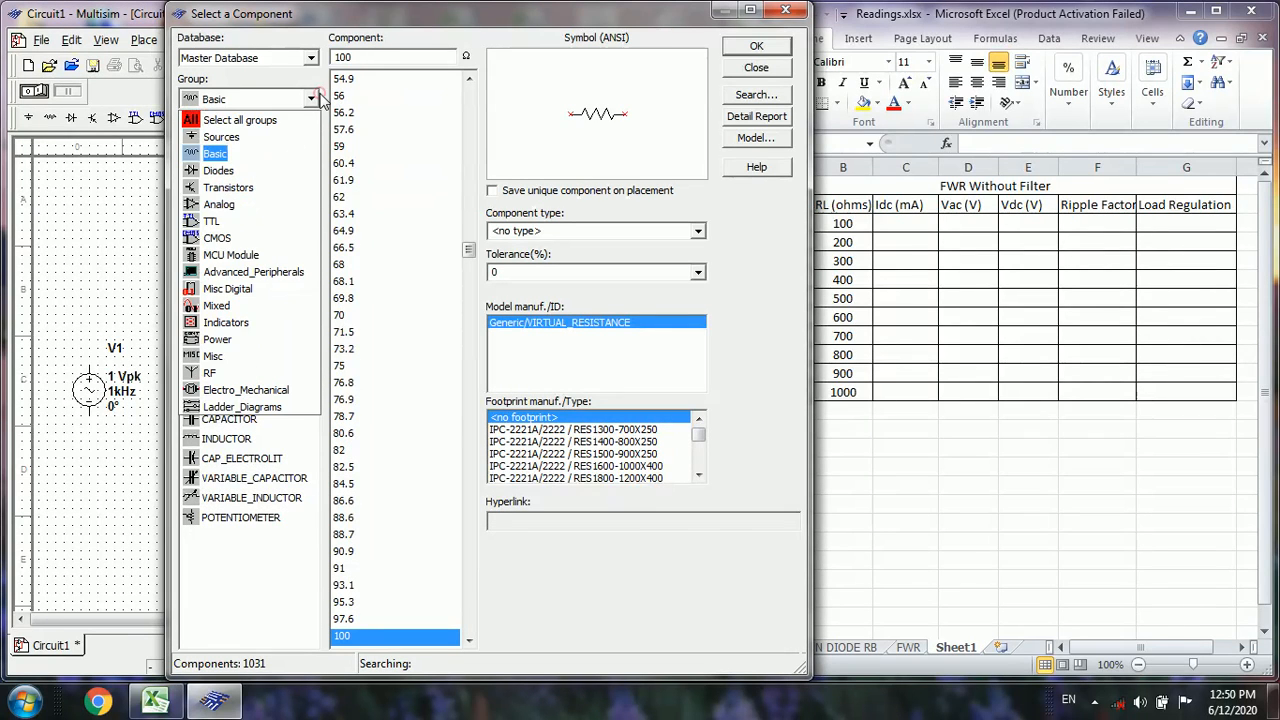
pyautogui.click(214, 172)
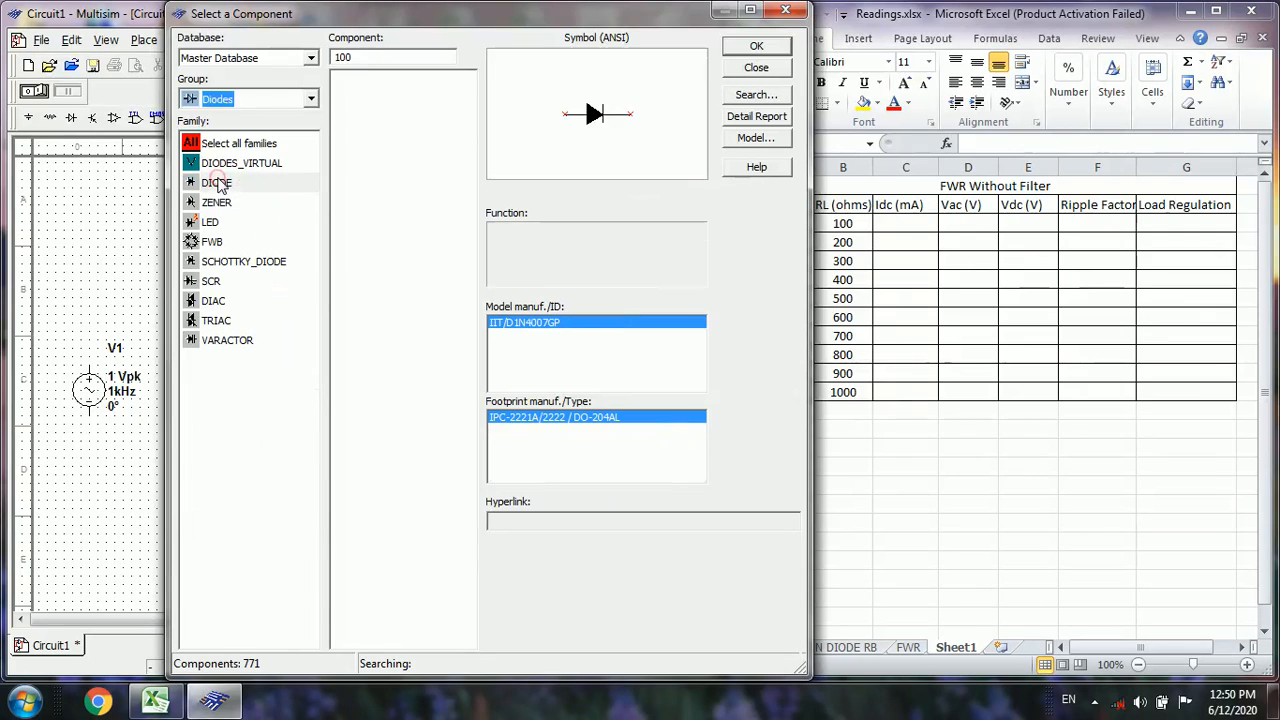
pyautogui.doubleClick(358, 637)
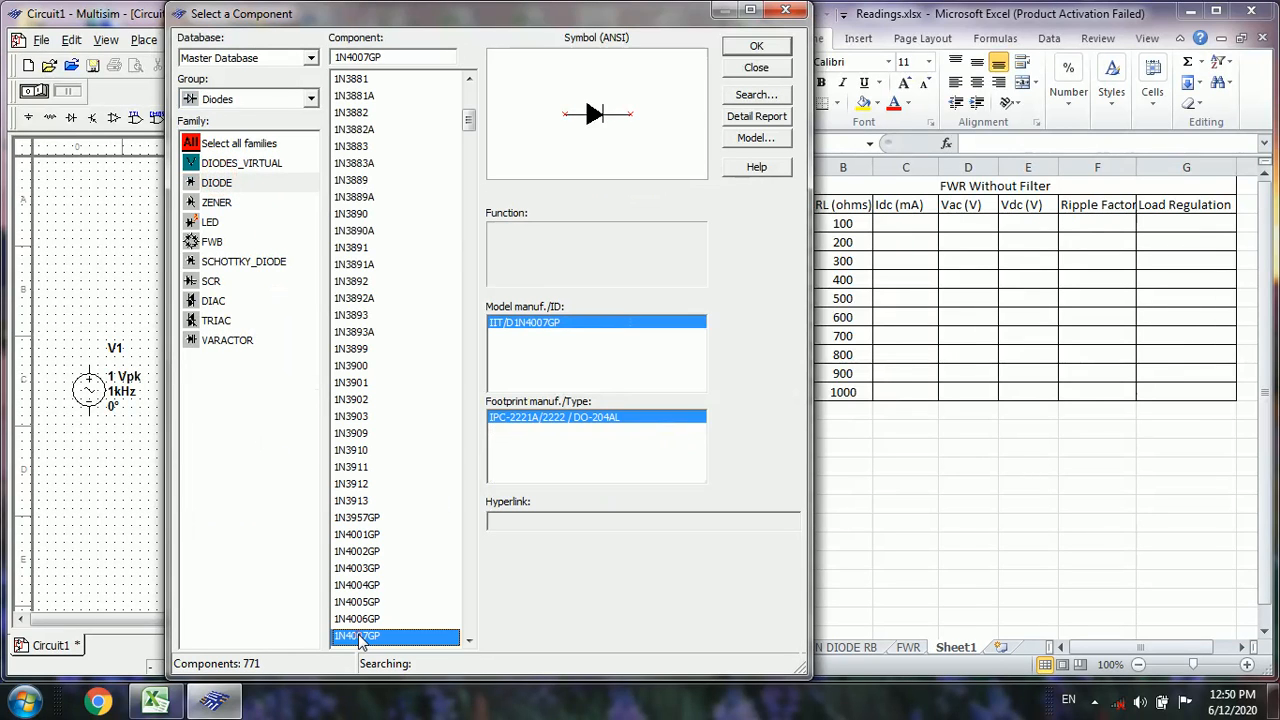
pyautogui.click(305, 347)
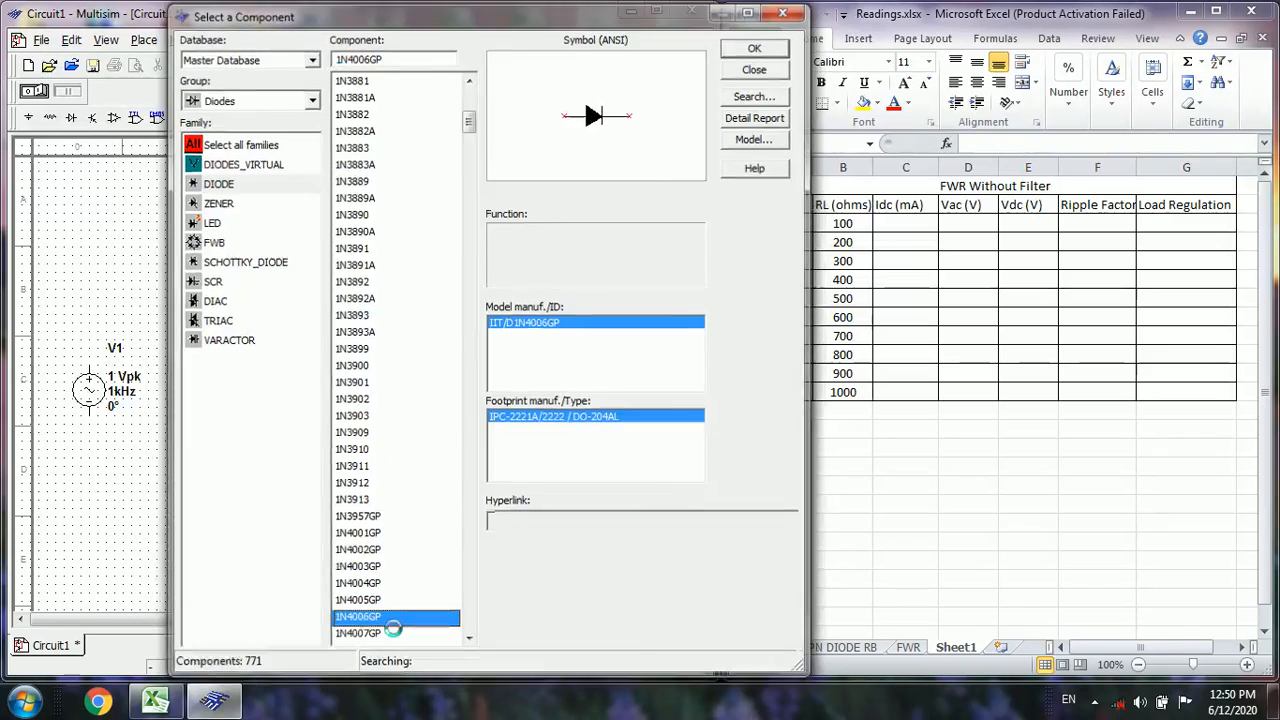
# Place a 1N4006GP diode below the first diode and a 1N4007GP diode directly beneath it
pyautogui.doubleClick(395, 637)
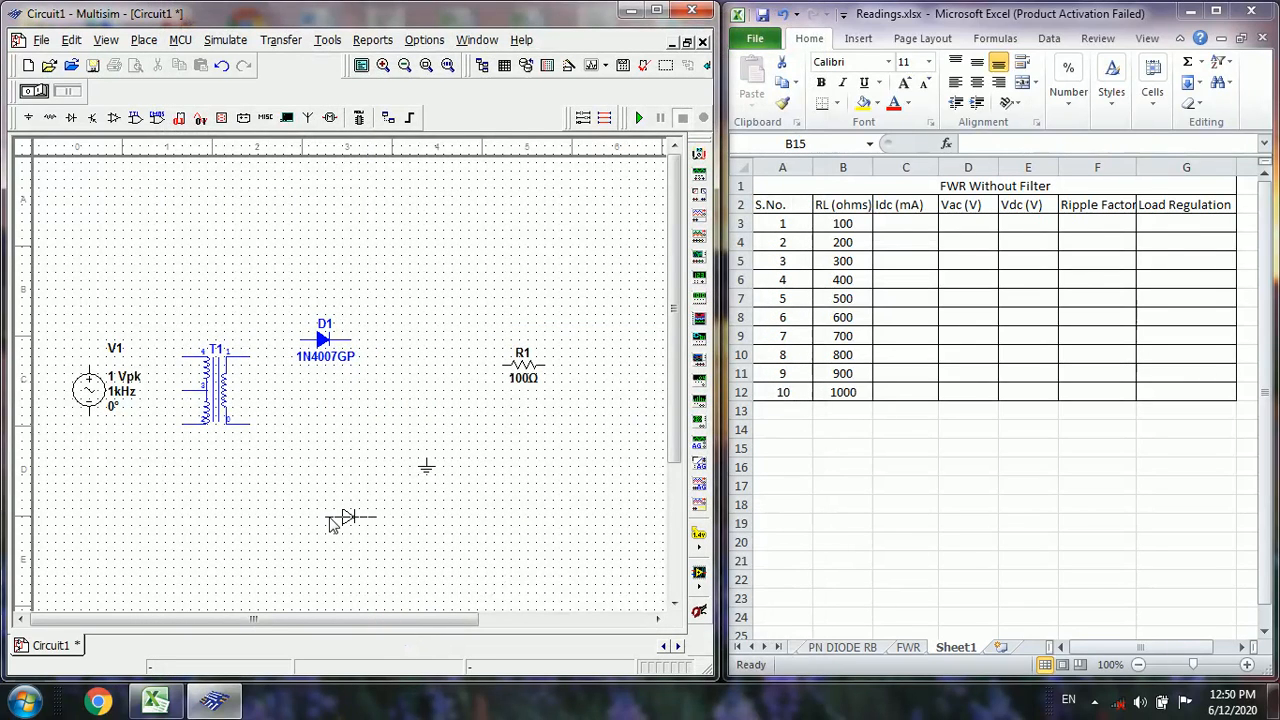
pyautogui.click(300, 430)
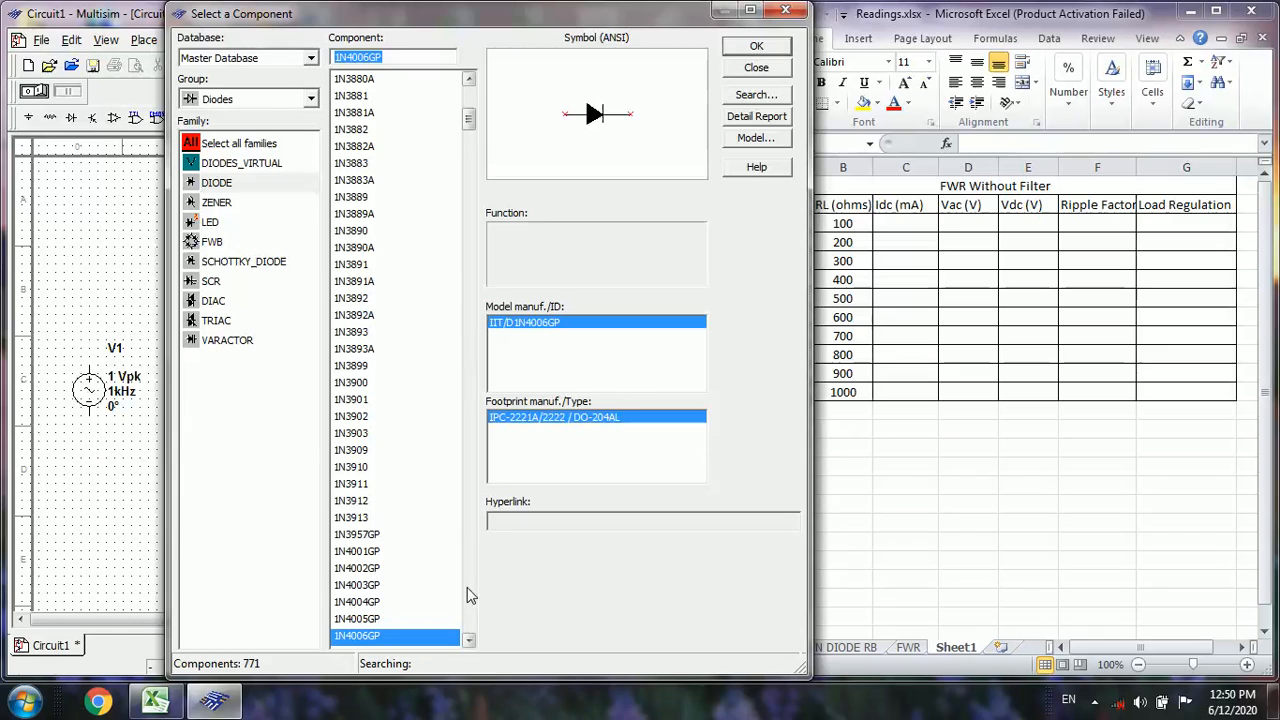
pyautogui.click(469, 640)
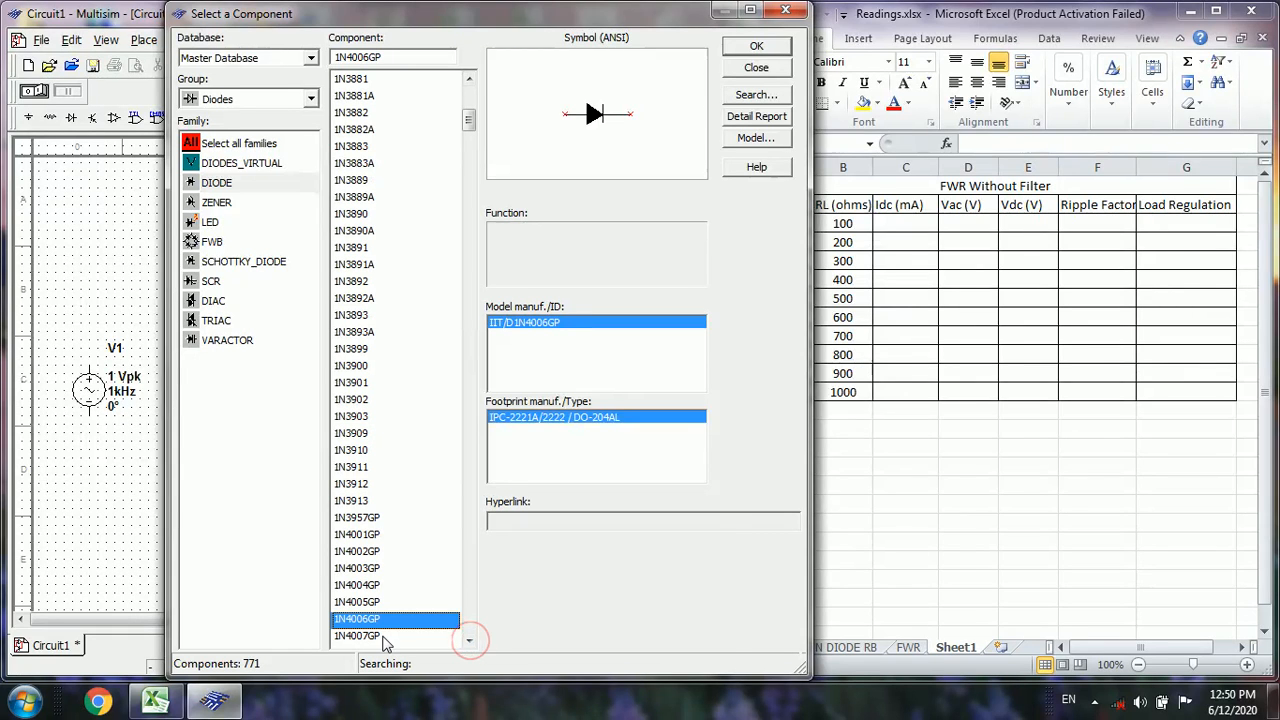
pyautogui.doubleClick(395, 637)
pyautogui.click(296, 484)
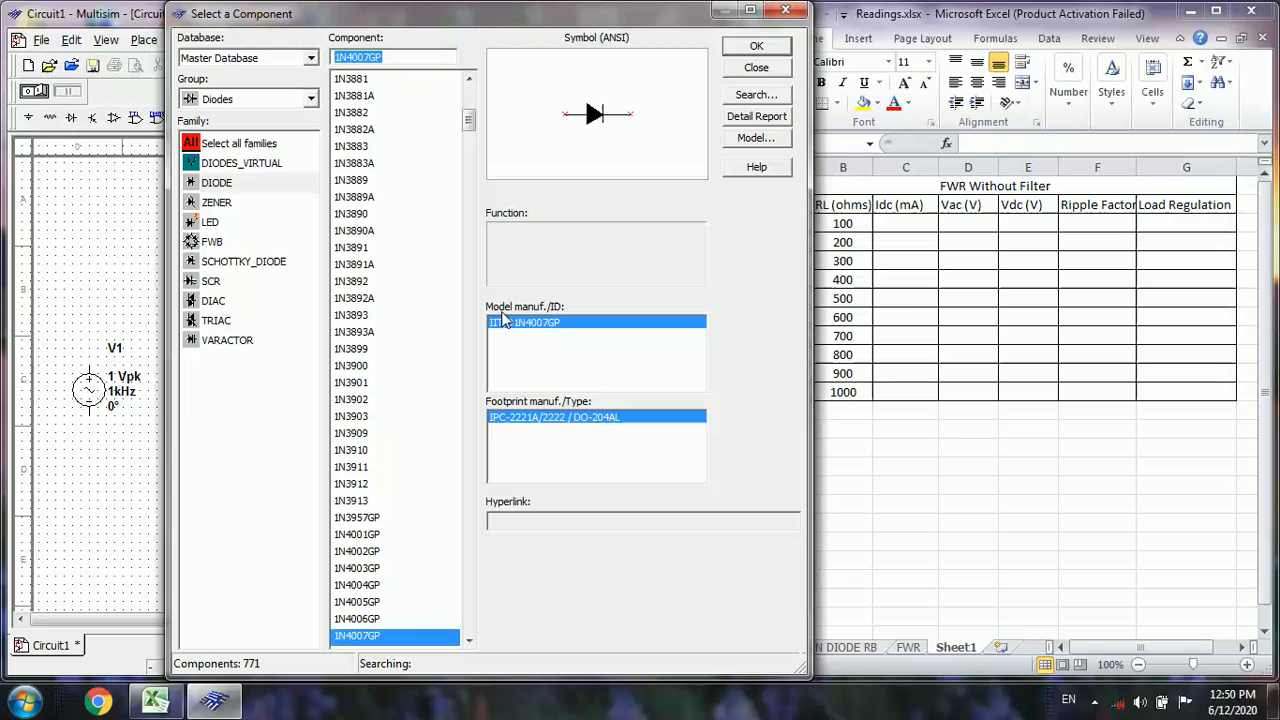
# Place an AMMETER_H indicator between the upper diode and the resistor, and finish adding components
pyautogui.click(310, 98)
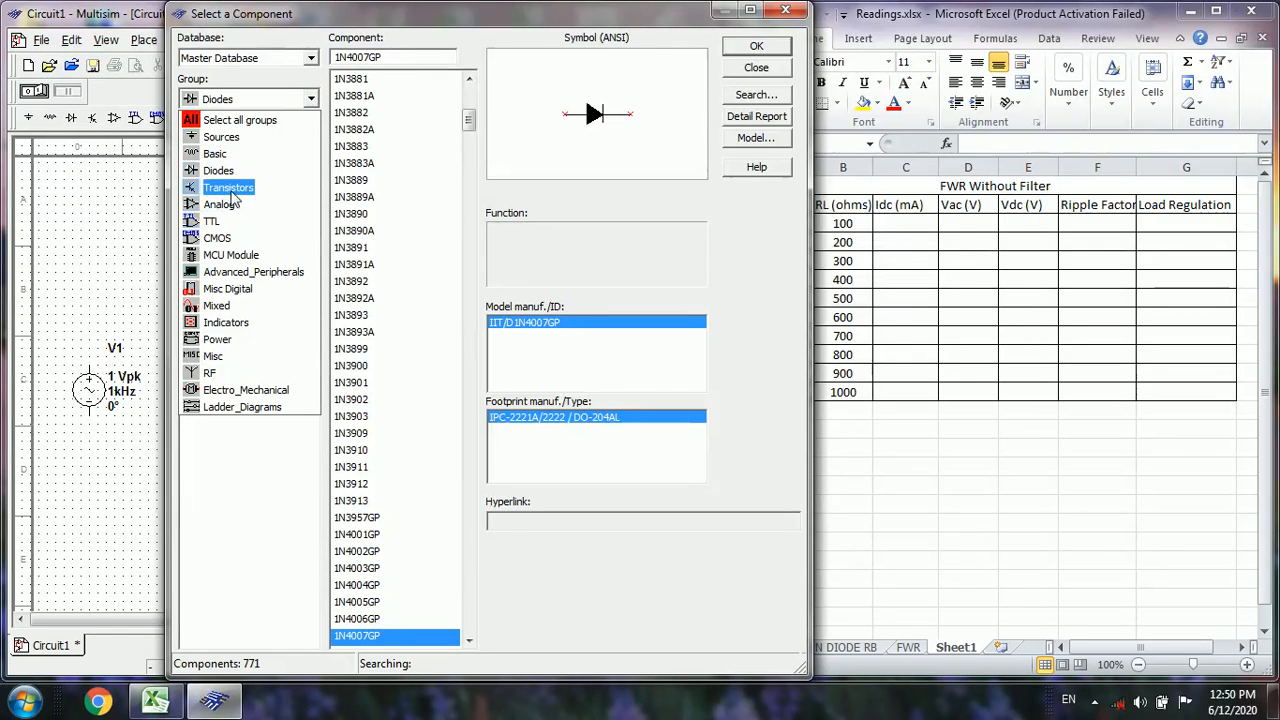
pyautogui.click(226, 323)
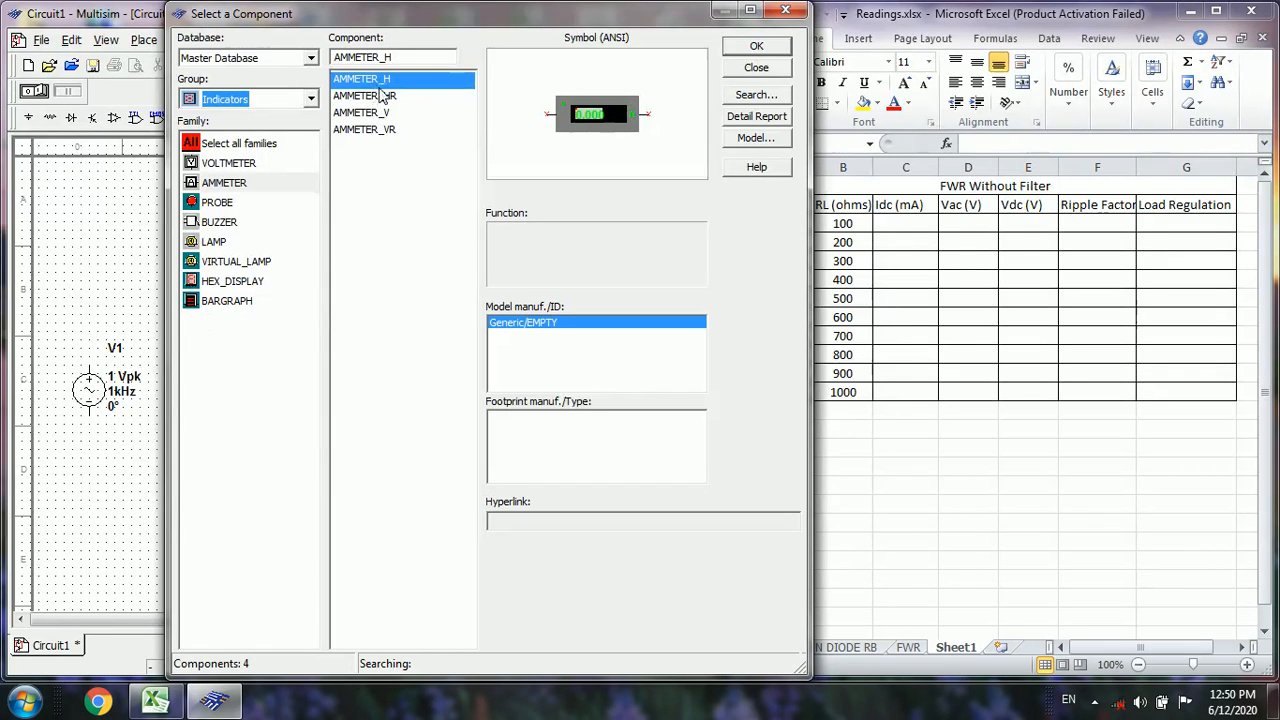
pyautogui.click(756, 46)
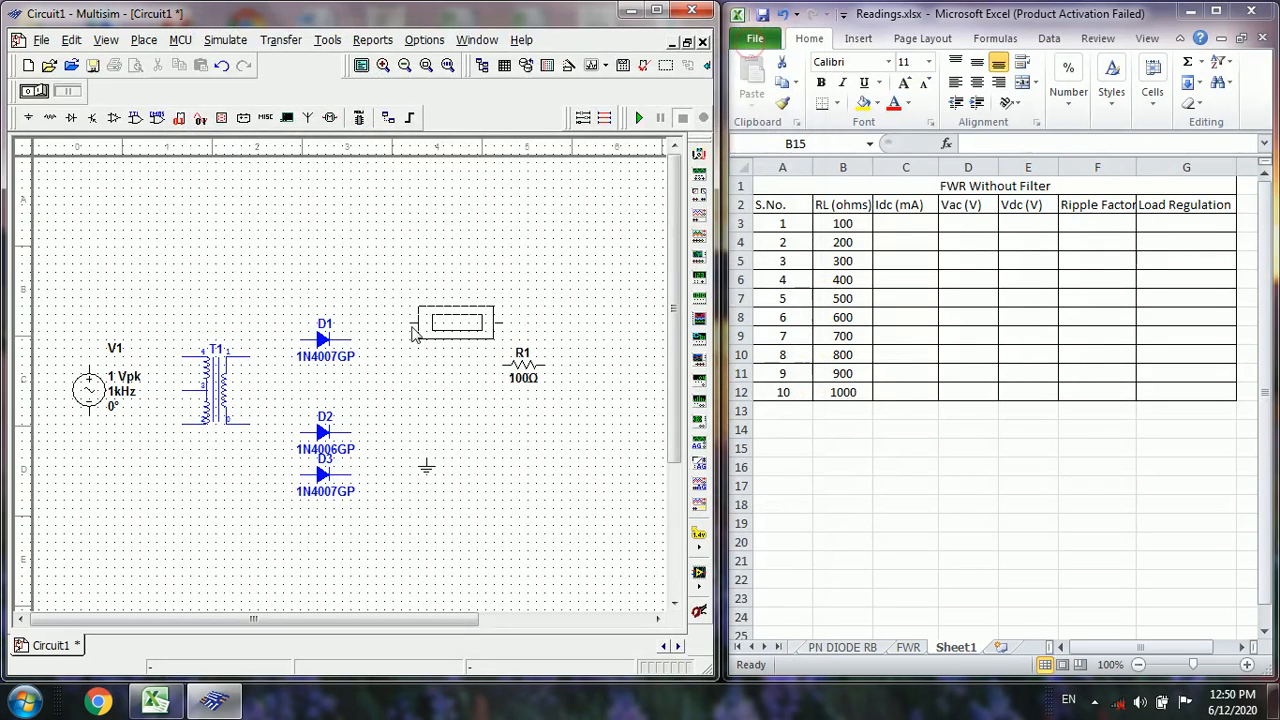
pyautogui.press('Escape')
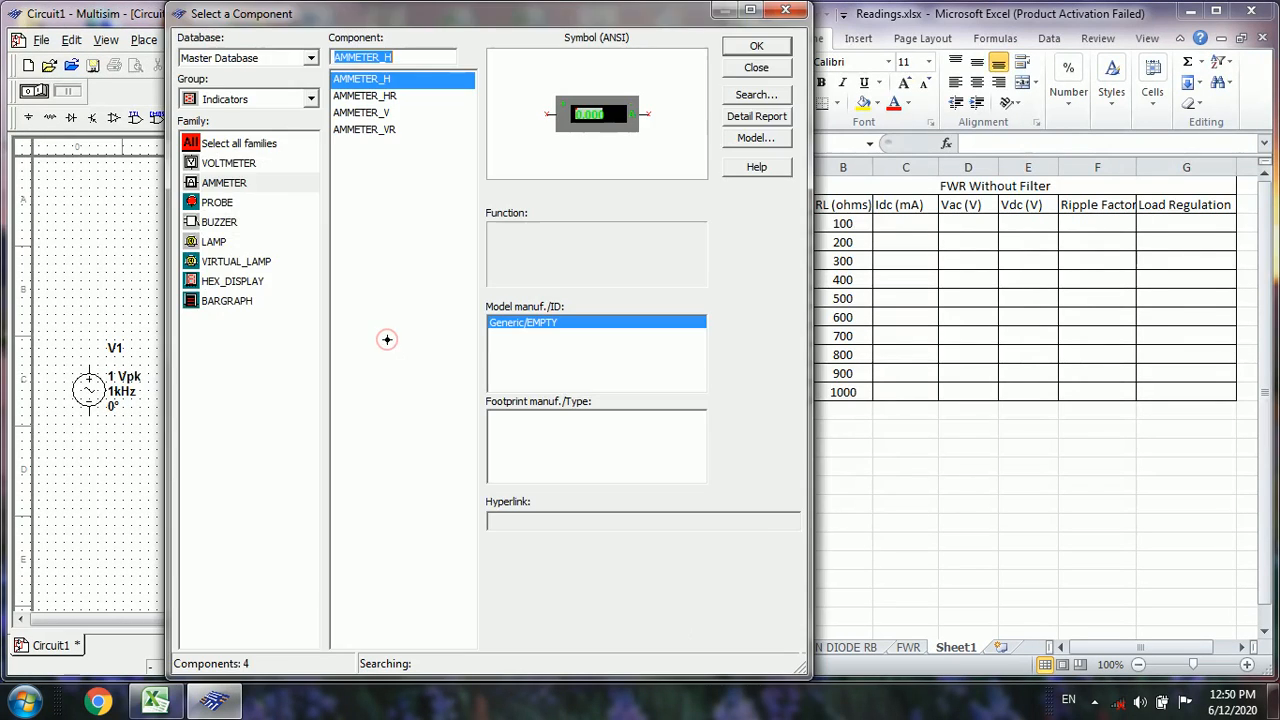
pyautogui.click(762, 72)
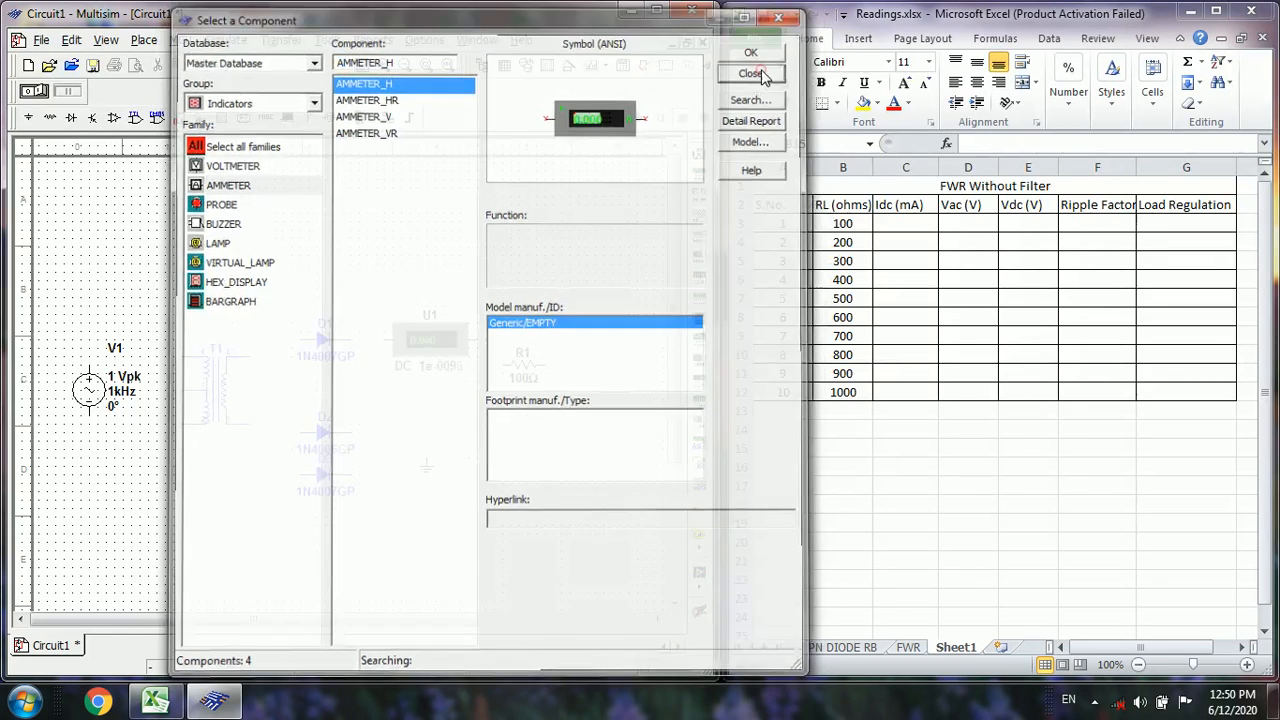
# Delete the 1N4006GP diode from the schematic
pyautogui.click(340, 449)
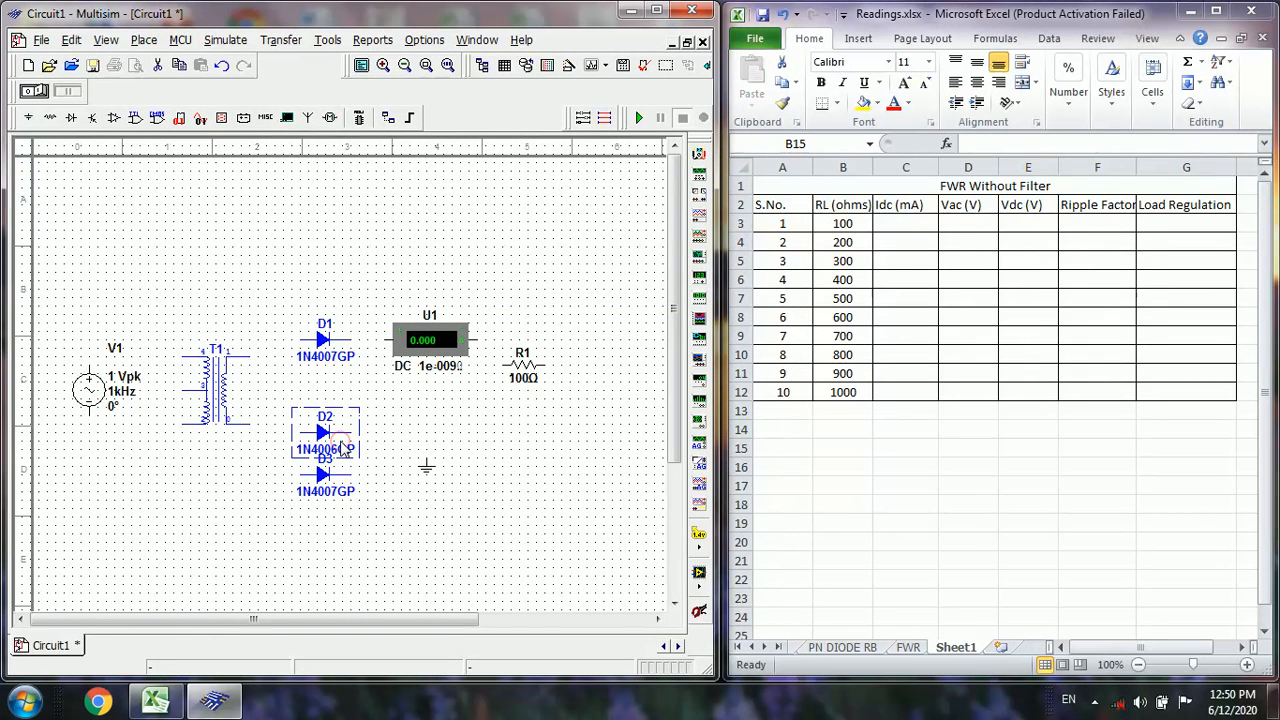
pyautogui.press('Delete')
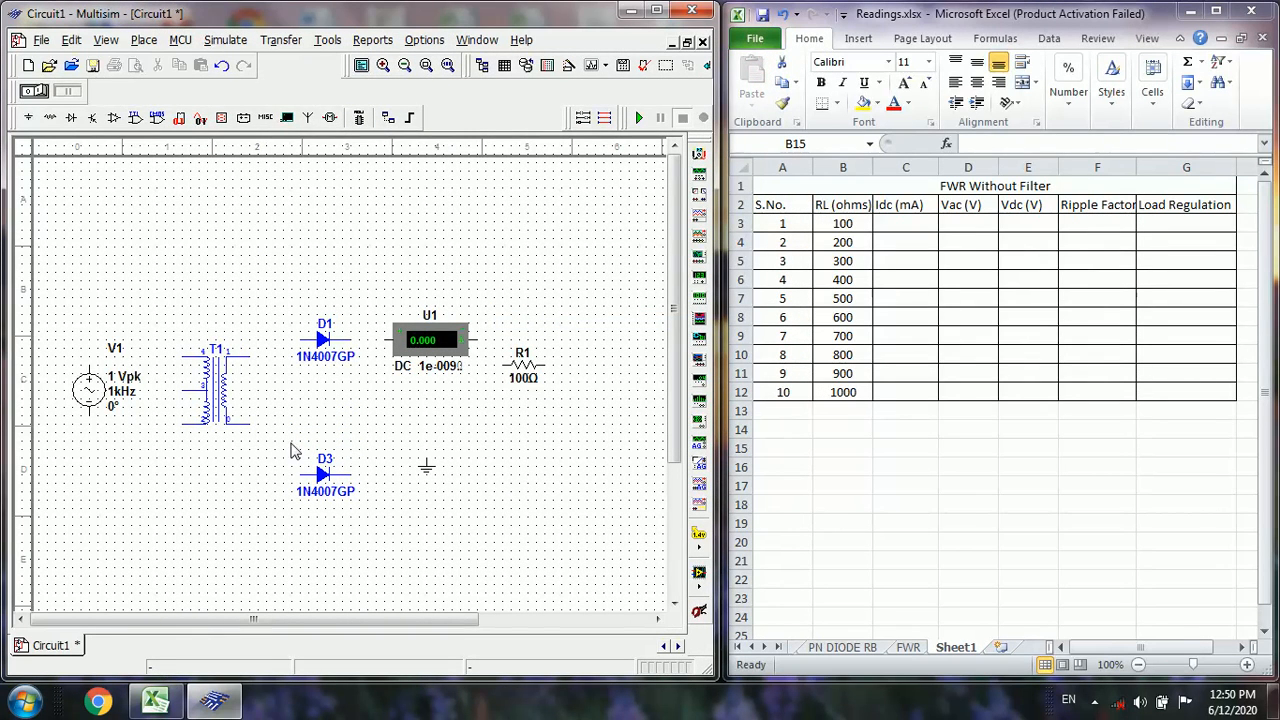
# Flip the center-tapped transformer horizontally so its tapped winding faces the diodes
pyautogui.click(207, 421)
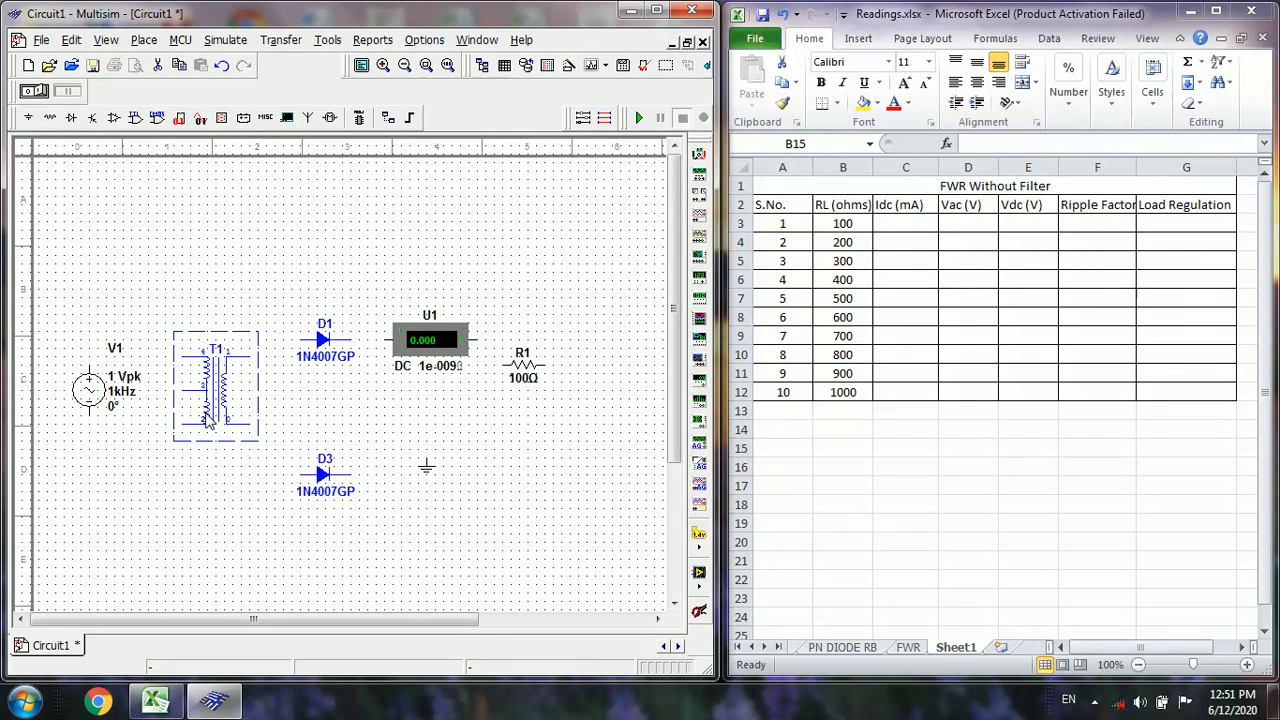
pyautogui.rightClick(207, 421)
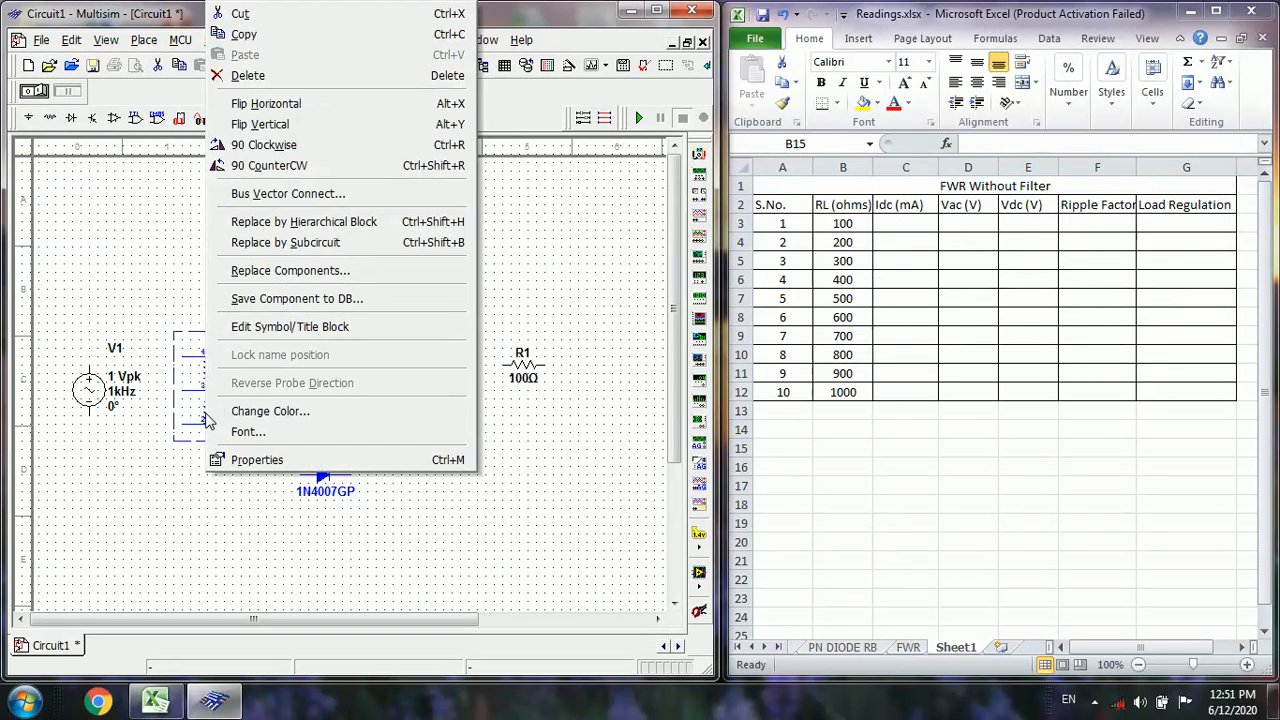
pyautogui.click(264, 104)
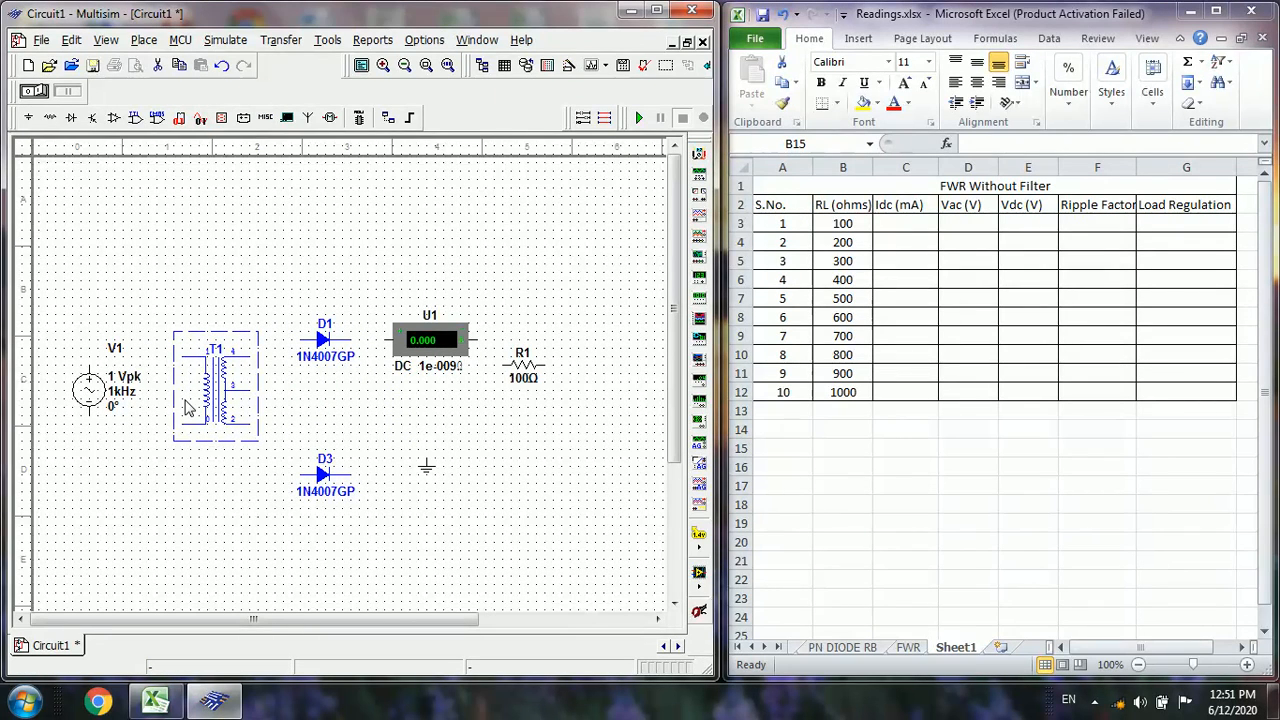
# Rotate the 100 Ω resistor 90 degrees clockwise
pyautogui.click(522, 371)
pyautogui.rightClick(521, 368)
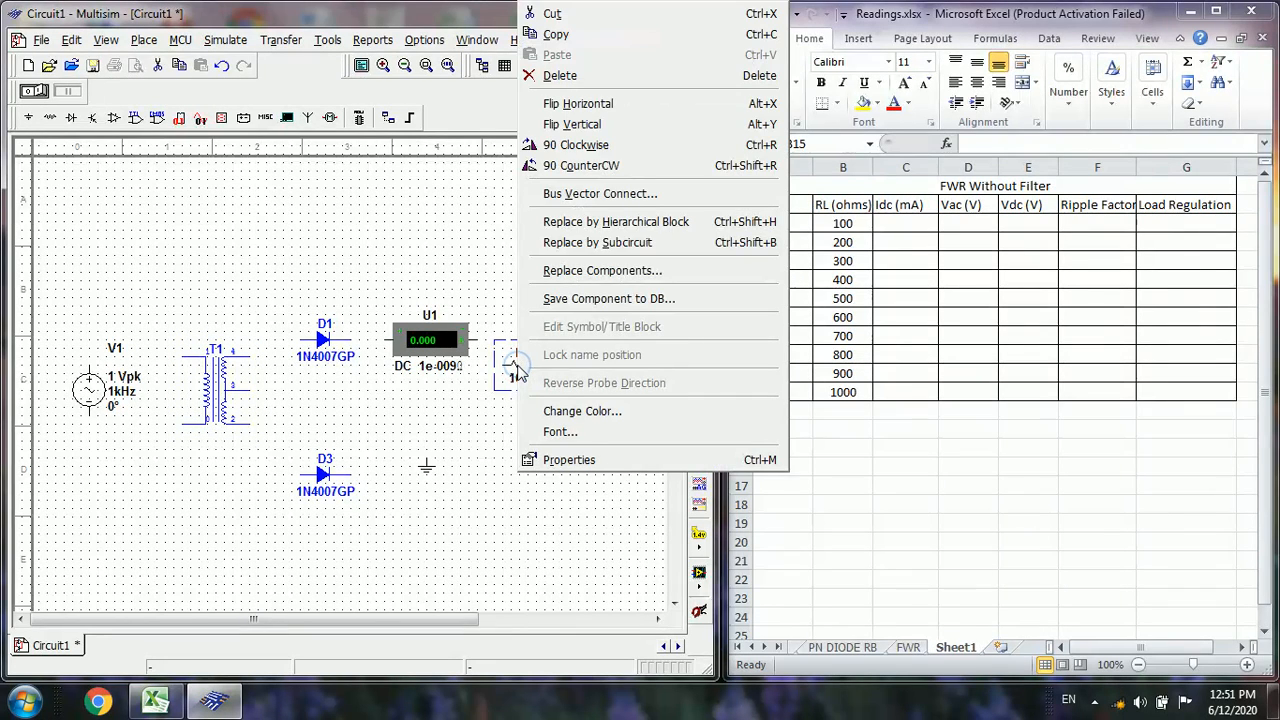
pyautogui.click(575, 146)
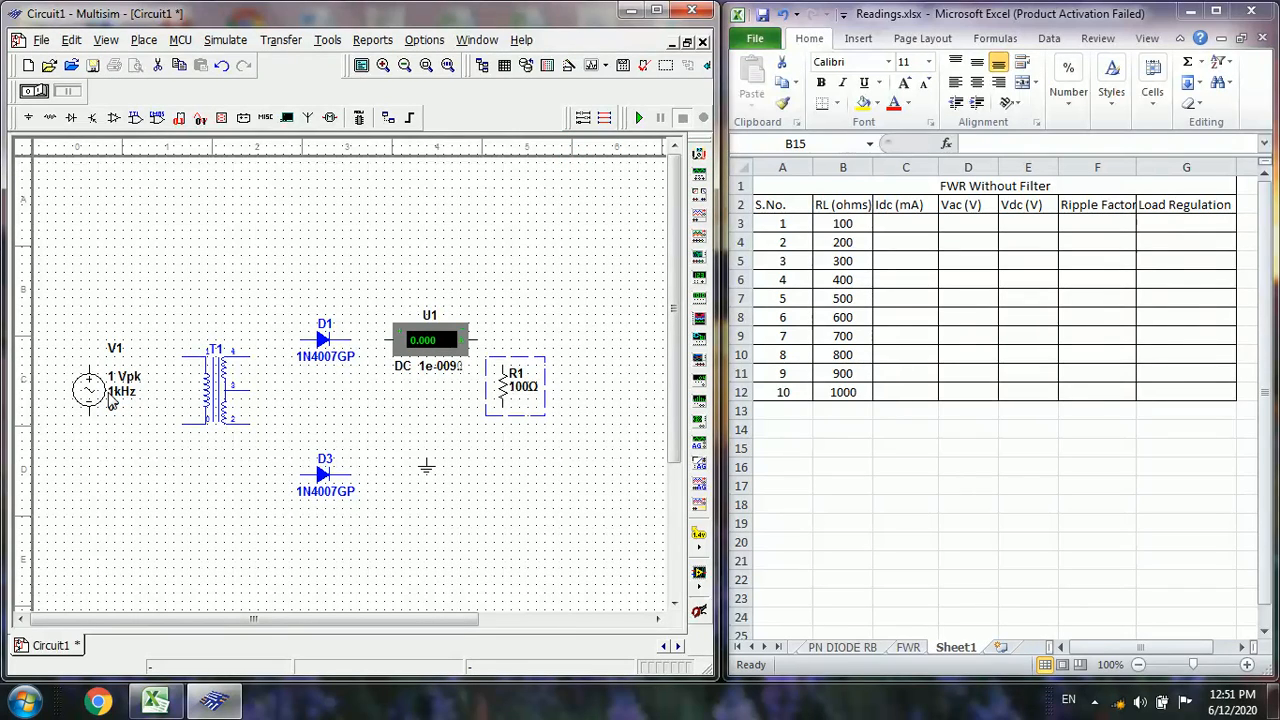
# Move the two diodes level with the transformer's outer secondary terminals, aligning the ammeter and resistor with the upper diode's line
pyautogui.click(326, 486)
pyautogui.moveTo(325, 430); pyautogui.dragTo(317, 434)
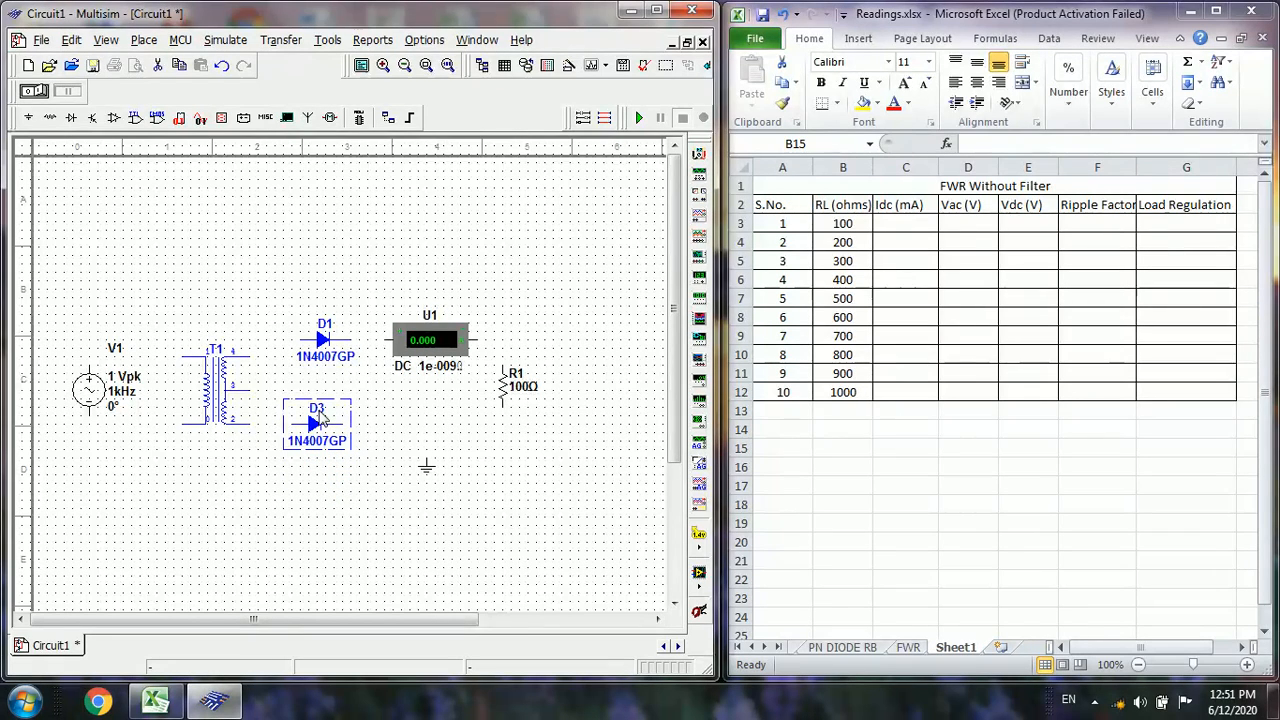
pyautogui.click(325, 350)
pyautogui.moveTo(325, 350); pyautogui.dragTo(323, 370)
pyautogui.click(402, 368)
pyautogui.moveTo(437, 355); pyautogui.dragTo(440, 372)
pyautogui.click(517, 400)
pyautogui.moveTo(517, 400); pyautogui.dragTo(520, 408)
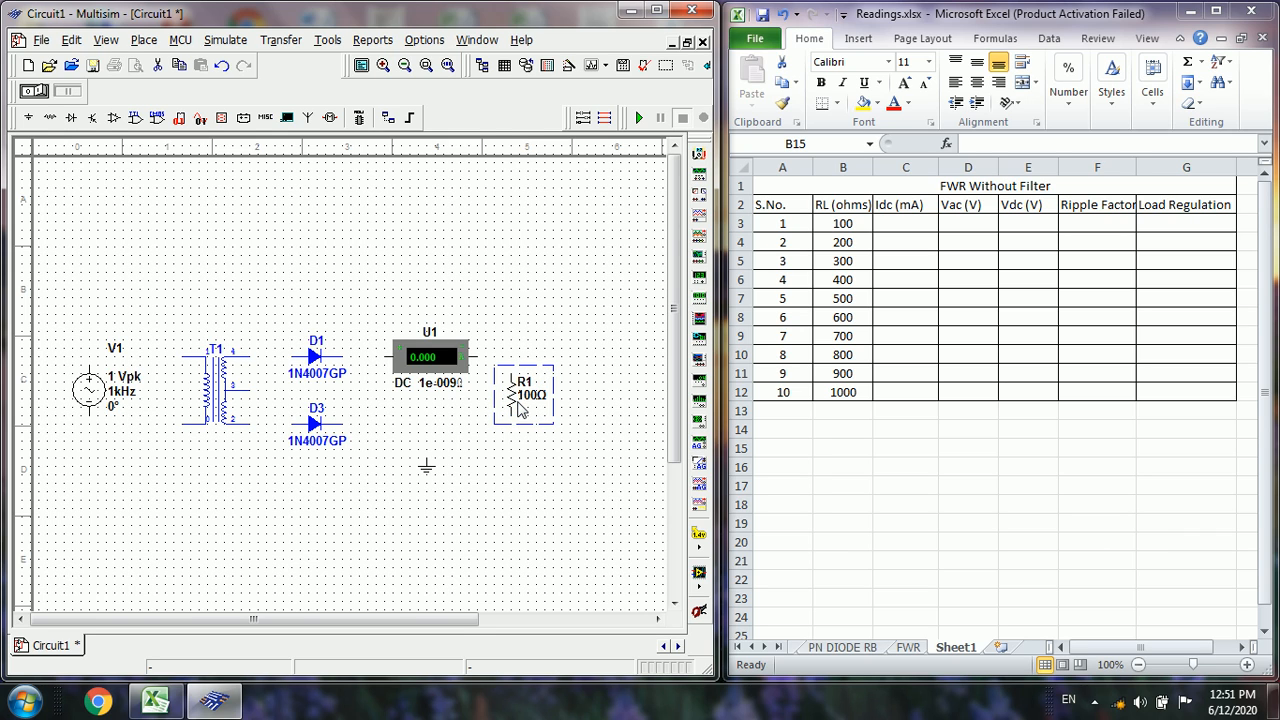
# Wire the transformer's lower primary terminal to the ground symbol
pyautogui.click(508, 490)
pyautogui.click(182, 424)
pyautogui.click(428, 466)
pyautogui.click(427, 458)
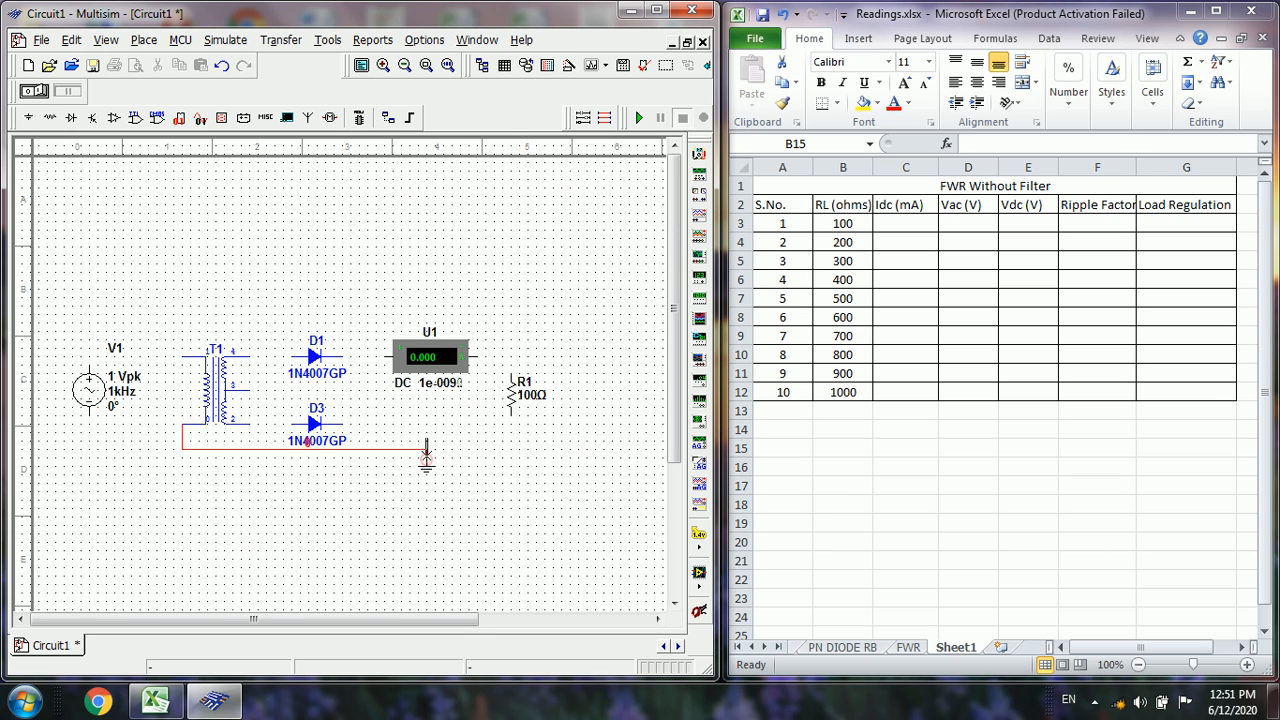
# Connect the AC source across the transformer's primary, joining its lower terminal to the ground wire and its upper terminal to the primary's upper terminal
pyautogui.click(90, 414)
pyautogui.press('Escape')
pyautogui.click(180, 430)
pyautogui.click(89, 358)
pyautogui.click(182, 357)
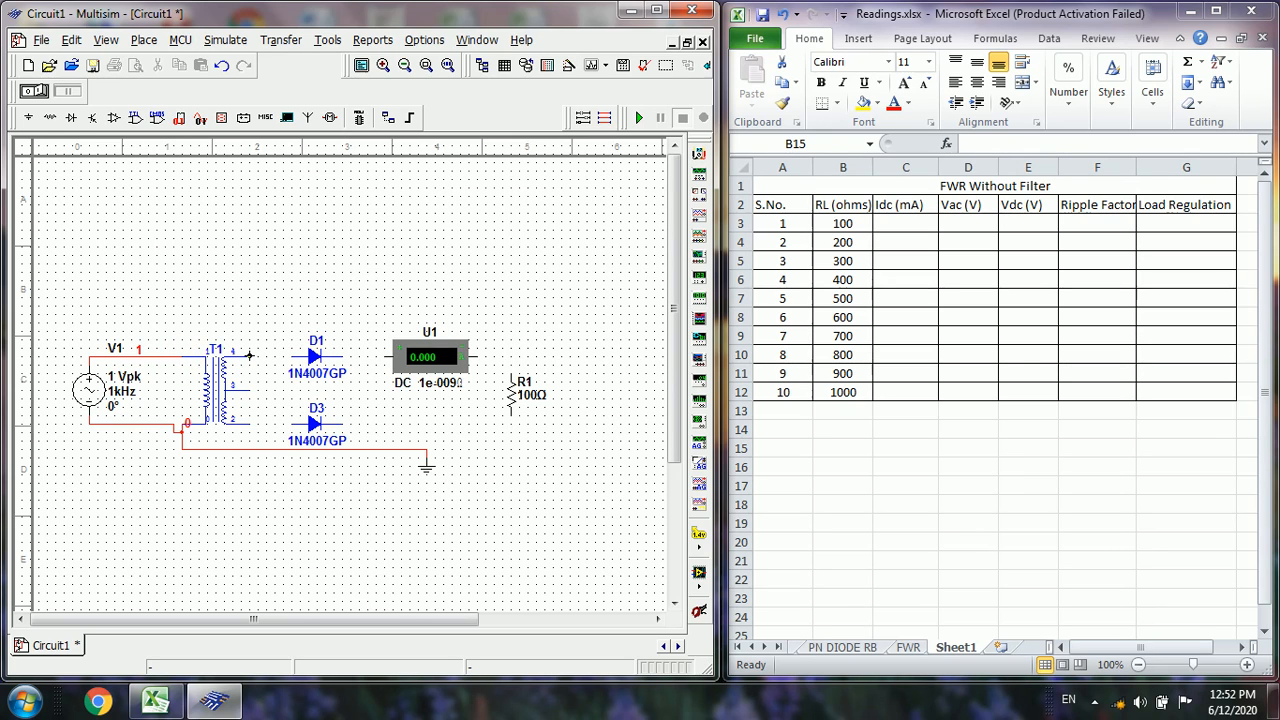
# Wire the transformer's outer secondary terminals through the two diodes, with their cathodes joined, to the ammeter's input
pyautogui.click(250, 355)
pyautogui.click(250, 423)
pyautogui.click(291, 424)
pyautogui.click(343, 424)
pyautogui.click(338, 357)
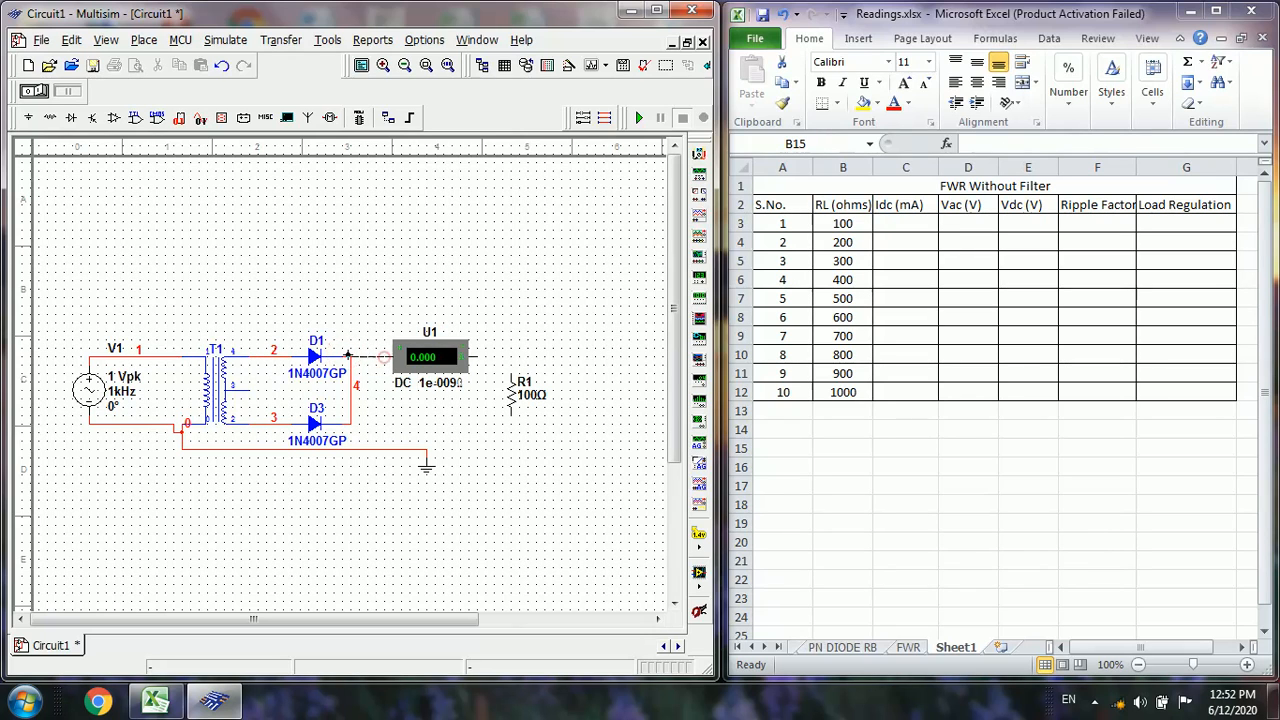
pyautogui.click(356, 356)
# Connect the transformer's center tap to the ground wire, and wire the ammeter's output through the resistor to ground
pyautogui.click(252, 393)
pyautogui.click(259, 449)
pyautogui.click(480, 357)
pyautogui.click(511, 368)
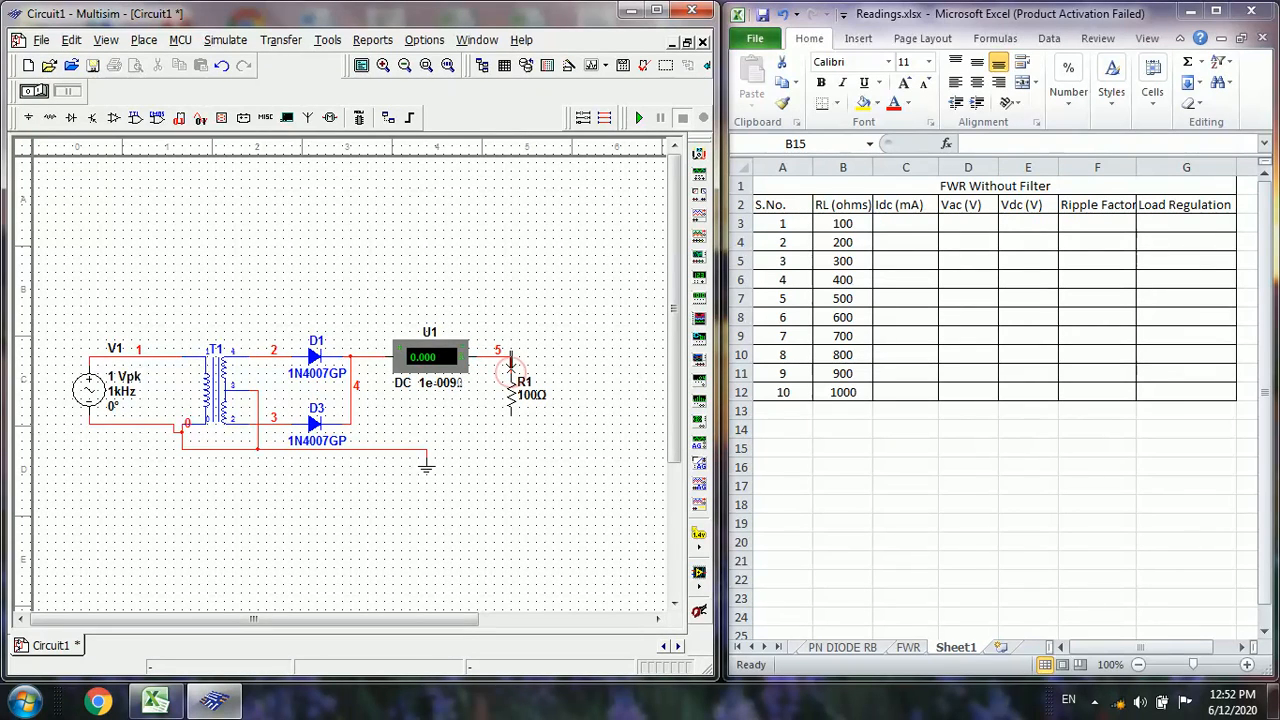
pyautogui.click(511, 417)
pyautogui.click(427, 449)
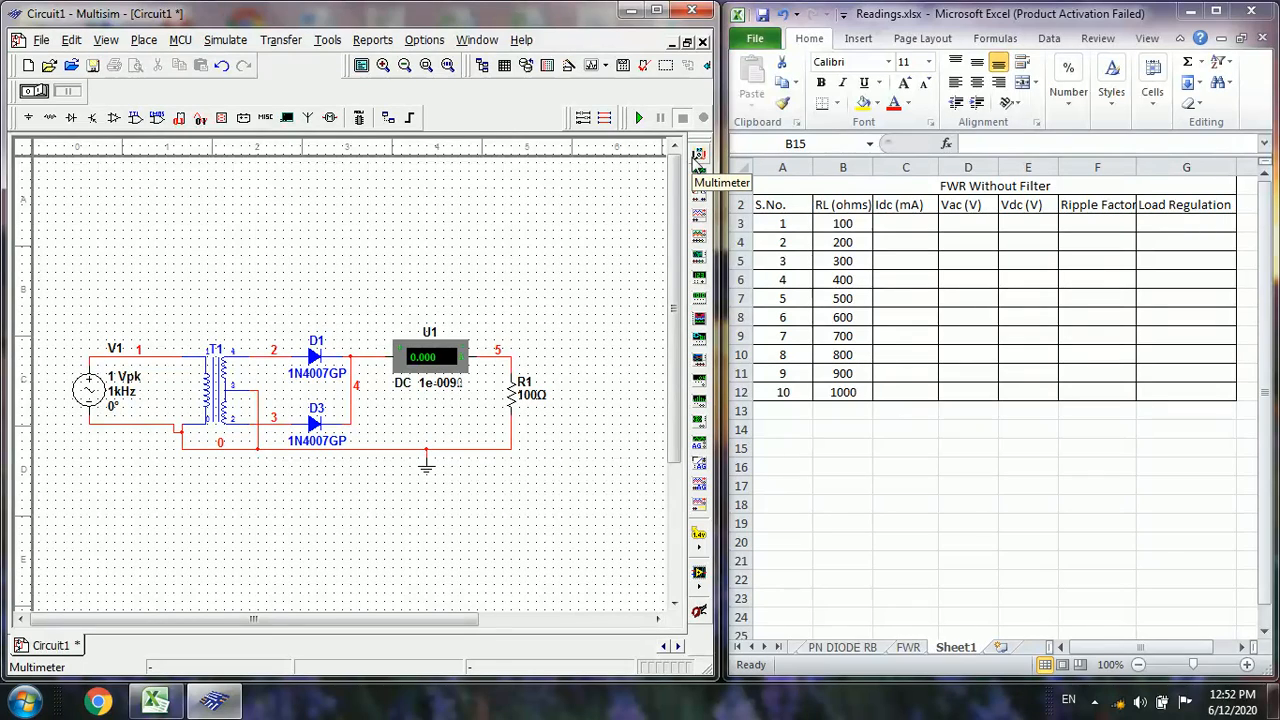
# Place two multimeters to the right of the load resistor, one above the other
pyautogui.click(698, 155)
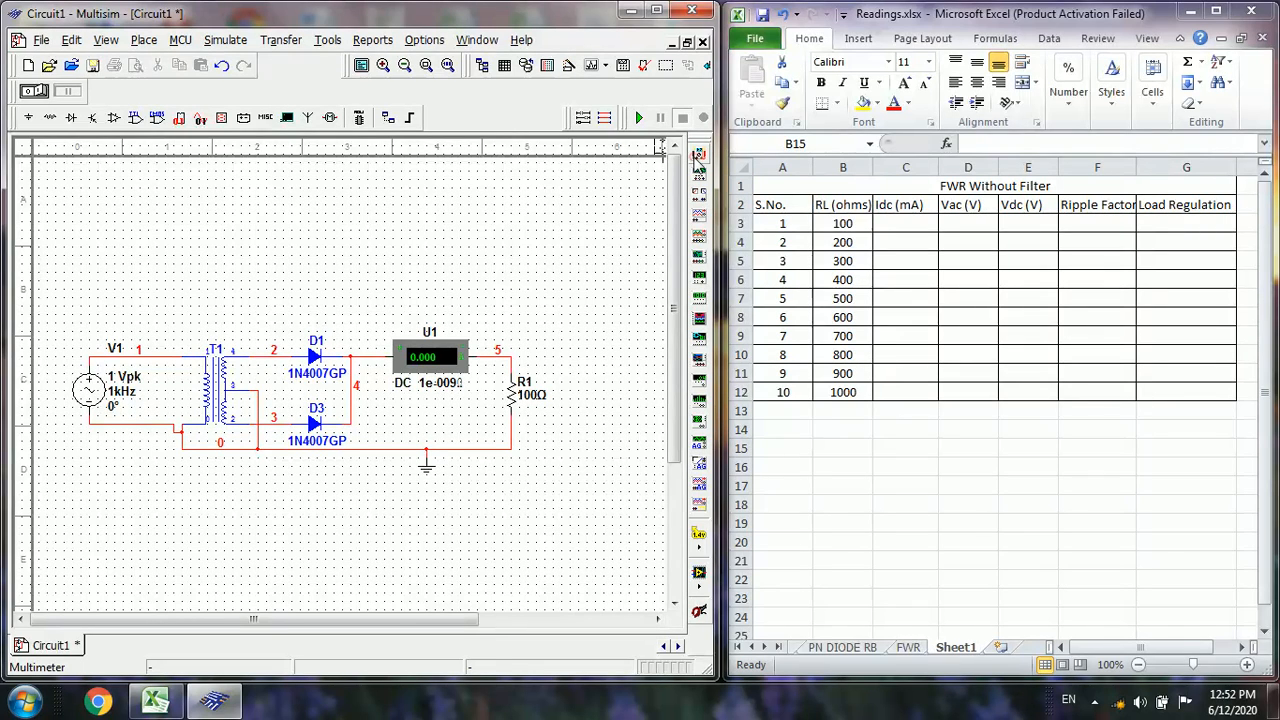
pyautogui.click(548, 368)
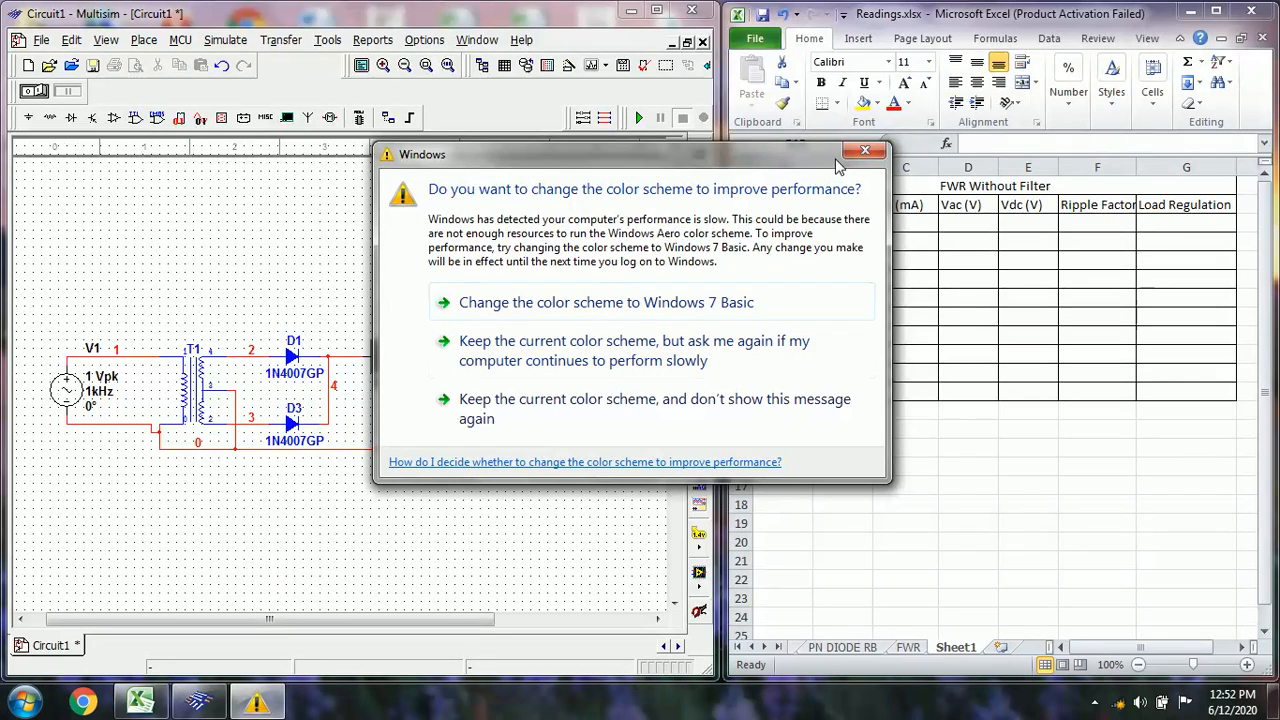
pyautogui.click(864, 153)
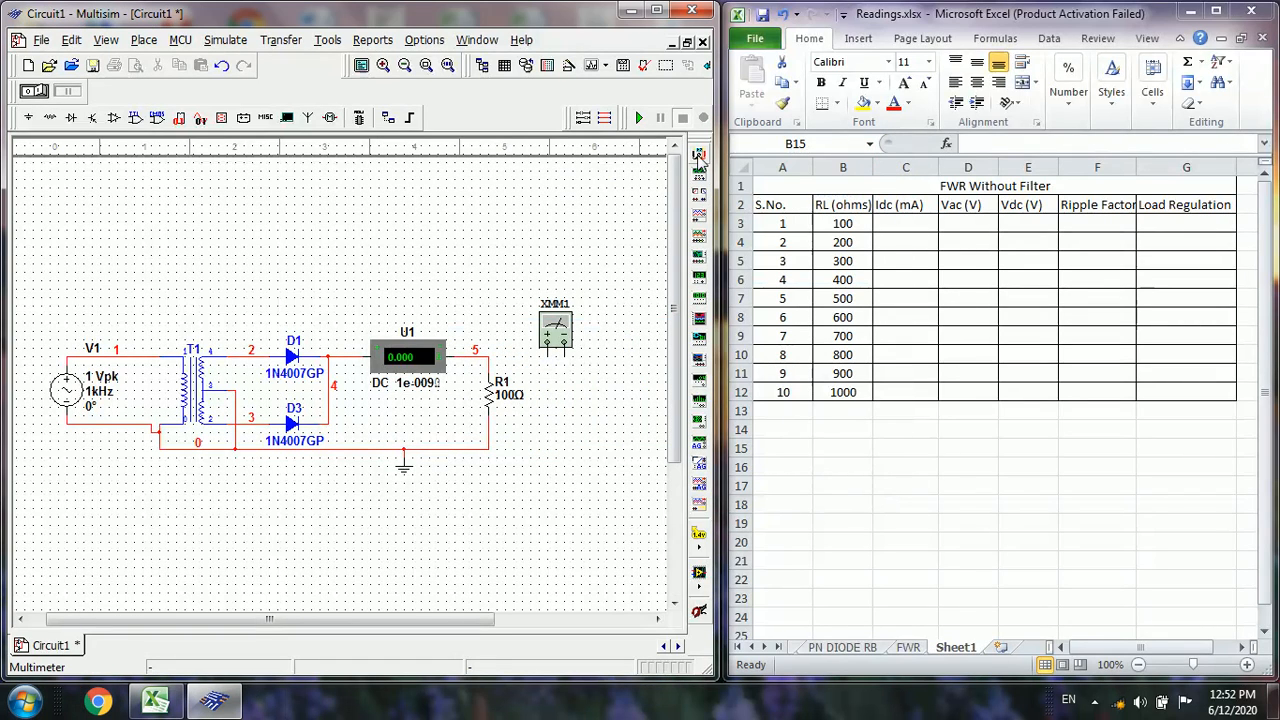
pyautogui.click(698, 154)
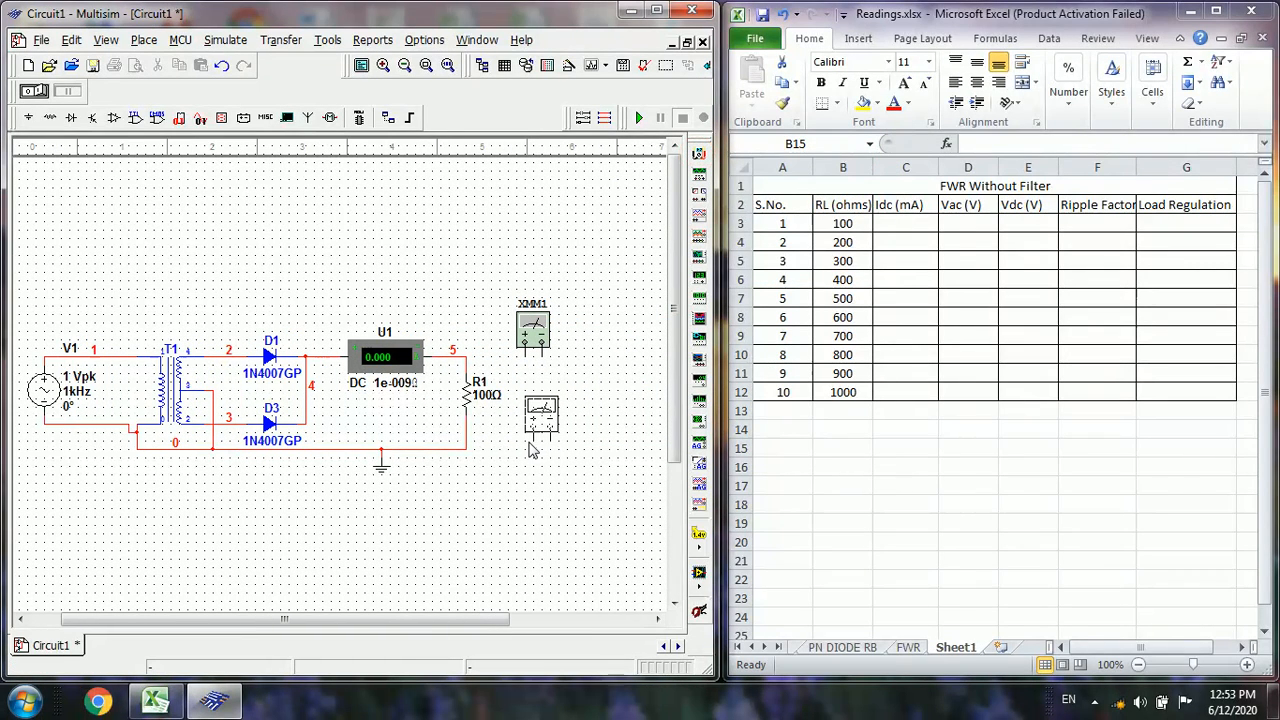
pyautogui.click(530, 451)
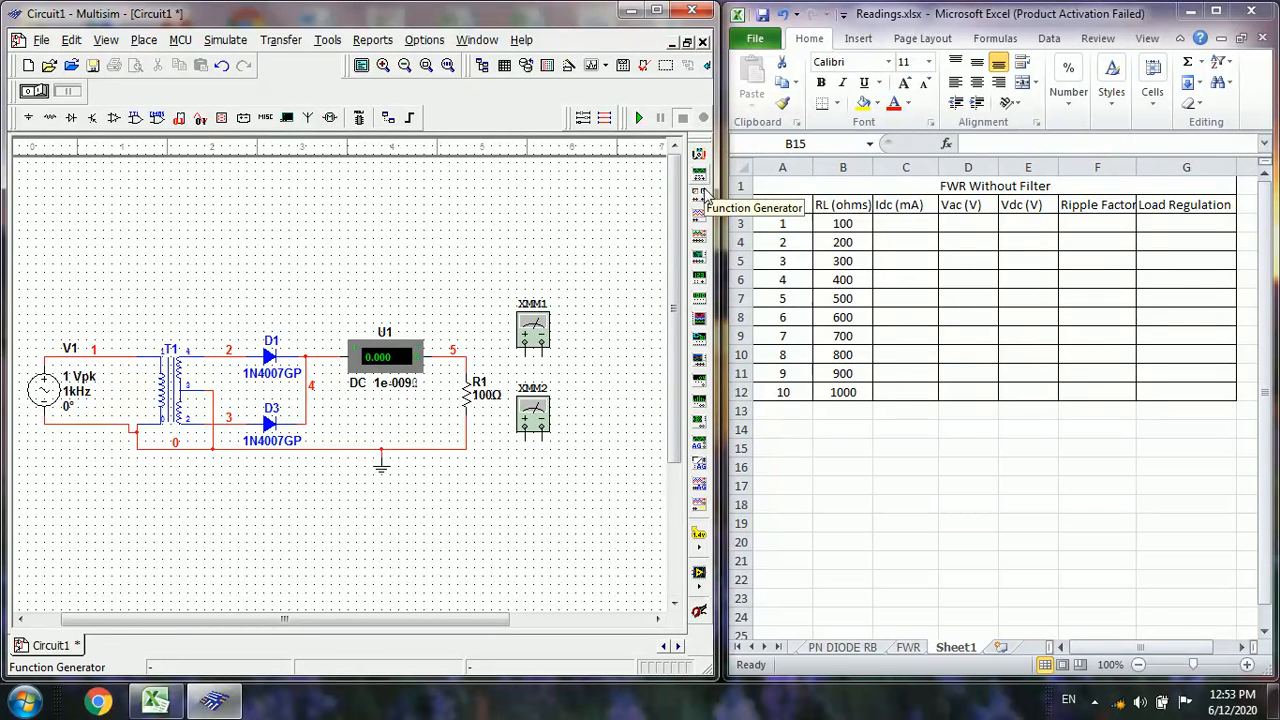
# Place an oscilloscope above the circuit and connect its channel A between the upper secondary wire and the center tap
pyautogui.click(699, 217)
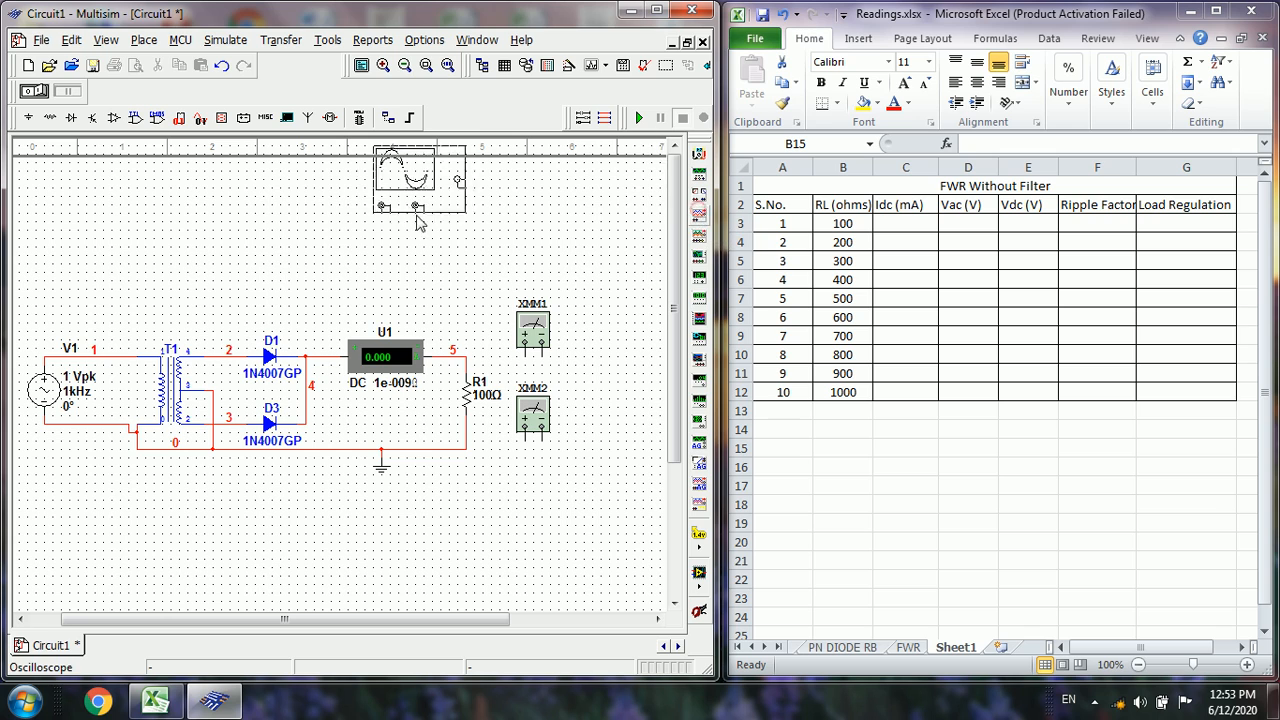
pyautogui.click(254, 292)
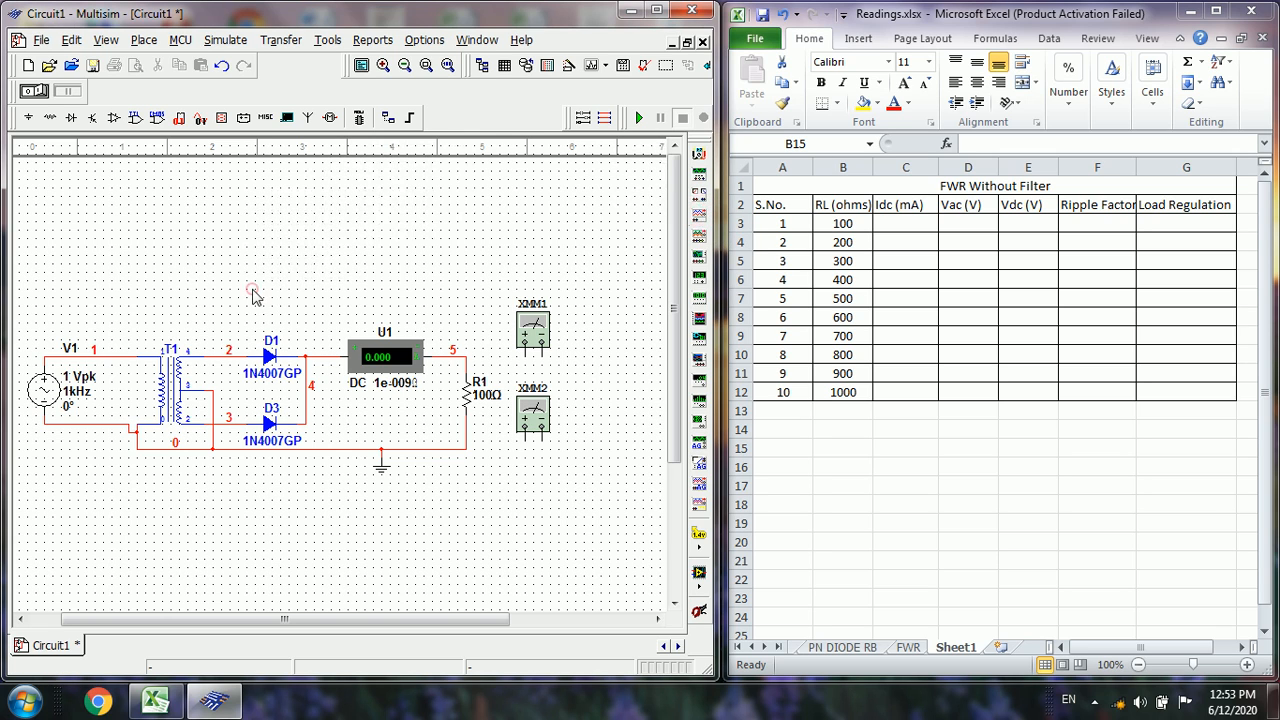
pyautogui.click(254, 292)
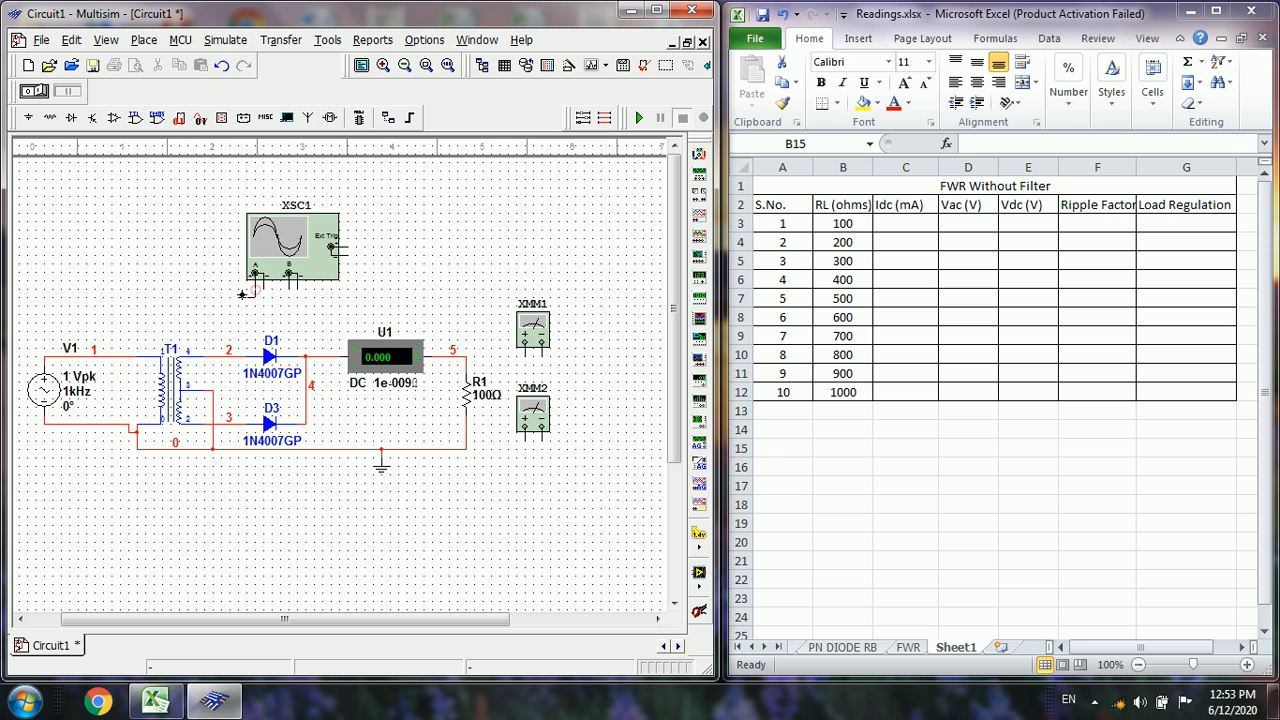
pyautogui.click(220, 356)
pyautogui.click(263, 288)
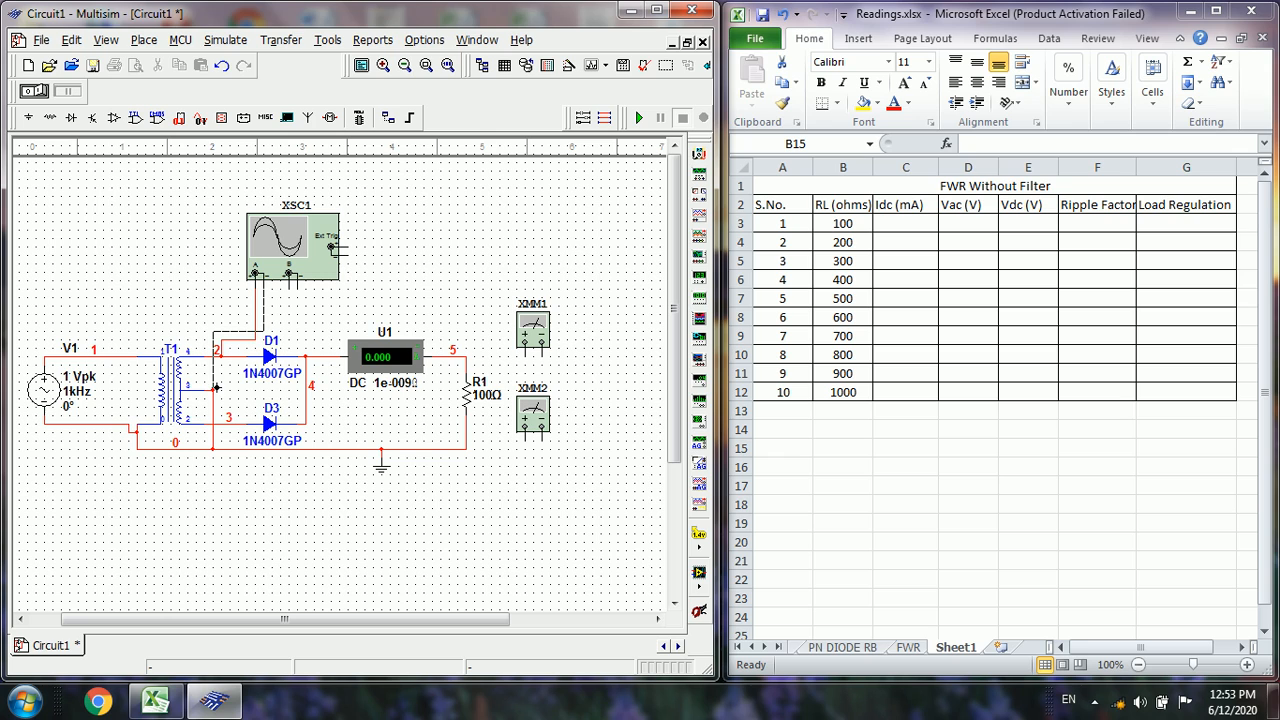
pyautogui.click(213, 390)
# Connect the oscilloscope's channel B between the ammeter's output wire and the ground wire
pyautogui.click(289, 288)
pyautogui.click(455, 351)
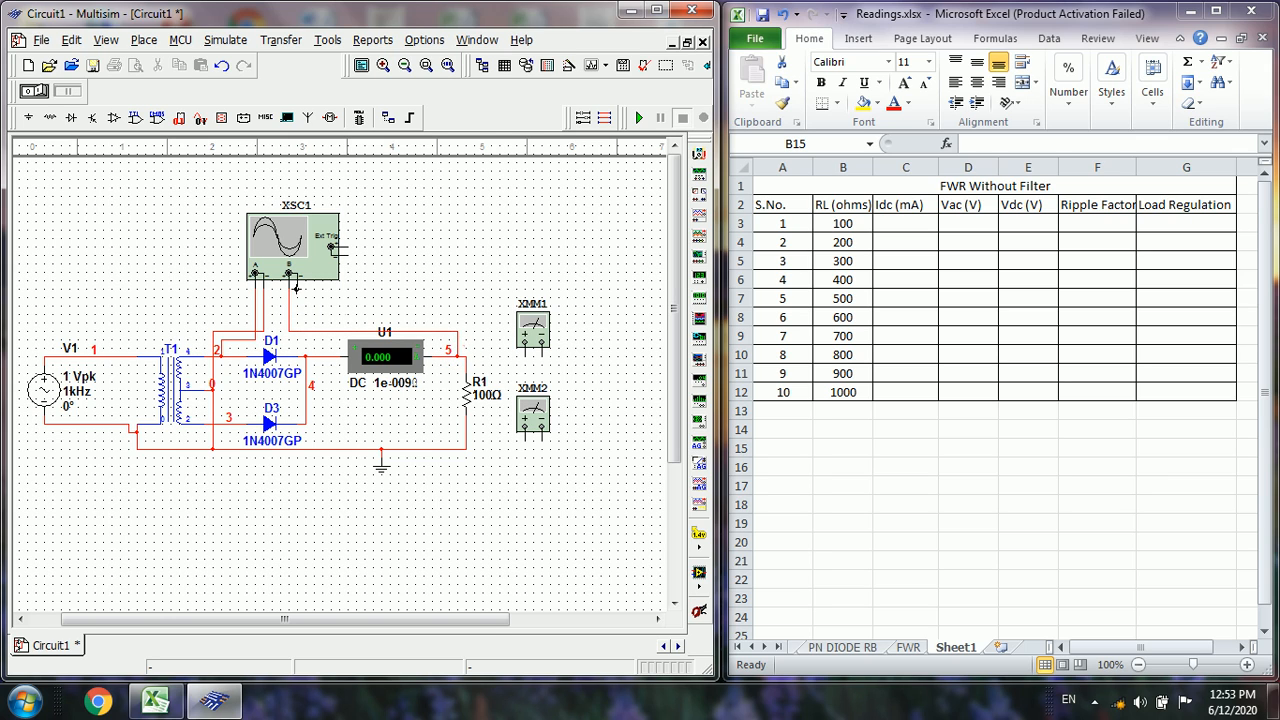
pyautogui.click(293, 286)
pyautogui.click(443, 451)
# Connect the upper multimeter's positive and negative terminals across the load resistor
pyautogui.click(525, 356)
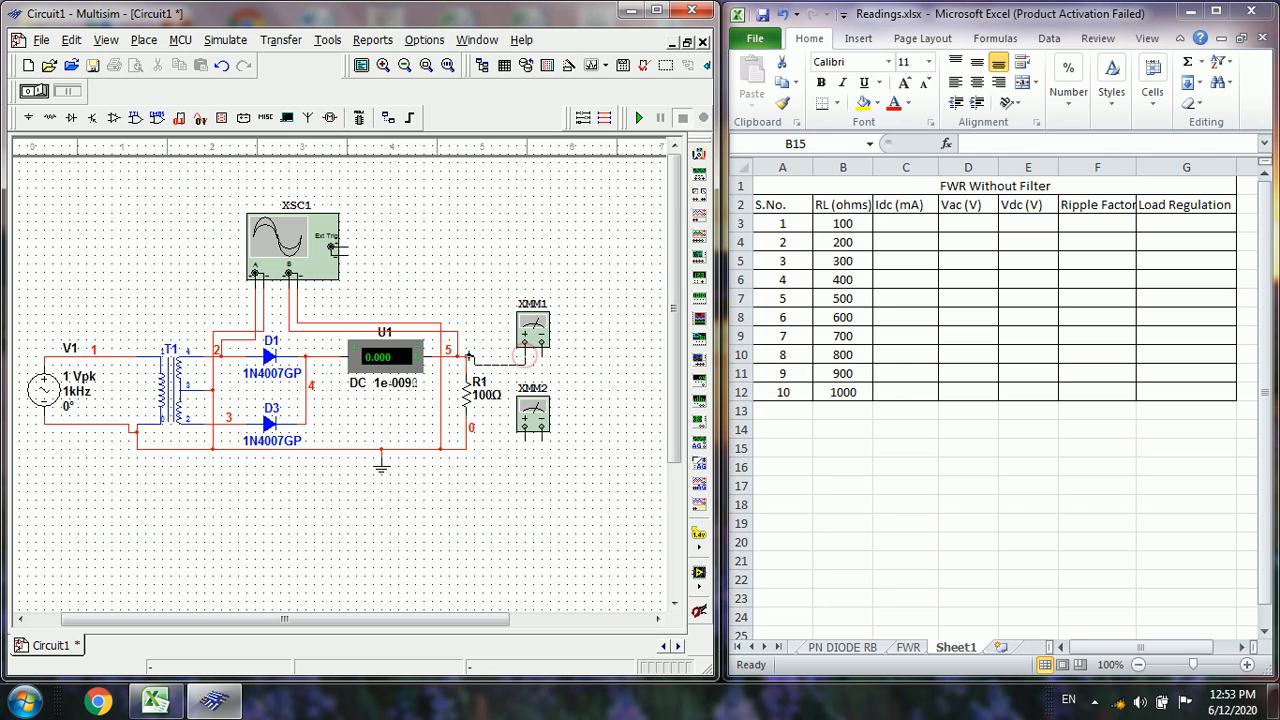
pyautogui.click(467, 357)
pyautogui.click(541, 354)
pyautogui.click(469, 446)
# Wire the lower multimeter's positive terminal to the resistor's upper node and its negative terminal to the resistor's grounded end
pyautogui.click(522, 440)
pyautogui.click(472, 356)
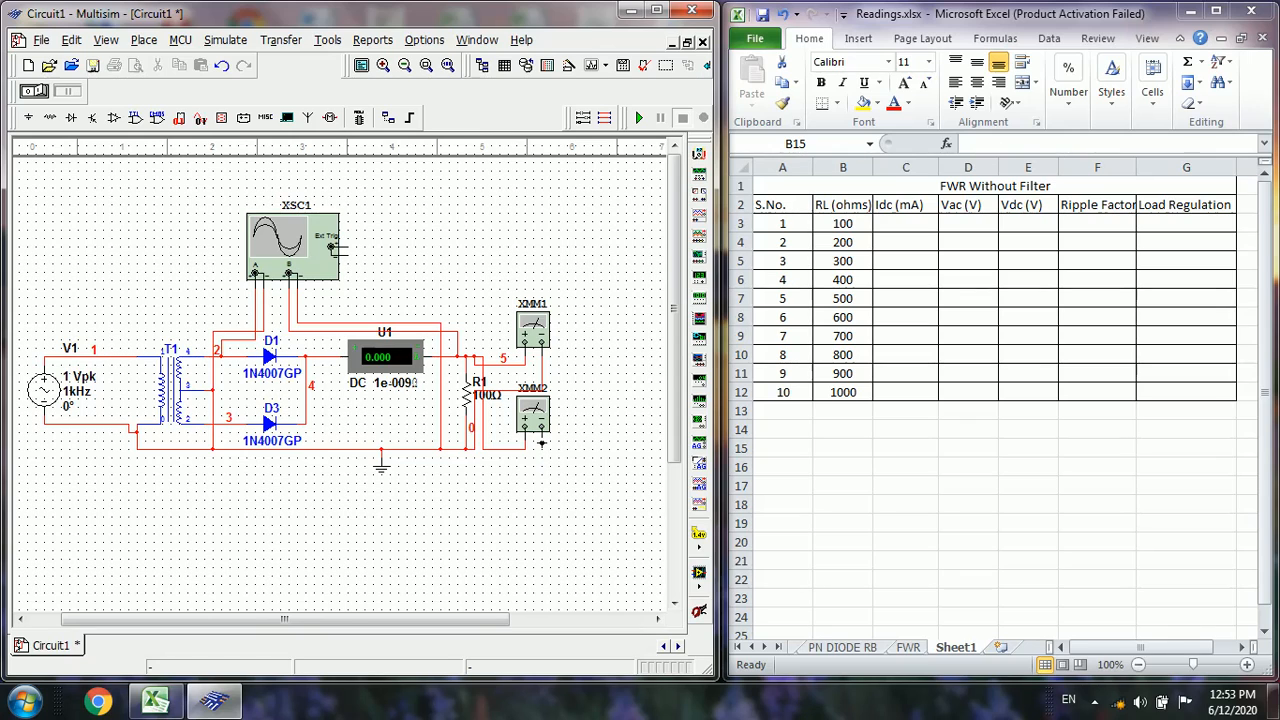
pyautogui.click(541, 444)
pyautogui.click(465, 452)
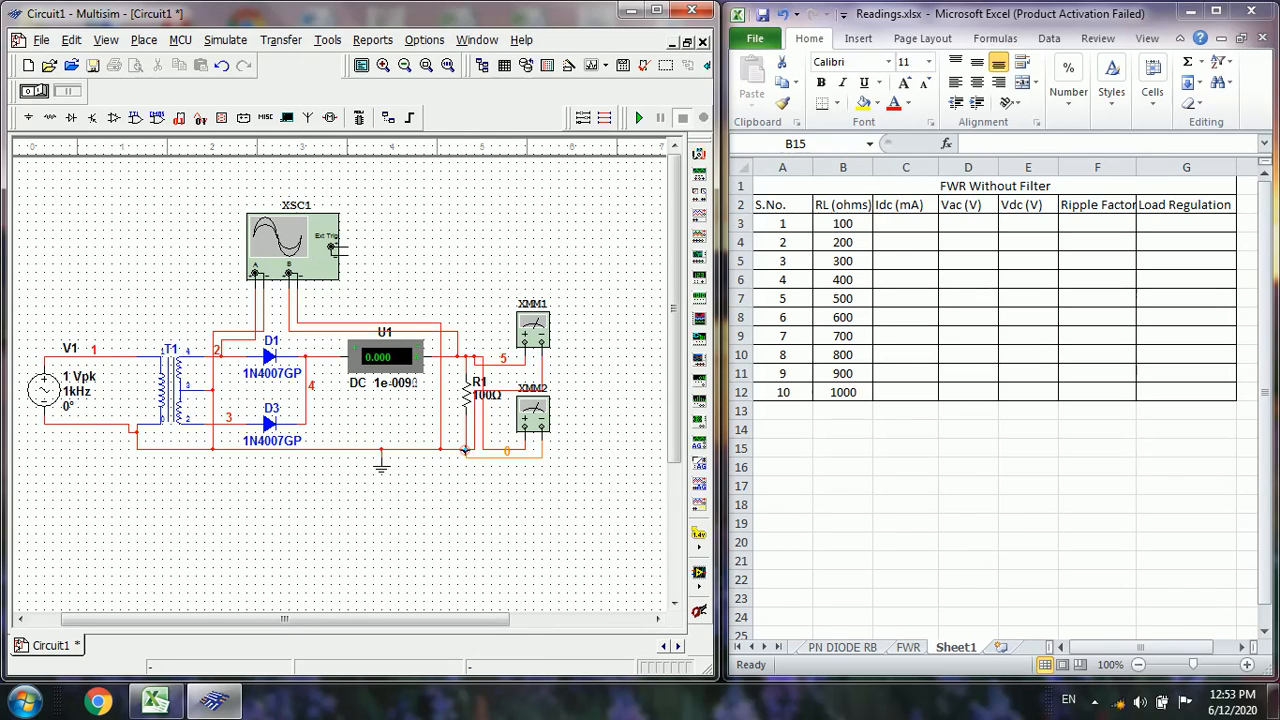
# Delete the lower multimeter's negative wire and rewire that terminal to the ground line just right of the ground symbol
pyautogui.click(516, 459)
pyautogui.press('Delete')
pyautogui.click(541, 441)
pyautogui.click(415, 451)
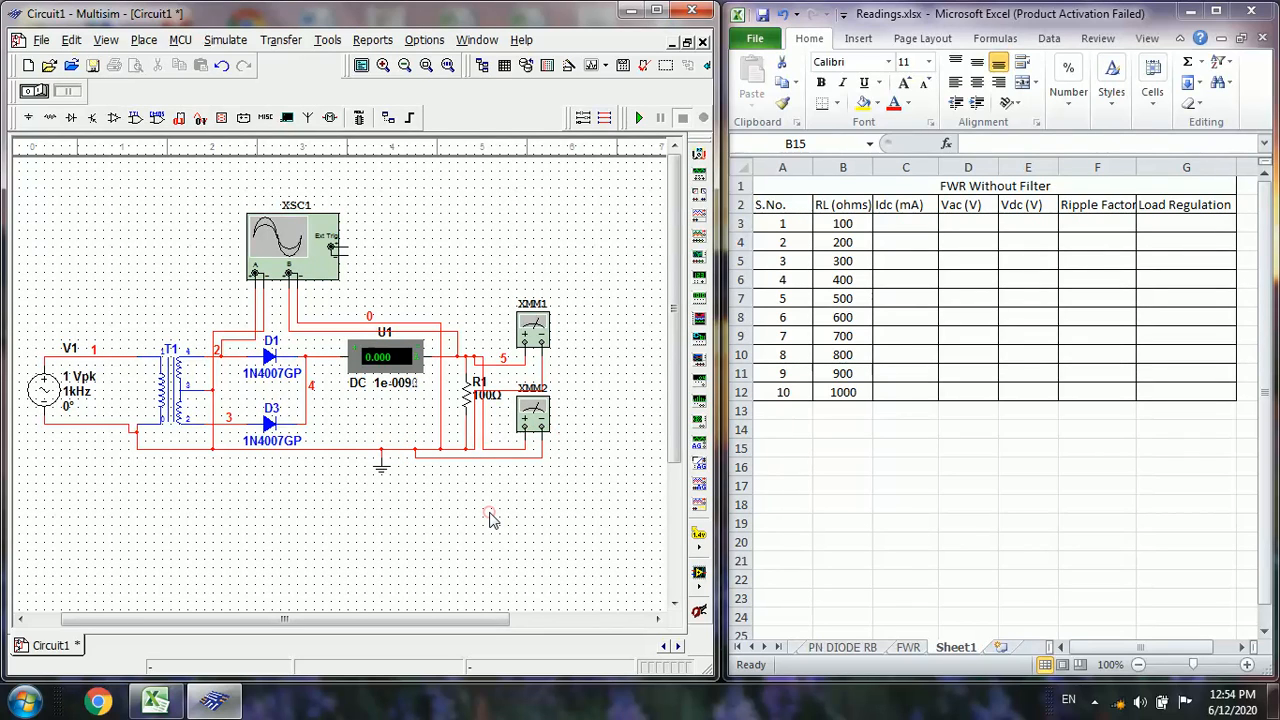
# Open the upper multimeter's display, move it clear of the circuit, and set it to measure DC voltage
pyautogui.doubleClick(543, 322)
pyautogui.moveTo(374, 277); pyautogui.dragTo(596, 210)
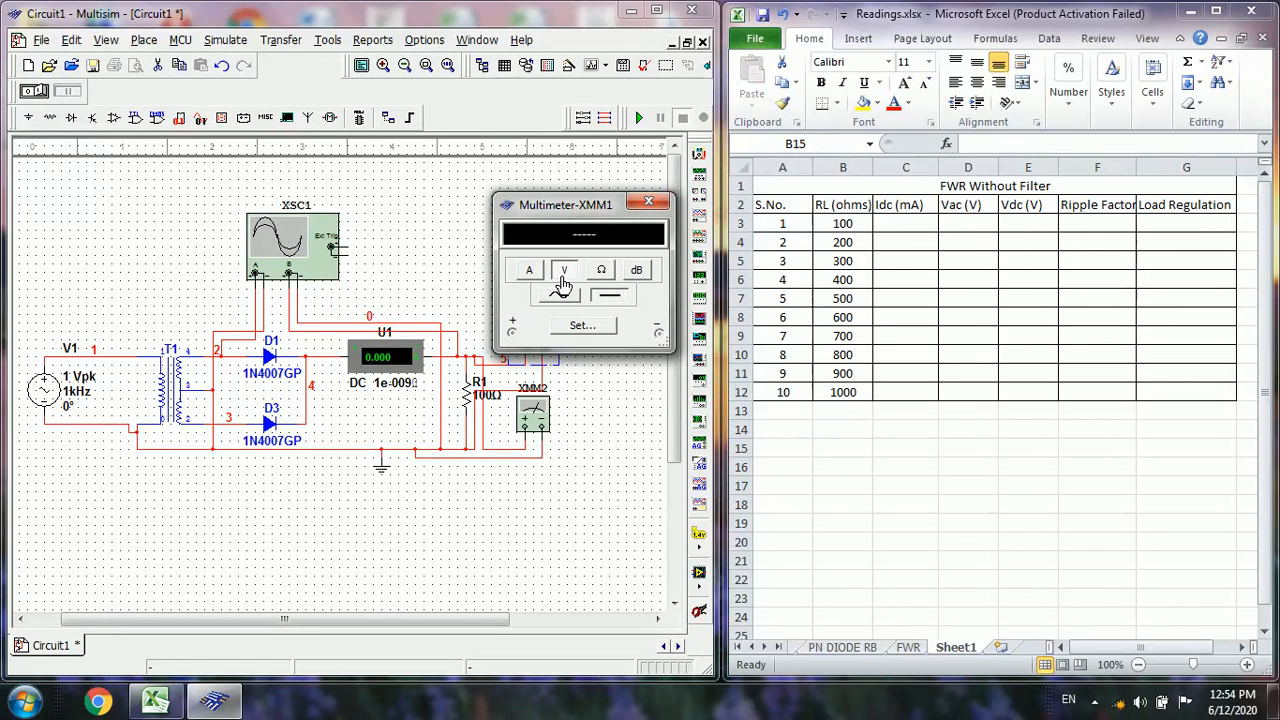
pyautogui.click(607, 300)
# Open the lower multimeter's display, move it beneath the circuit's output, and set it to measure AC voltage
pyautogui.doubleClick(527, 418)
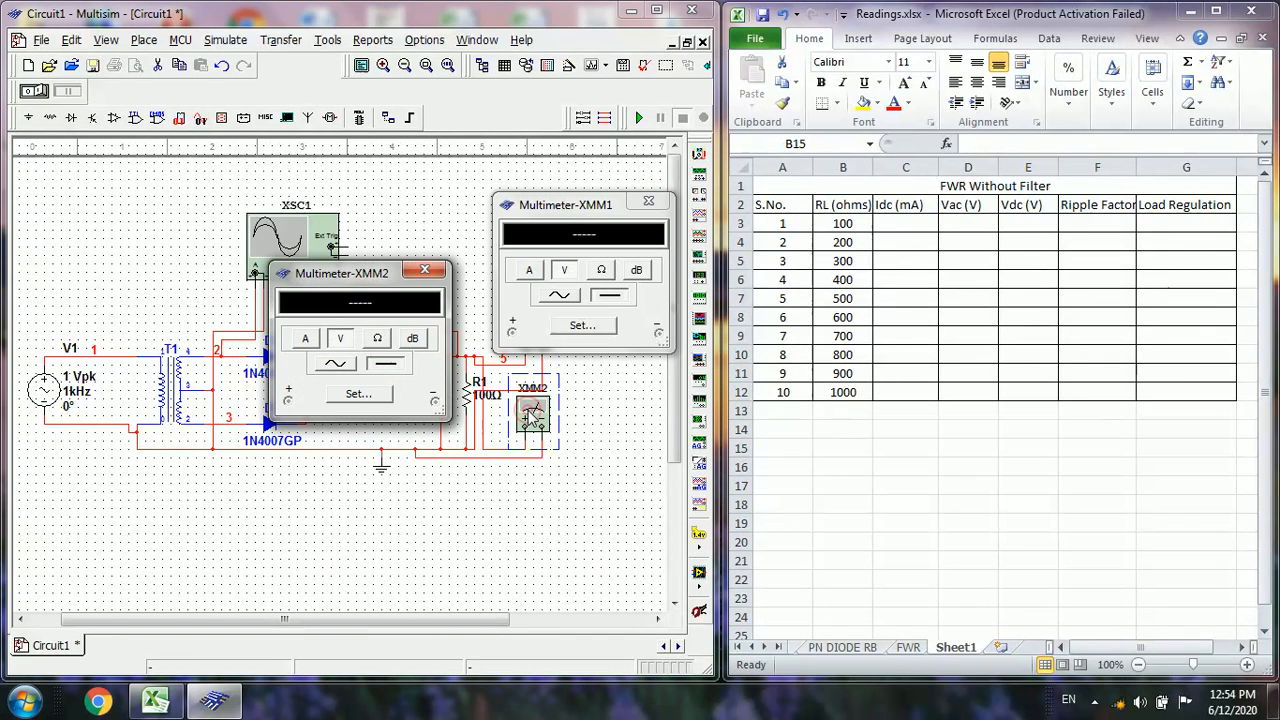
pyautogui.moveTo(352, 284); pyautogui.dragTo(564, 460)
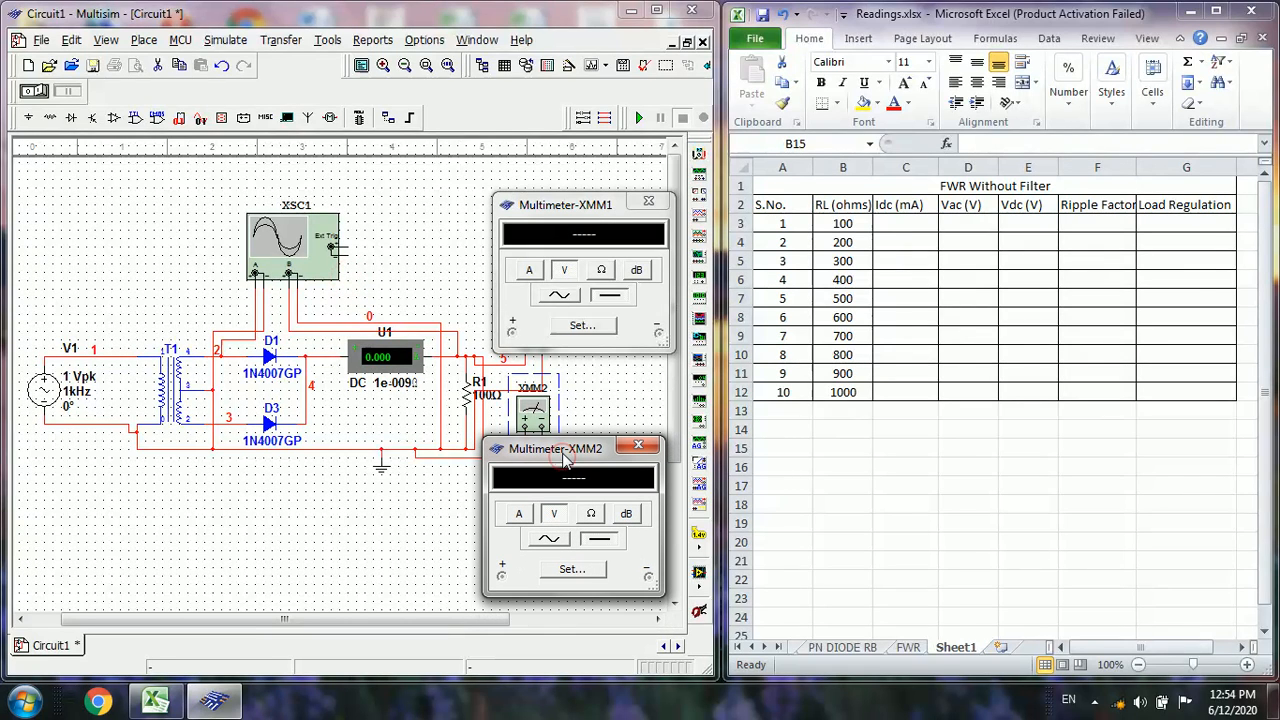
pyautogui.click(549, 546)
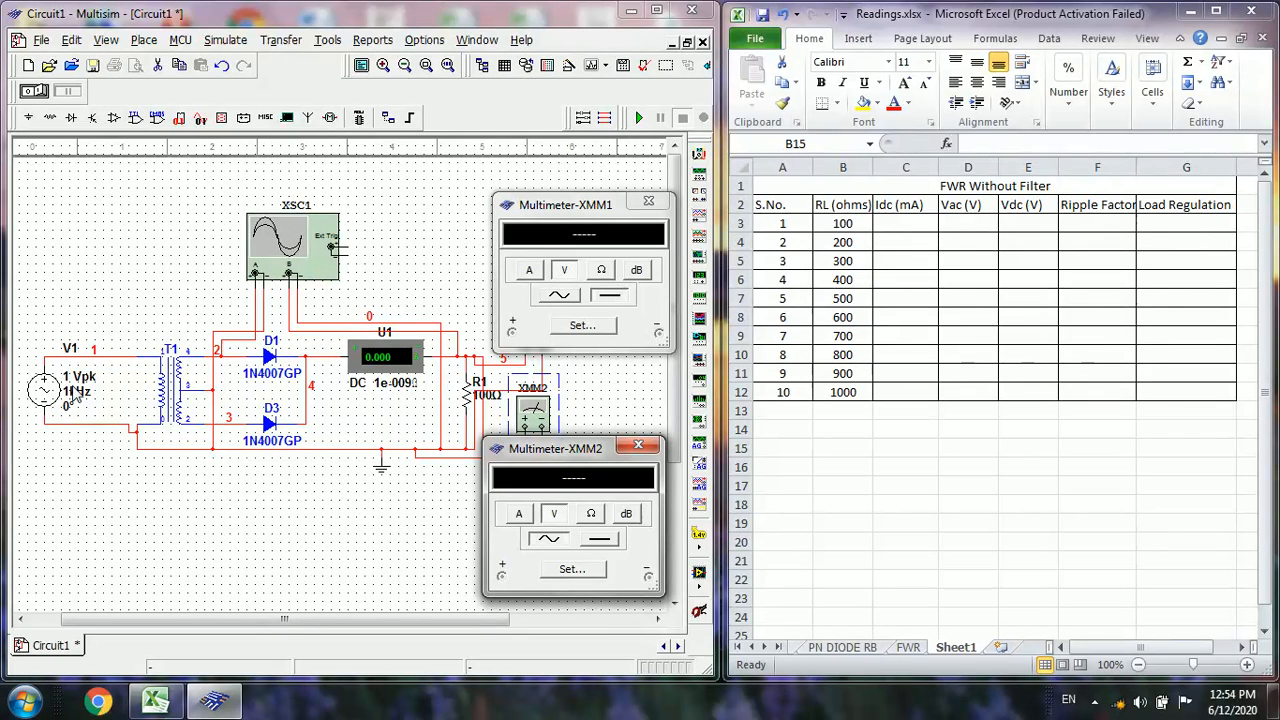
# Set the AC source's peak voltage to 230 V
pyautogui.doubleClick(76, 394)
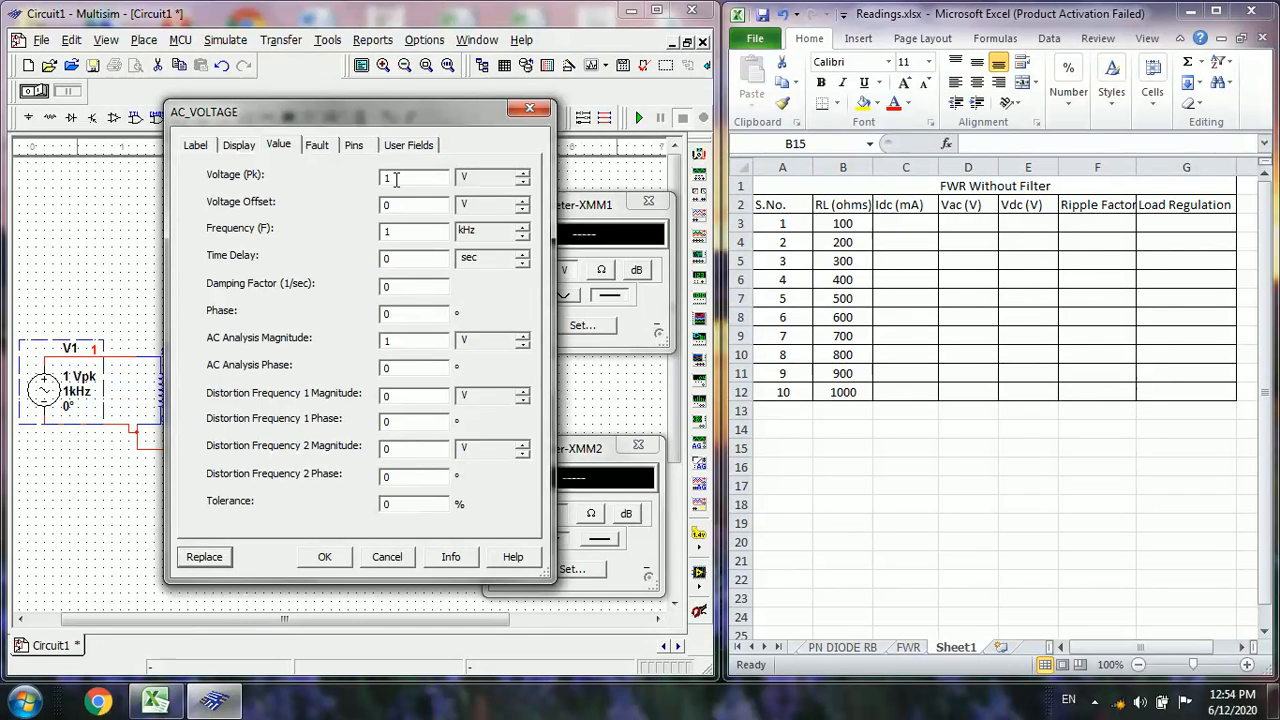
pyautogui.press('BackSpace')
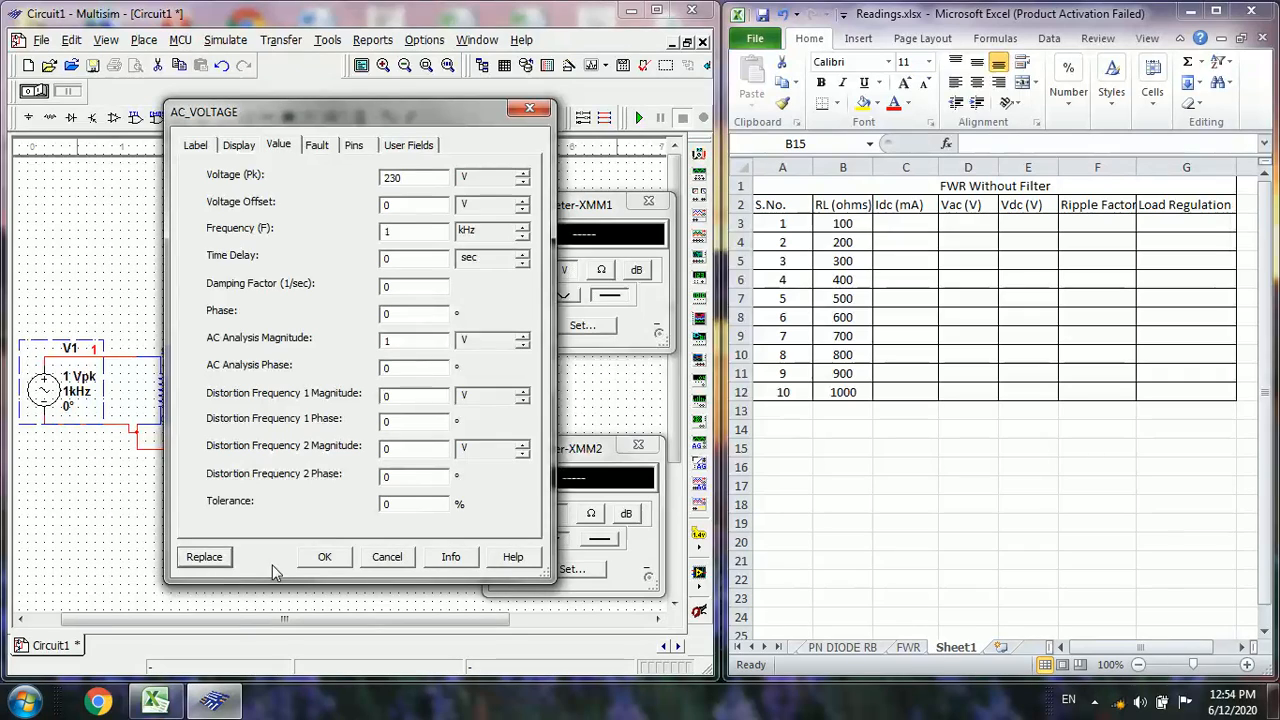
pyautogui.click(320, 556)
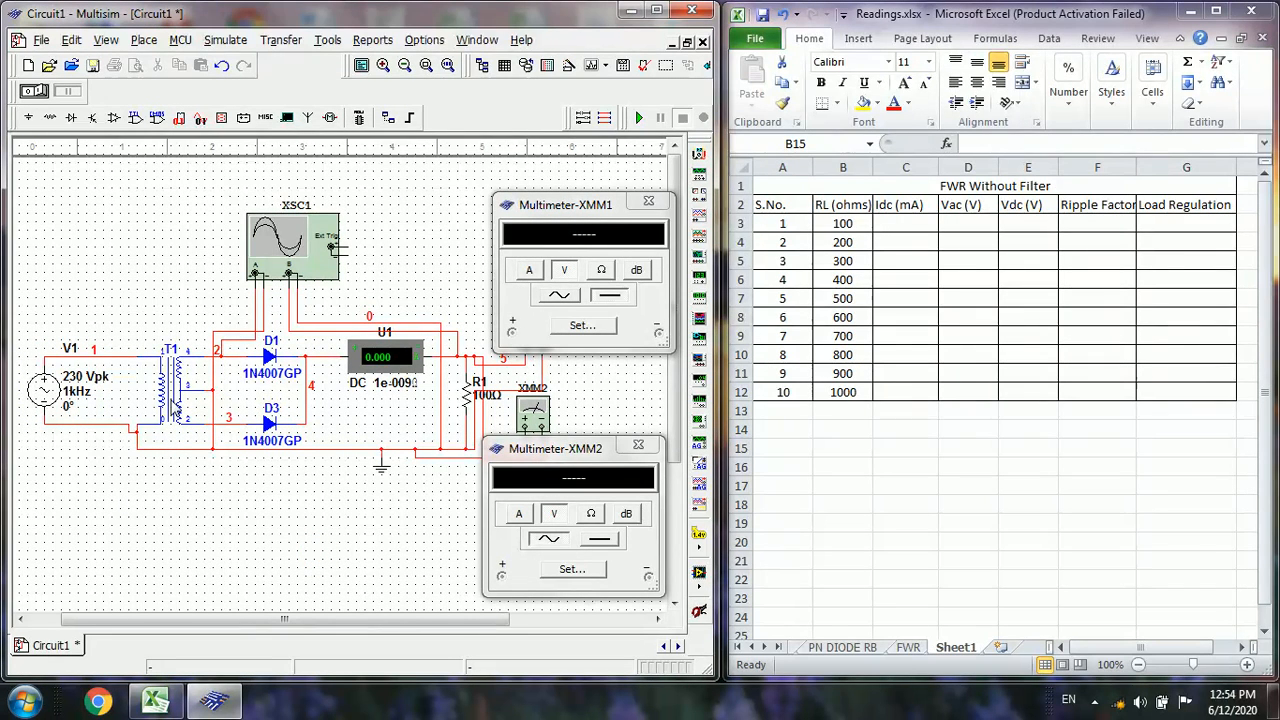
# Set the center-tapped transformer's primary-to-secondary turns ratio to 0.05217 and reopen its properties to check the value
pyautogui.doubleClick(176, 398)
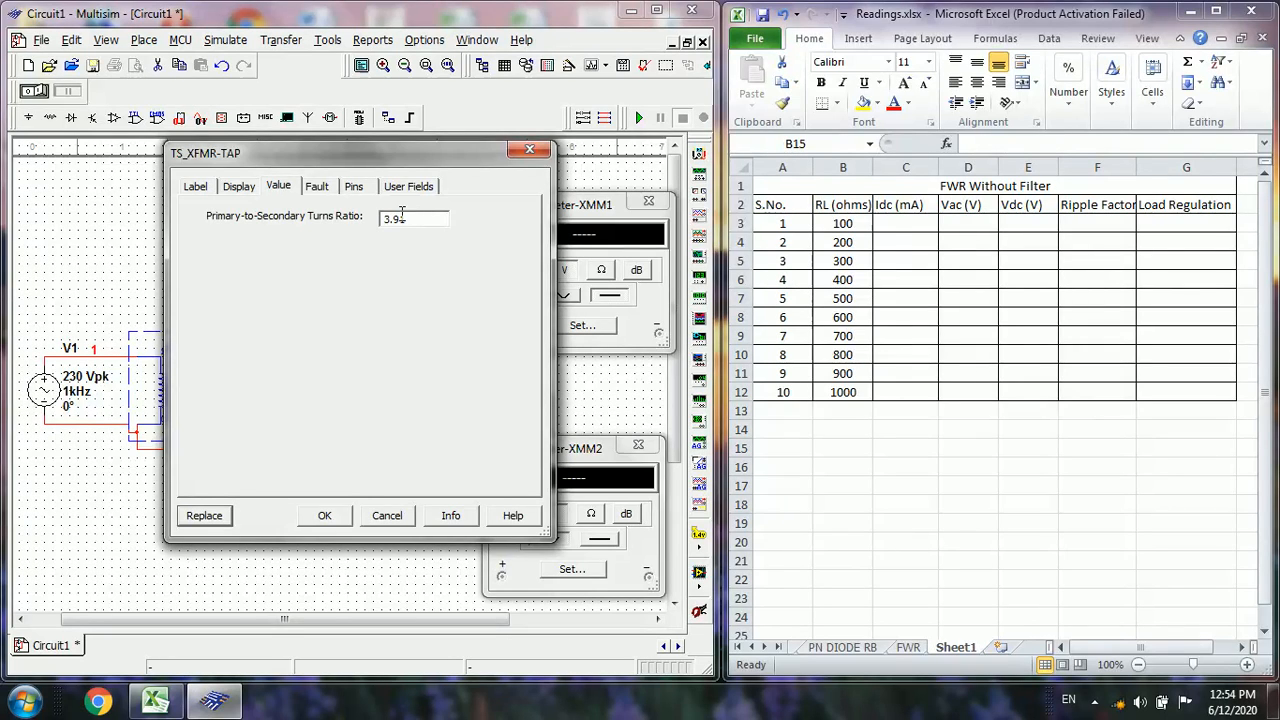
pyautogui.press('BackSpace')
pyautogui.press('BackSpace')
pyautogui.press('BackSpace')
pyautogui.write('17')
pyautogui.click(331, 516)
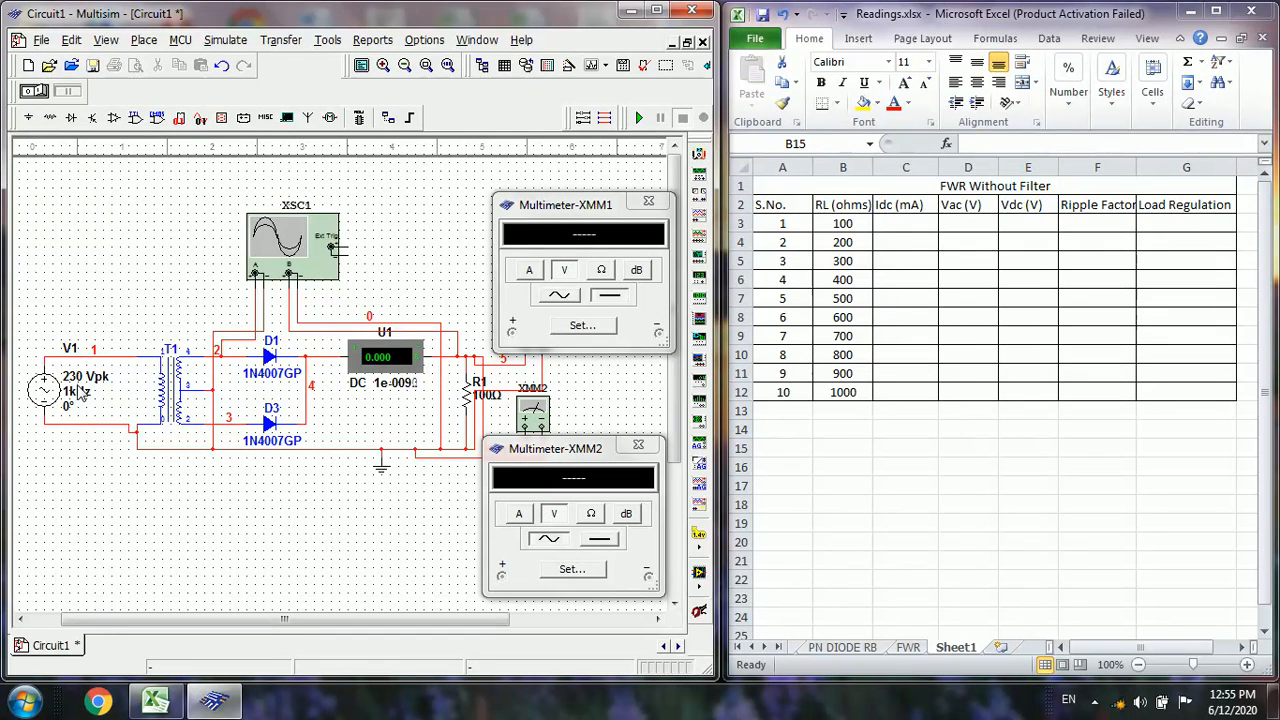
pyautogui.click(181, 390)
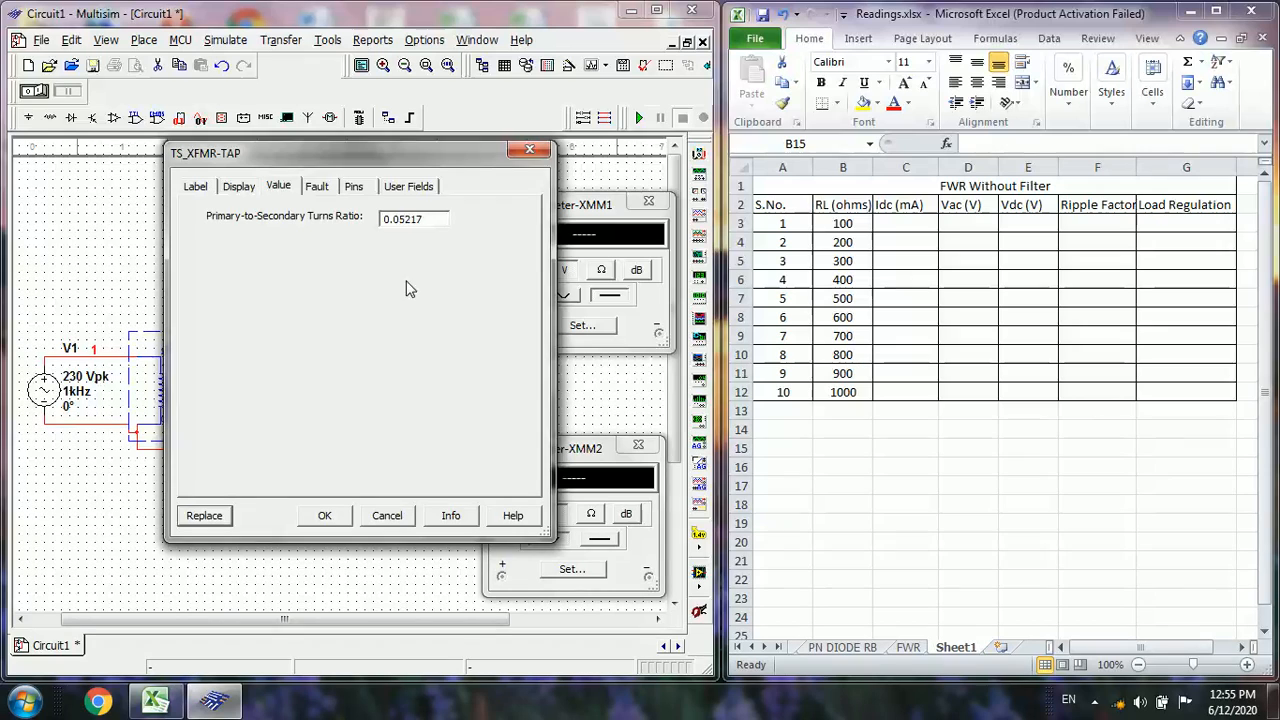
pyautogui.click(321, 516)
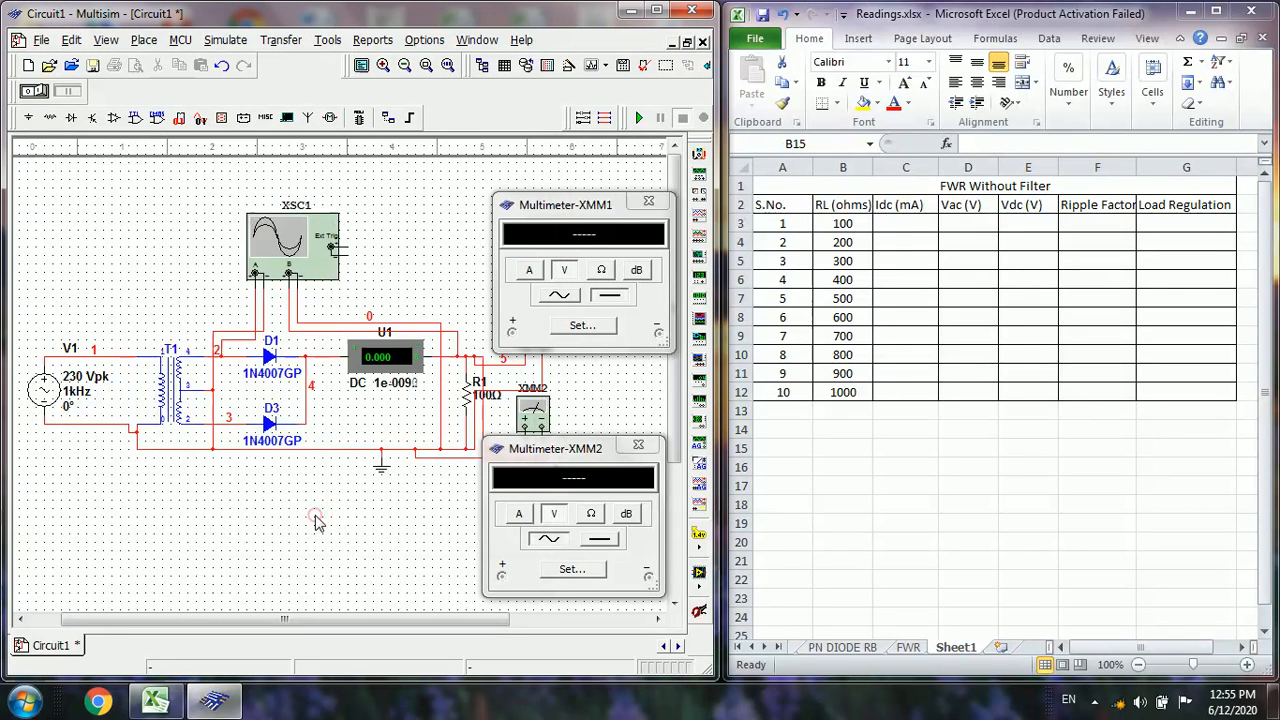
# Run the simulation, open the oscilloscope display and move it clear of the circuit, and stop the simulation
pyautogui.click(641, 118)
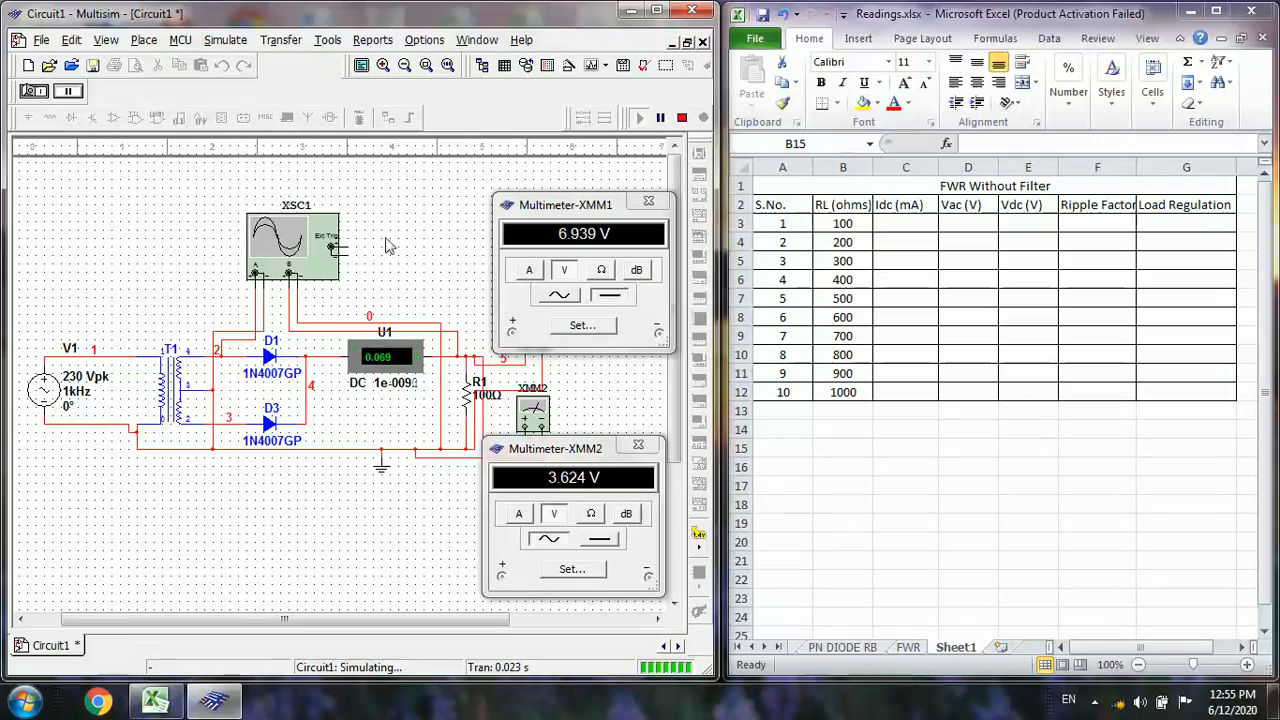
pyautogui.doubleClick(313, 266)
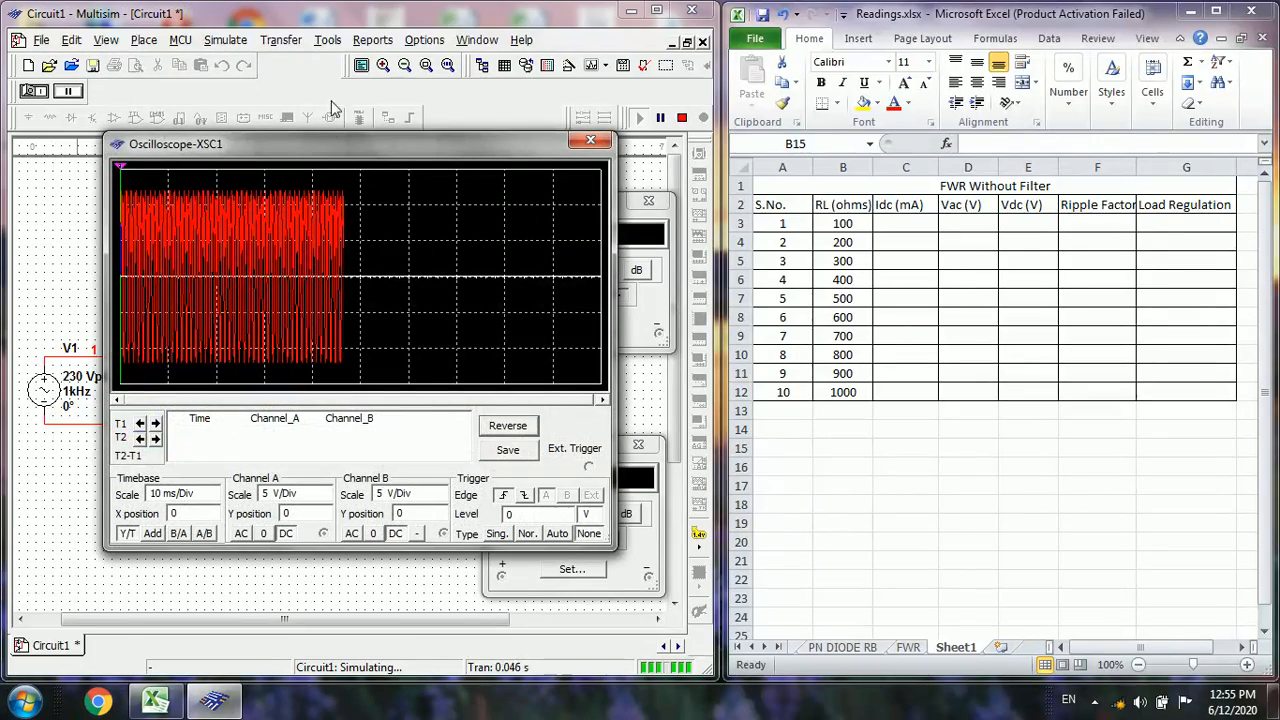
pyautogui.moveTo(301, 150); pyautogui.dragTo(895, 129)
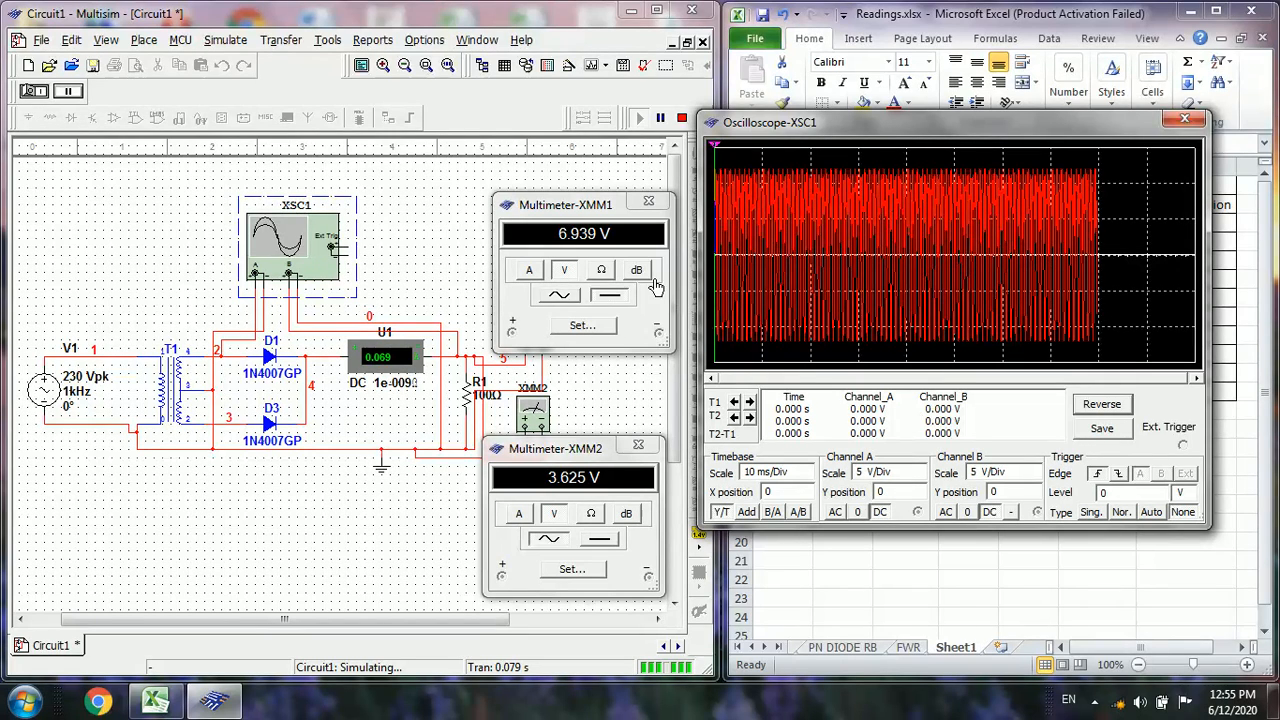
pyautogui.click(682, 118)
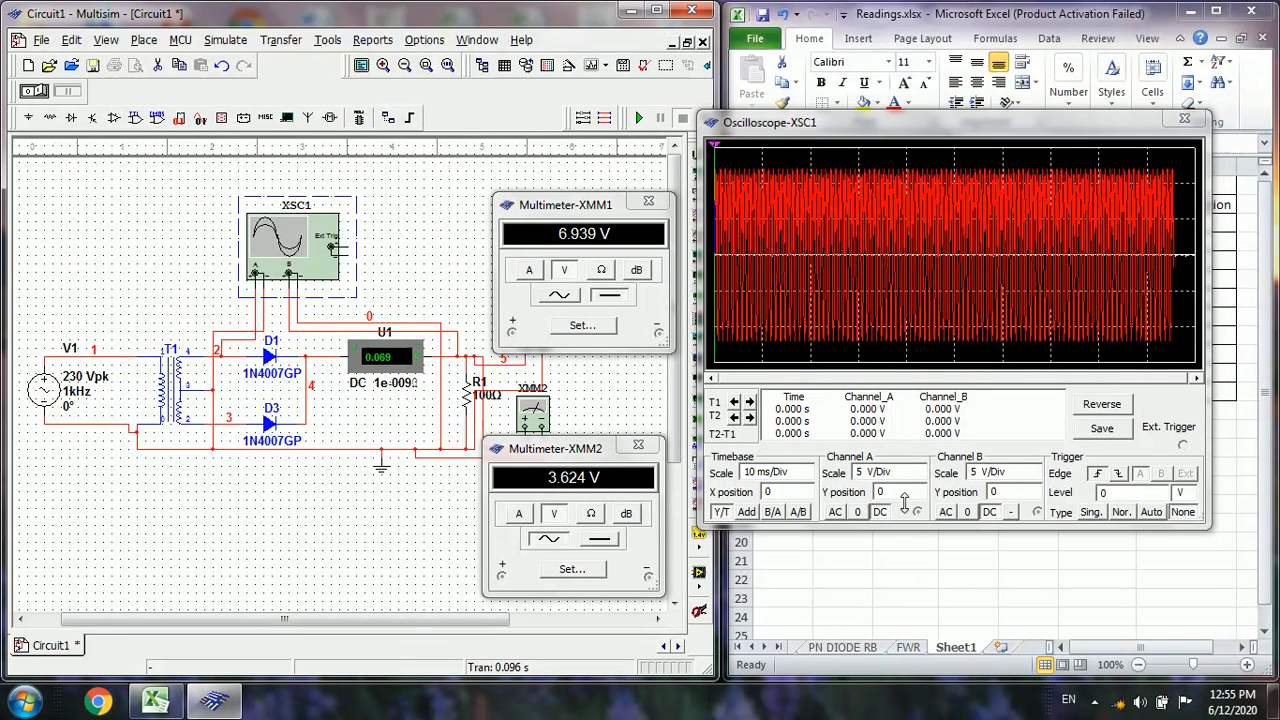
# Set both oscilloscope channels to 10 V/Div and the timebase to 1 ms/Div
pyautogui.click(917, 475)
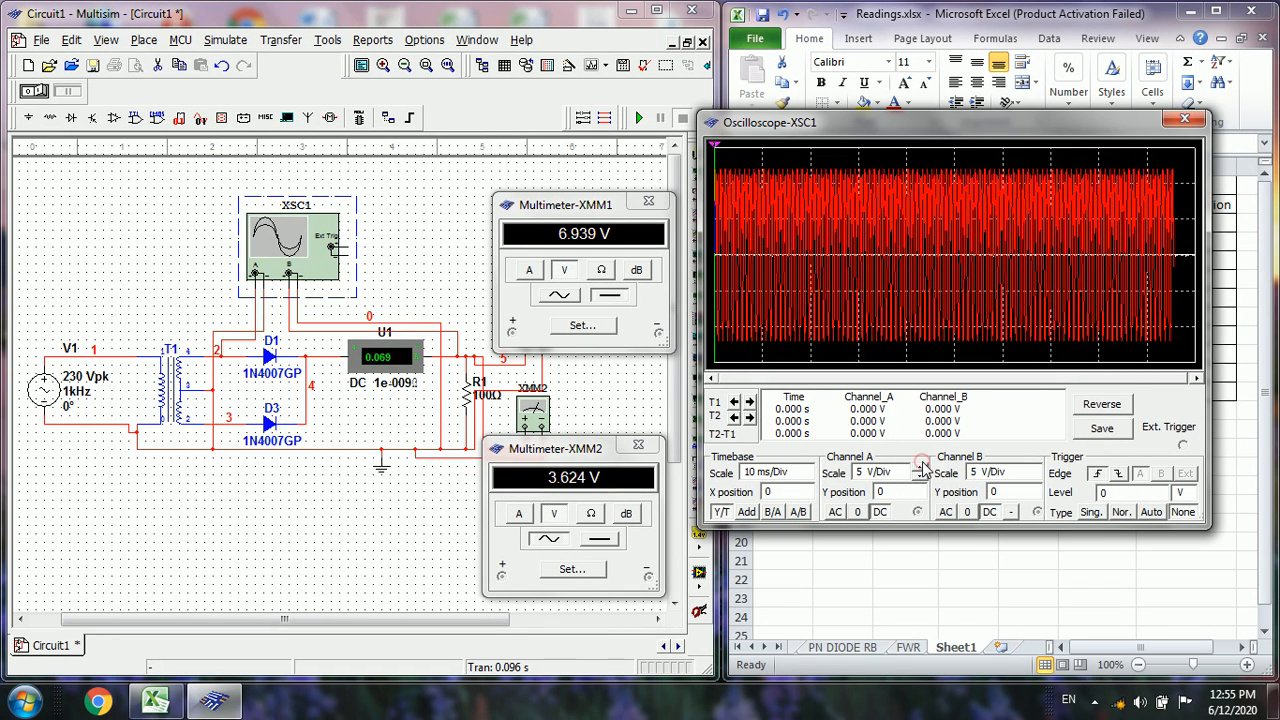
pyautogui.click(918, 468)
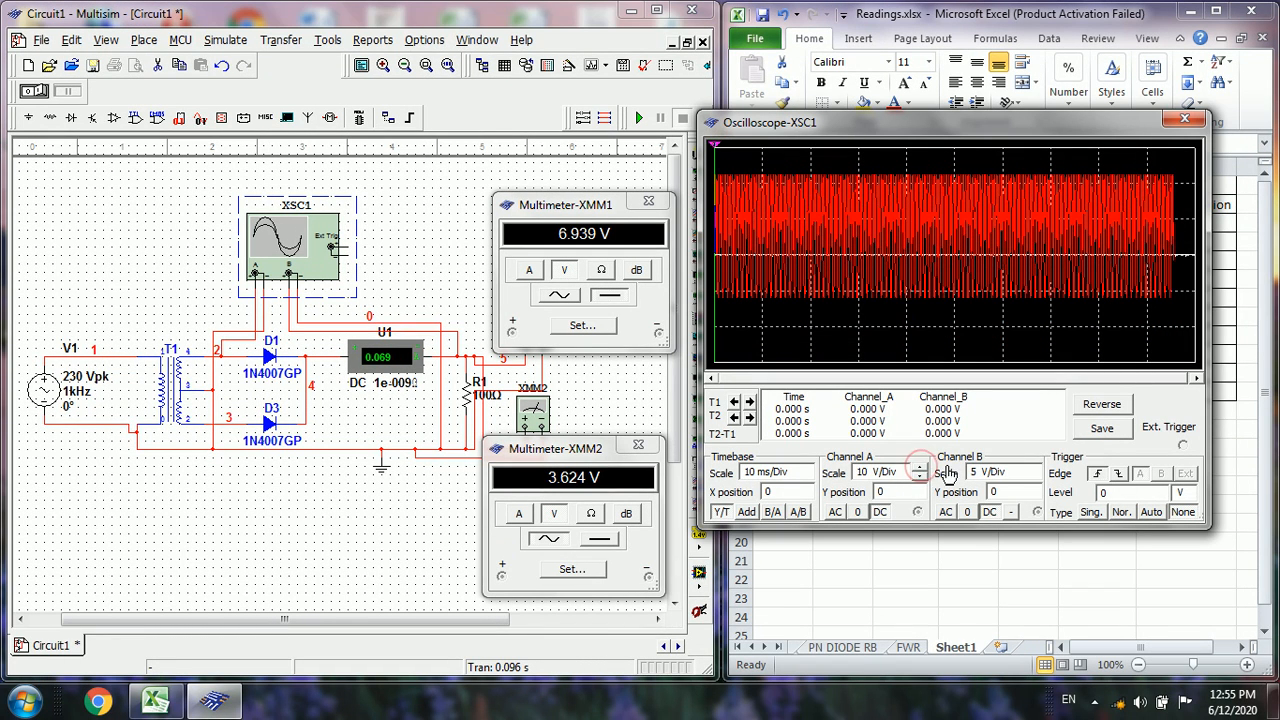
pyautogui.click(1030, 469)
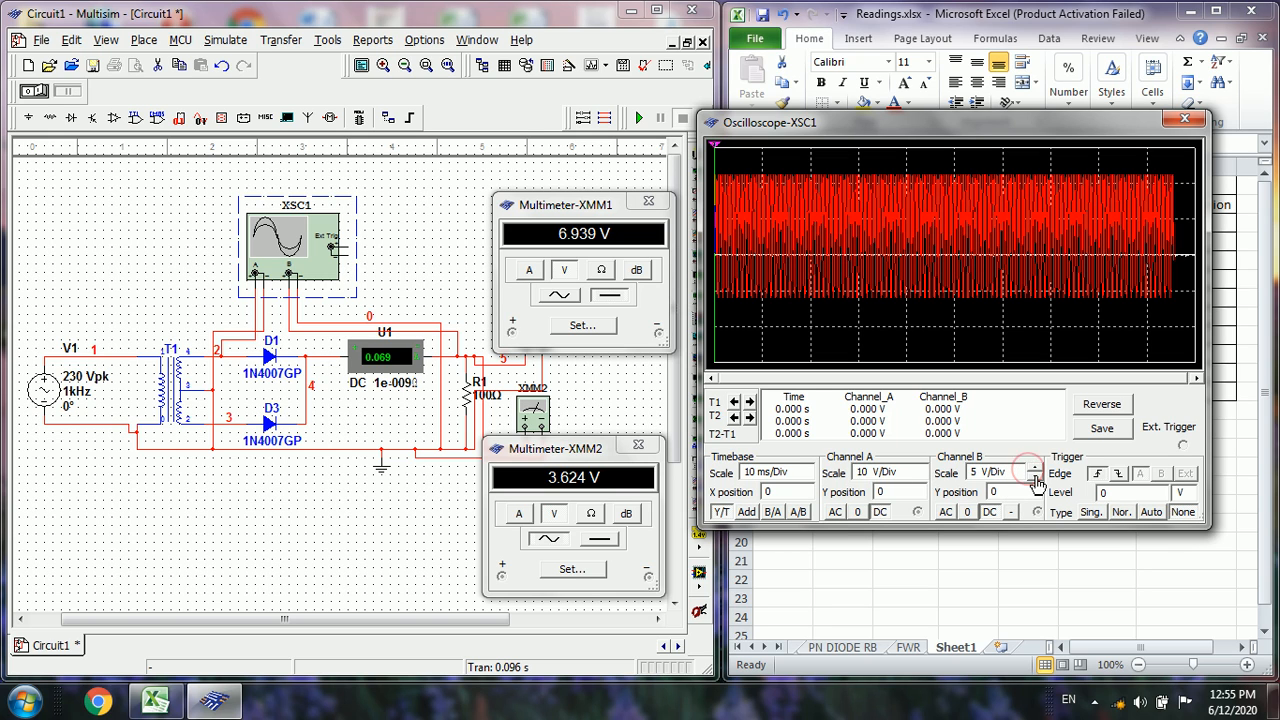
pyautogui.click(1035, 470)
pyautogui.click(777, 471)
pyautogui.click(808, 478)
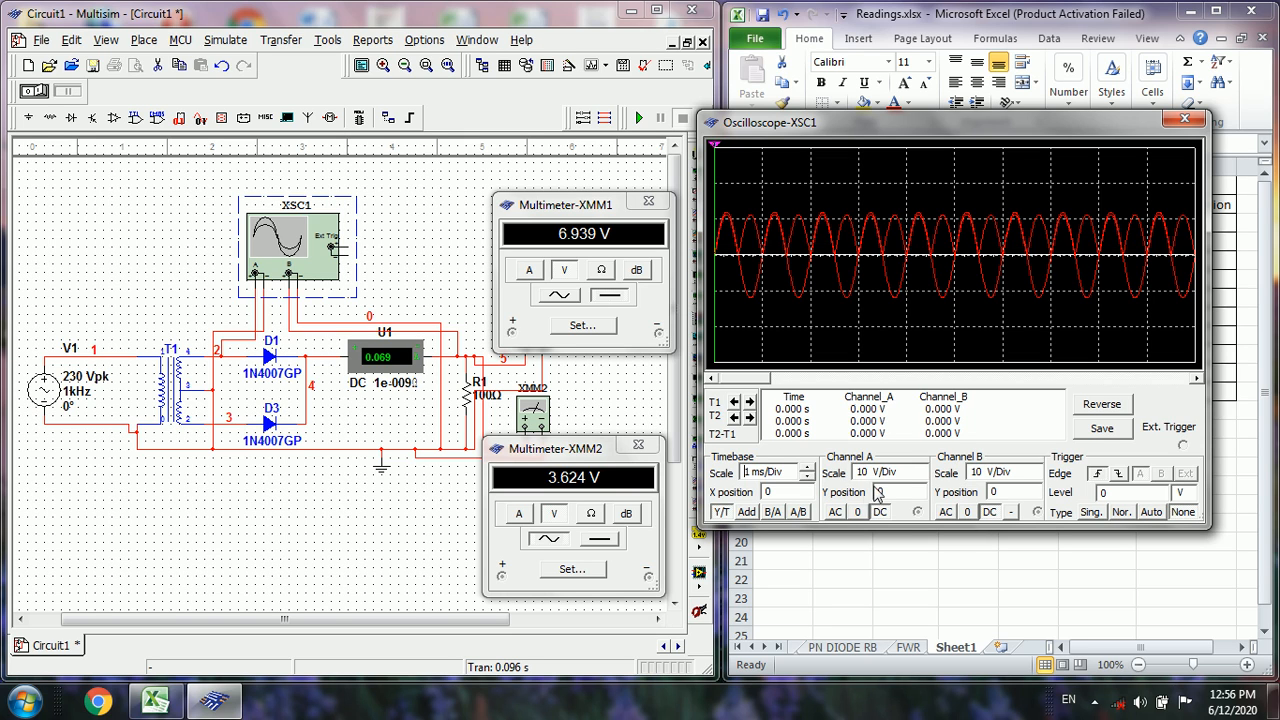
# Shift the oscilloscope's channel B trace down to a Y position of -3 to separate the two waveforms
pyautogui.click(1006, 493)
pyautogui.click(1035, 498)
pyautogui.click(1036, 498)
pyautogui.click(1036, 498)
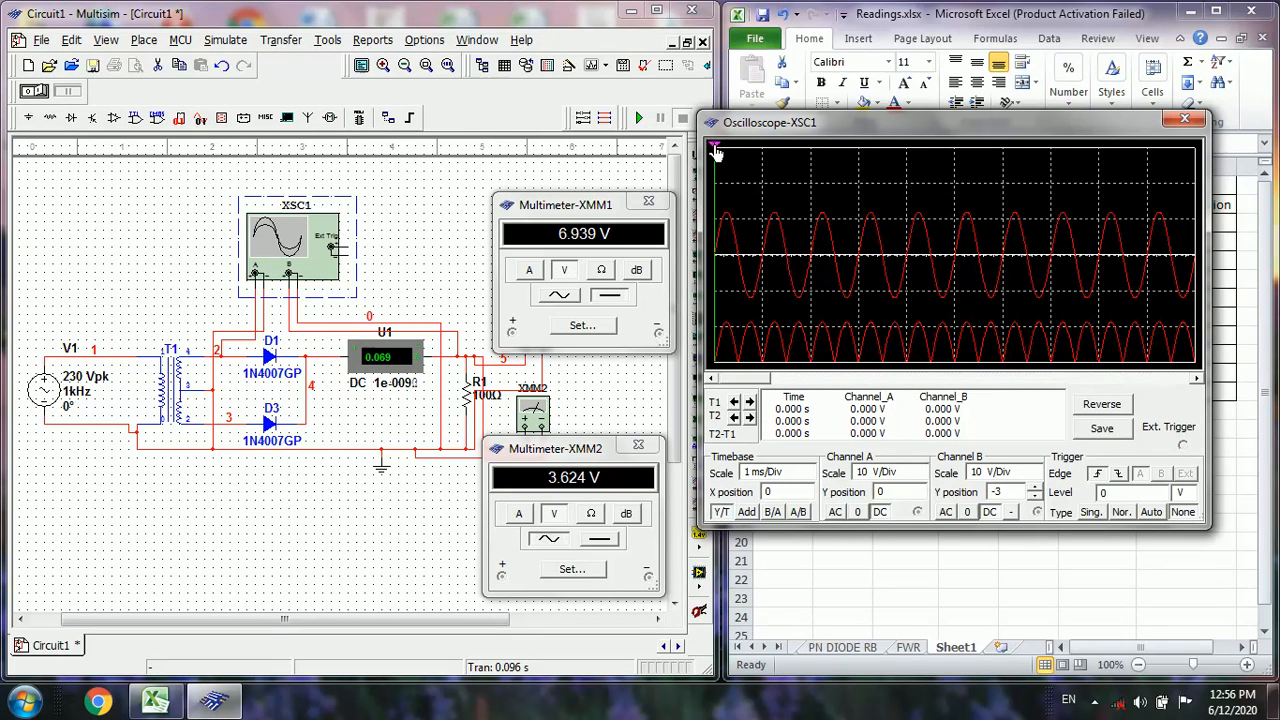
# Place both oscilloscope cursors along the waveforms to read the channel A and B voltages, and close the oscilloscope
pyautogui.moveTo(716, 150); pyautogui.dragTo(776, 148)
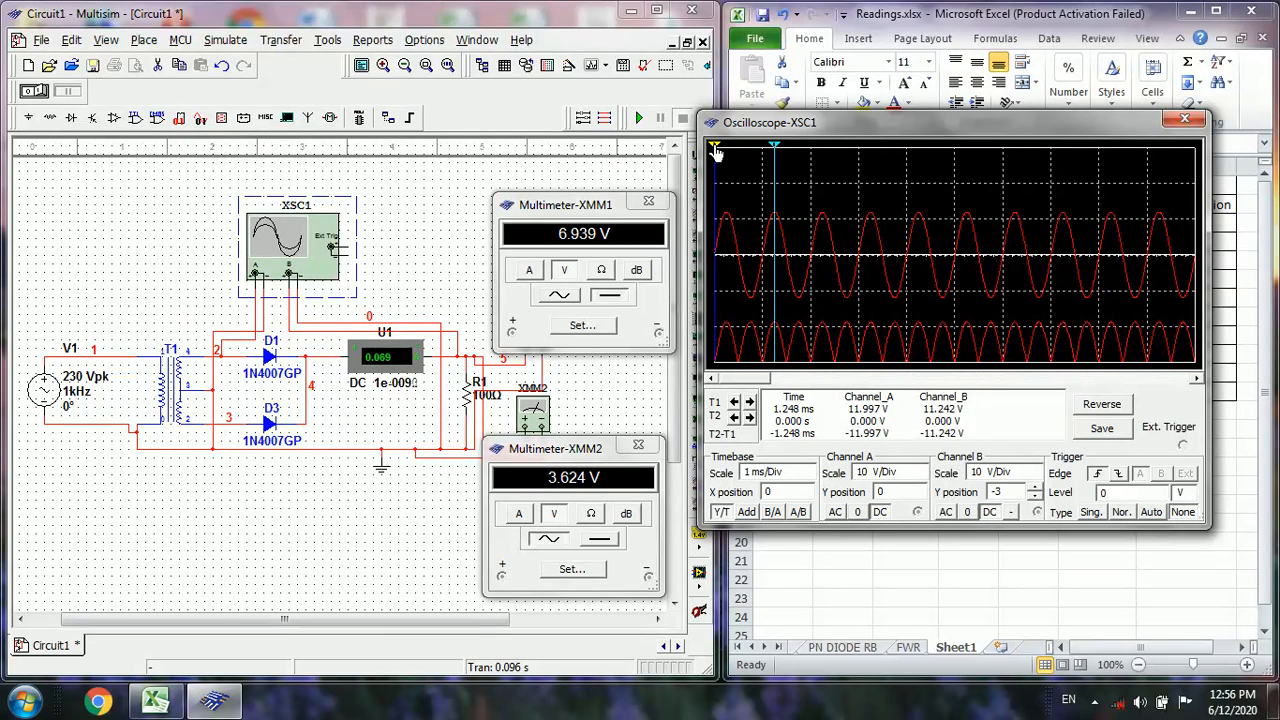
pyautogui.moveTo(716, 150); pyautogui.dragTo(814, 170)
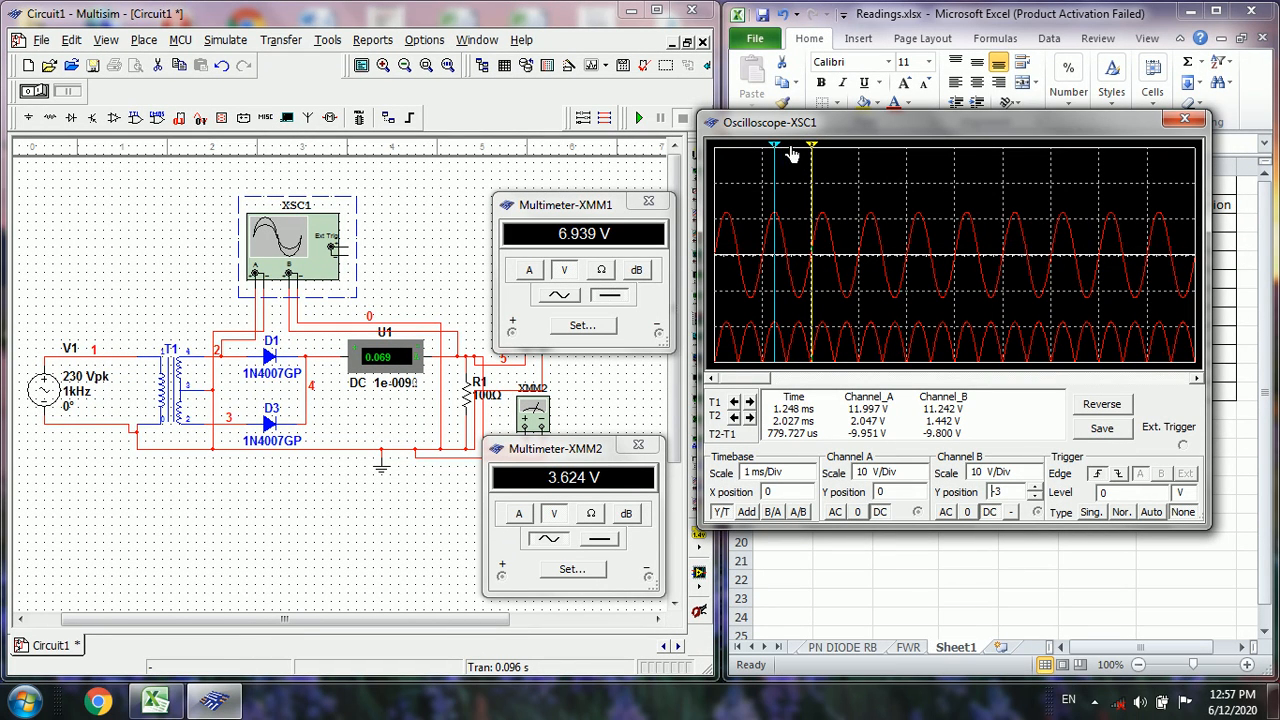
pyautogui.moveTo(777, 151); pyautogui.dragTo(772, 151)
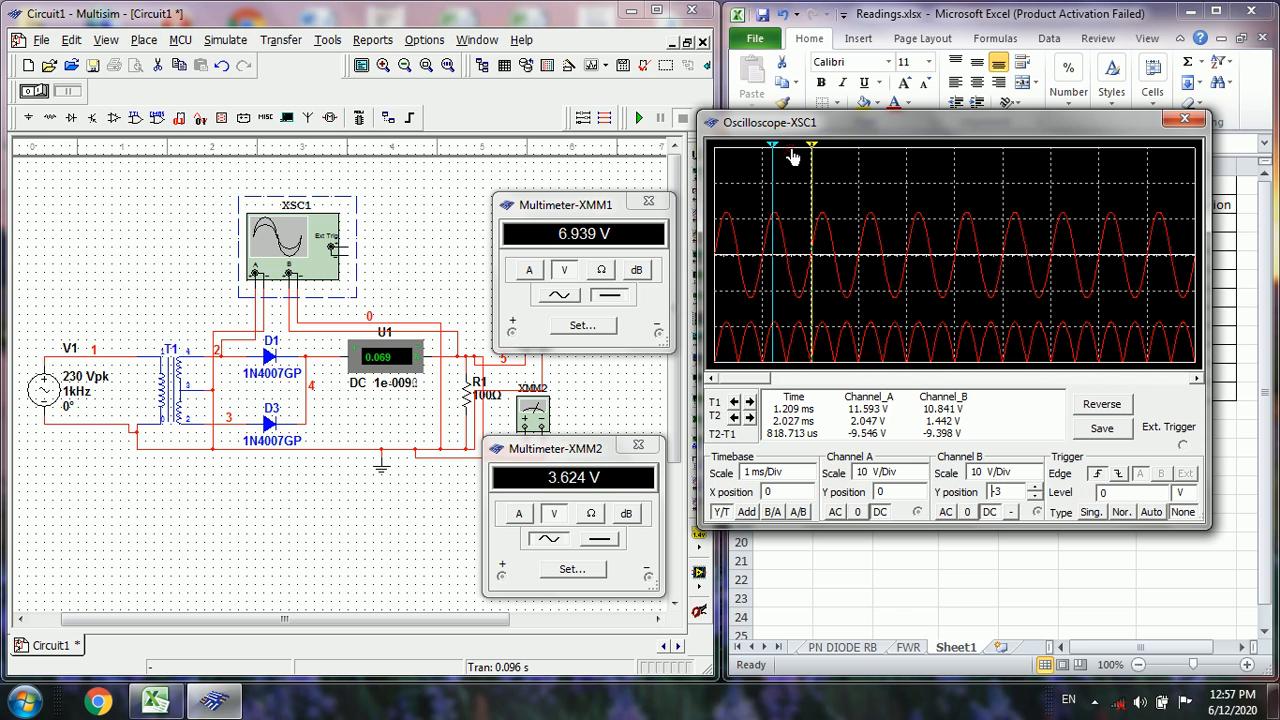
pyautogui.click(790, 150)
pyautogui.moveTo(774, 151); pyautogui.dragTo(789, 157)
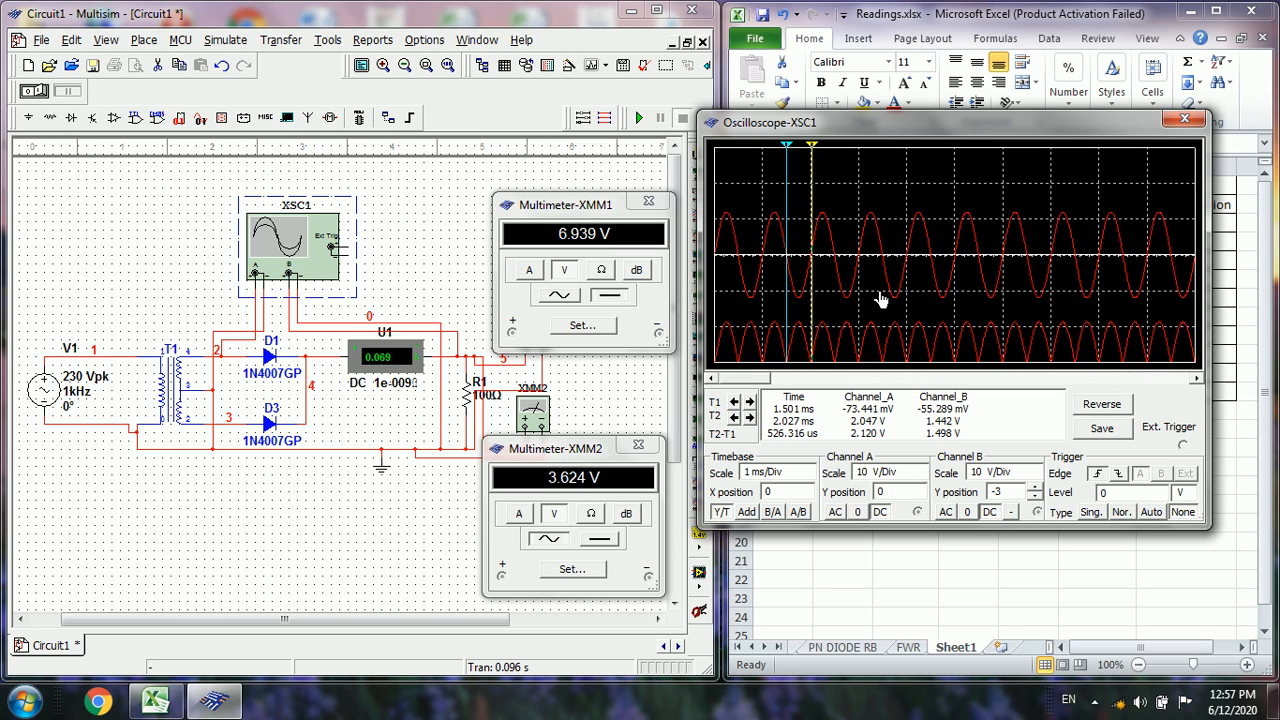
pyautogui.click(1184, 121)
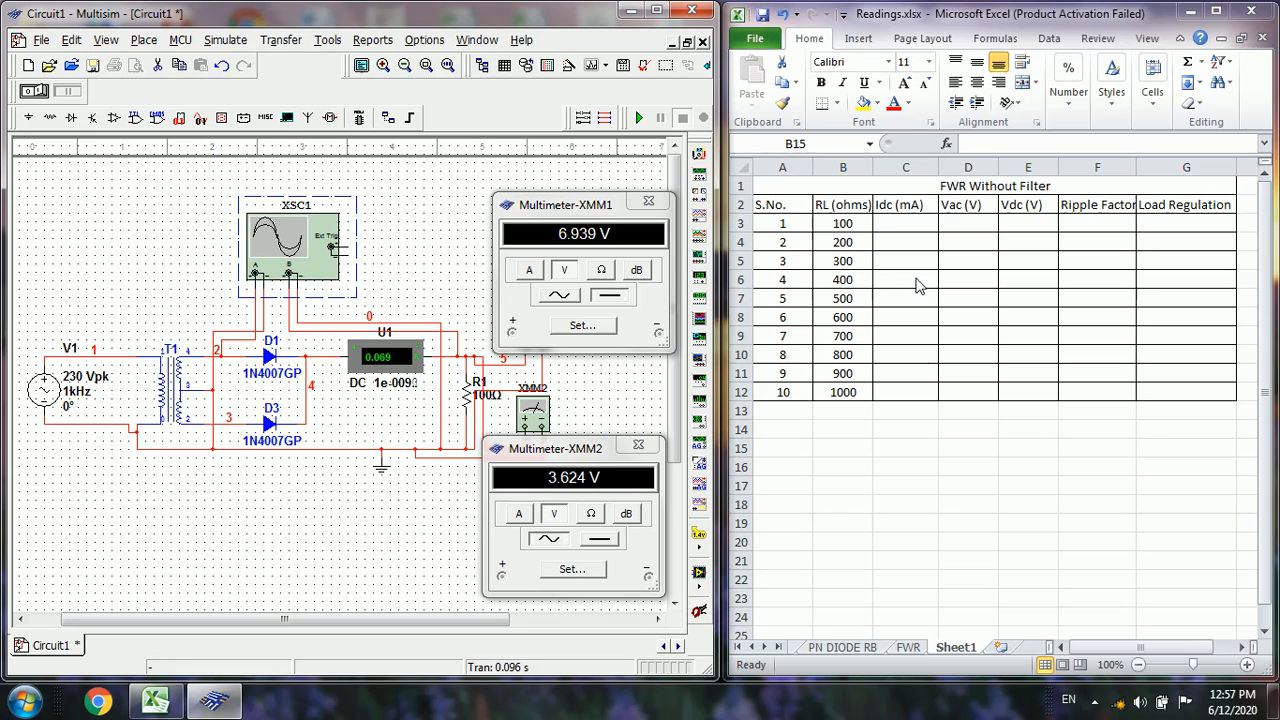
# In the Excel table's 100-ohm row, enter 69 for Idc, 3.624 for Vac and 6.939 for Vdc
pyautogui.click(909, 224)
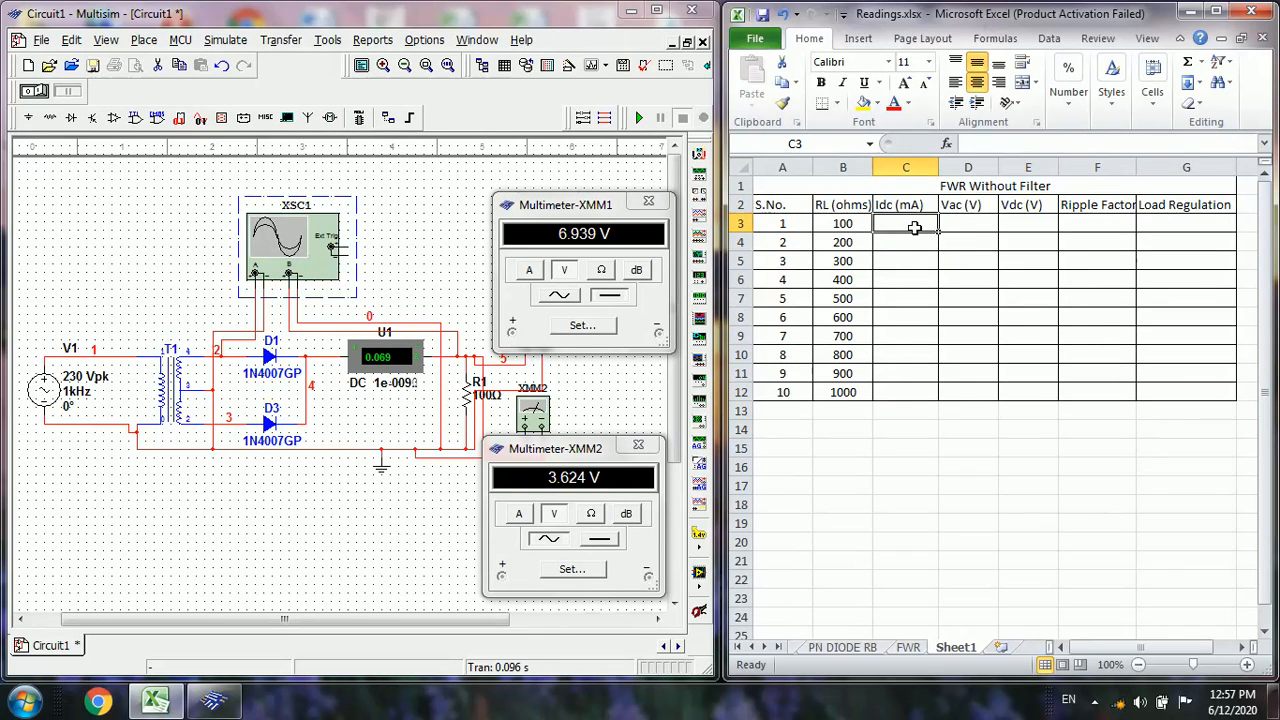
pyautogui.write('69')
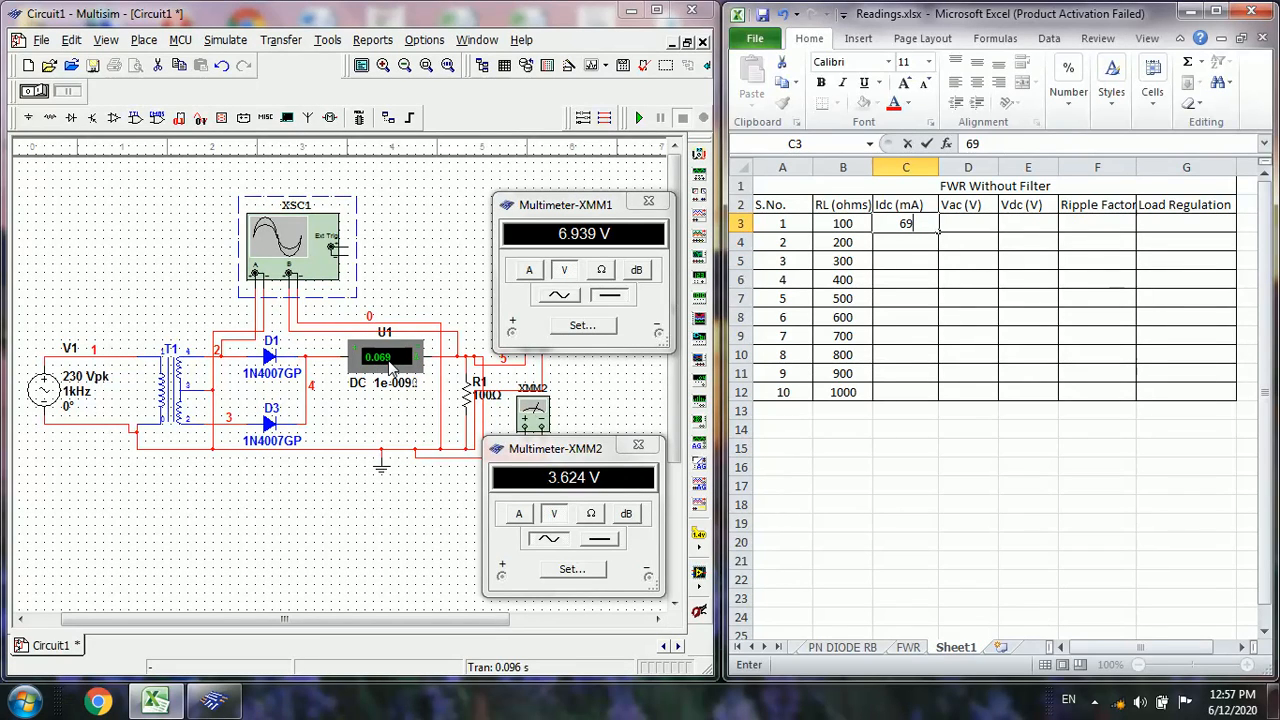
pyautogui.click(968, 226)
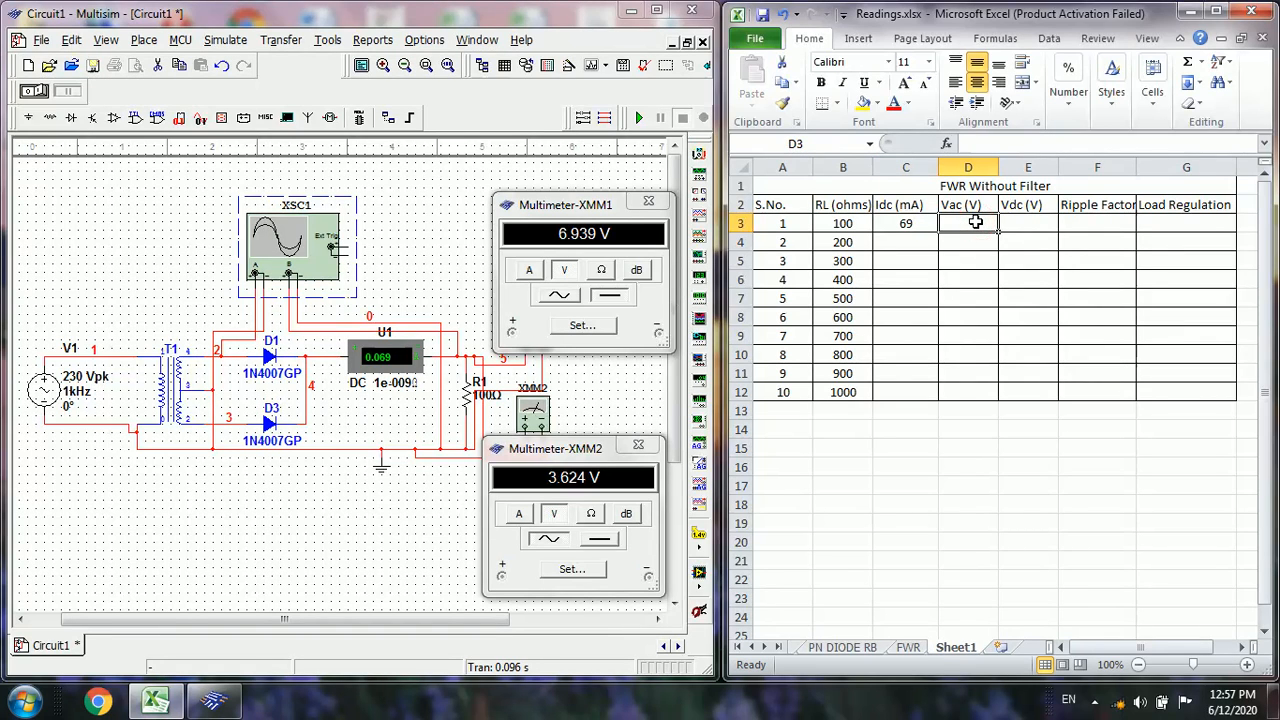
pyautogui.write('3.624')
pyautogui.press('Tab')
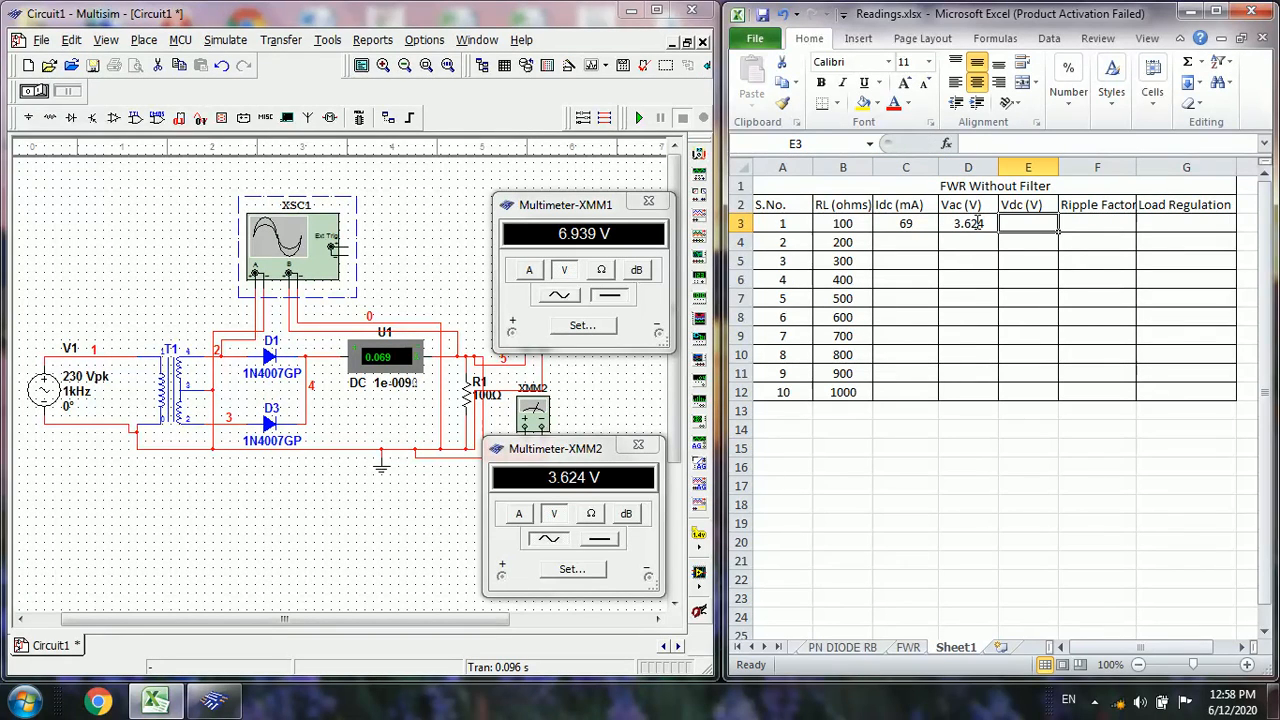
pyautogui.write('6.939')
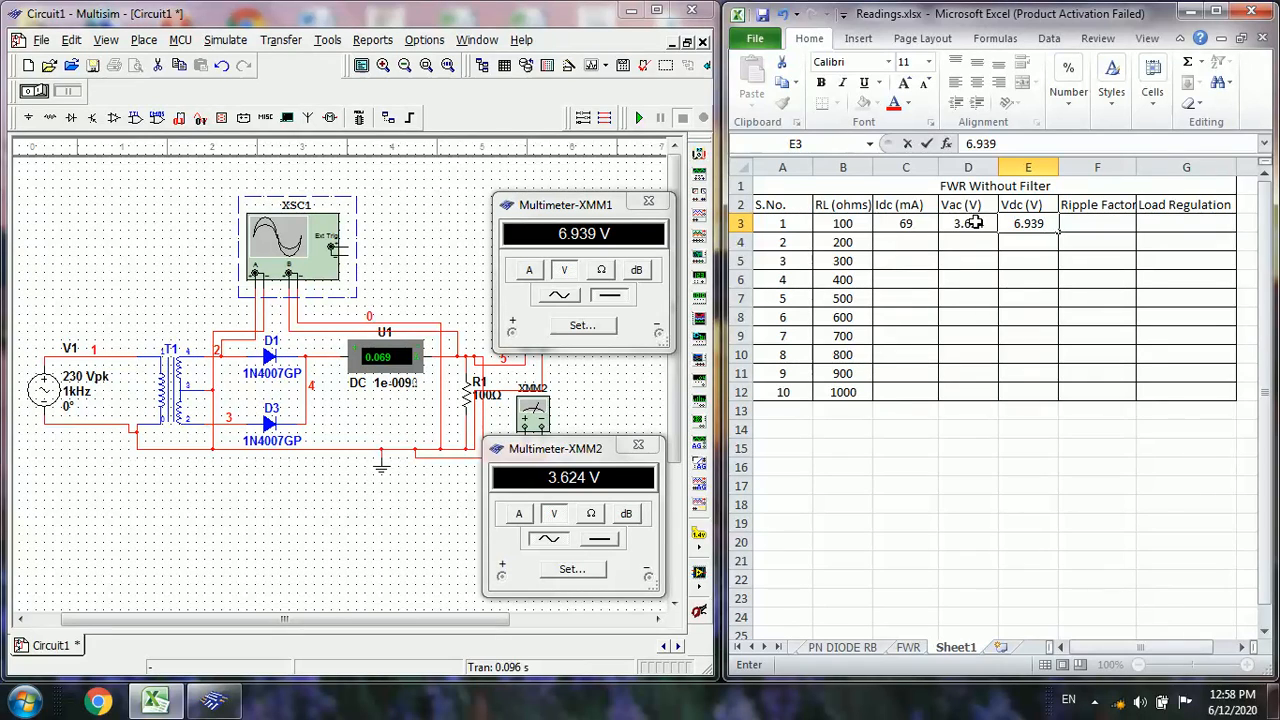
pyautogui.click(900, 243)
# In Multisim, set load resistor R1 to 200 Ω and run the simulation briefly to refresh the meter readings
pyautogui.click(472, 398)
pyautogui.doubleClick(472, 396)
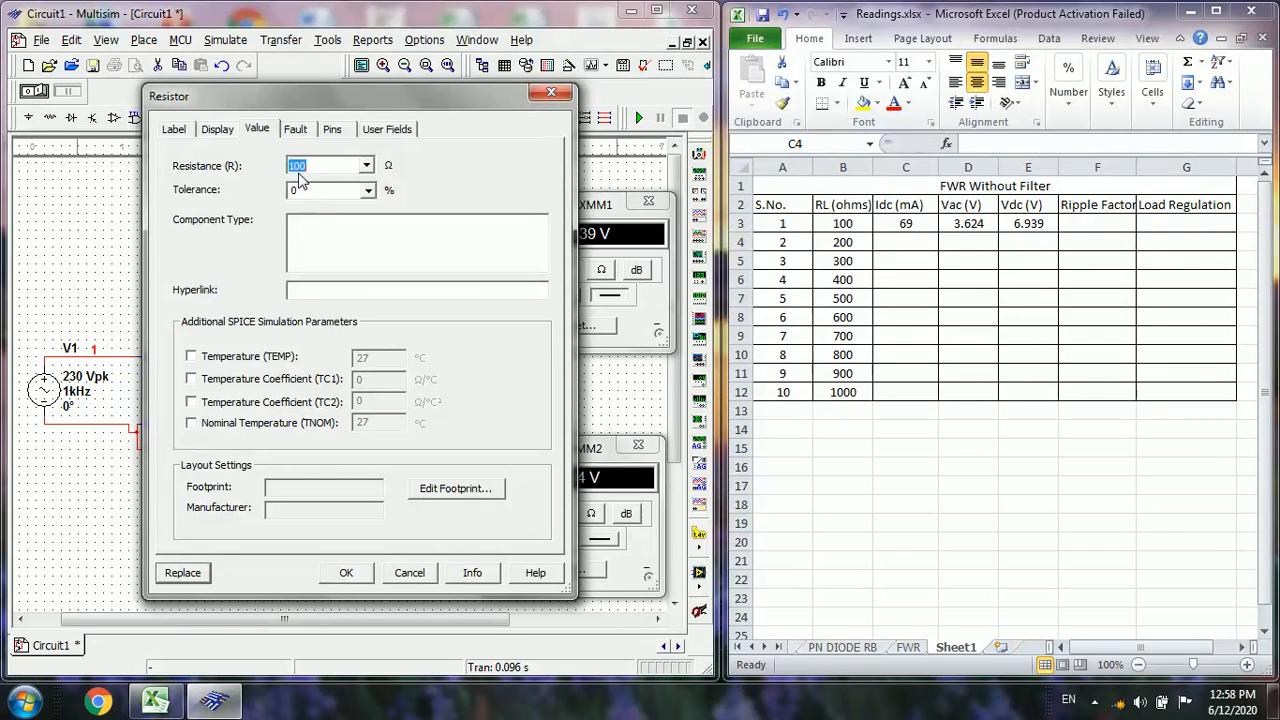
pyautogui.doubleClick(296, 165)
pyautogui.write('200')
pyautogui.click(343, 575)
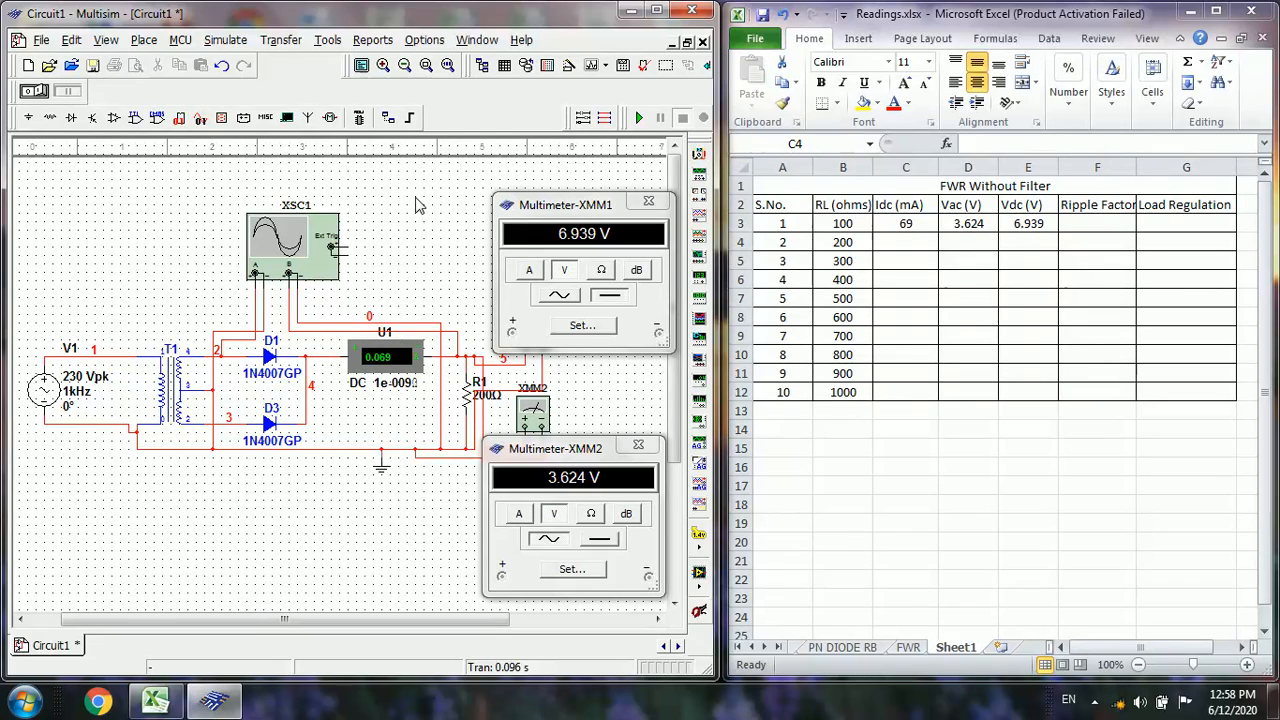
pyautogui.click(641, 118)
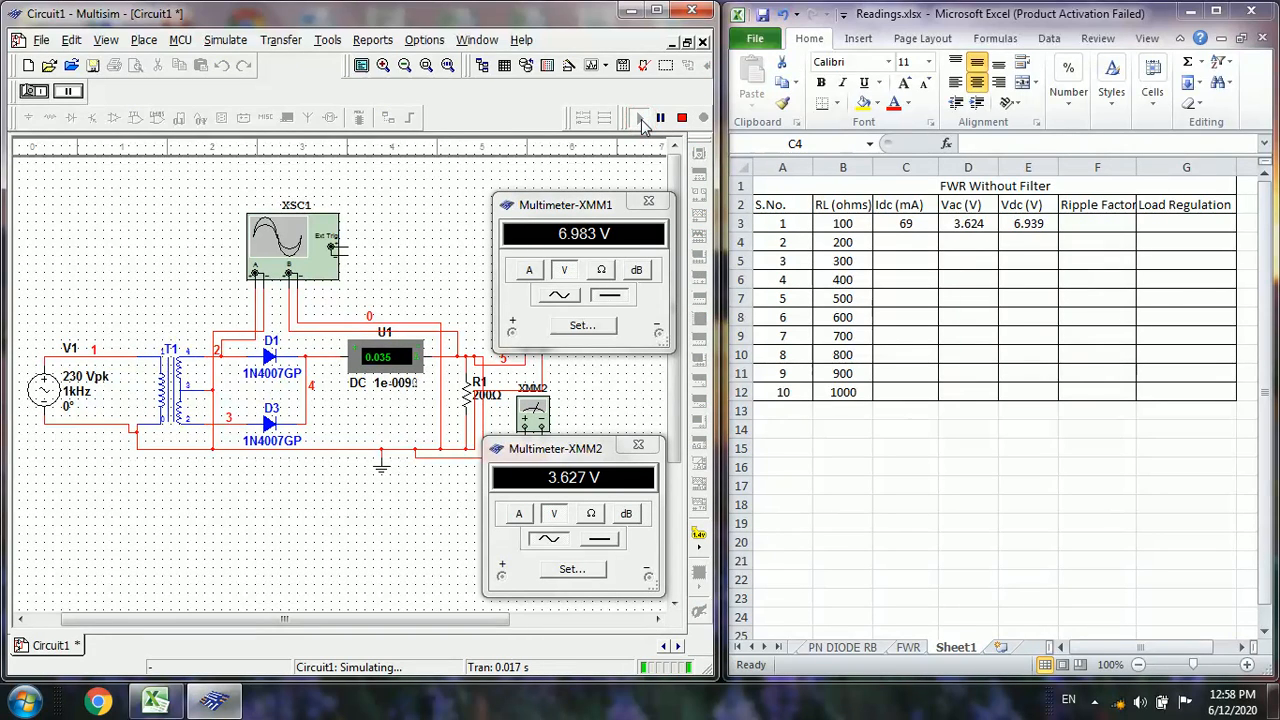
pyautogui.click(681, 118)
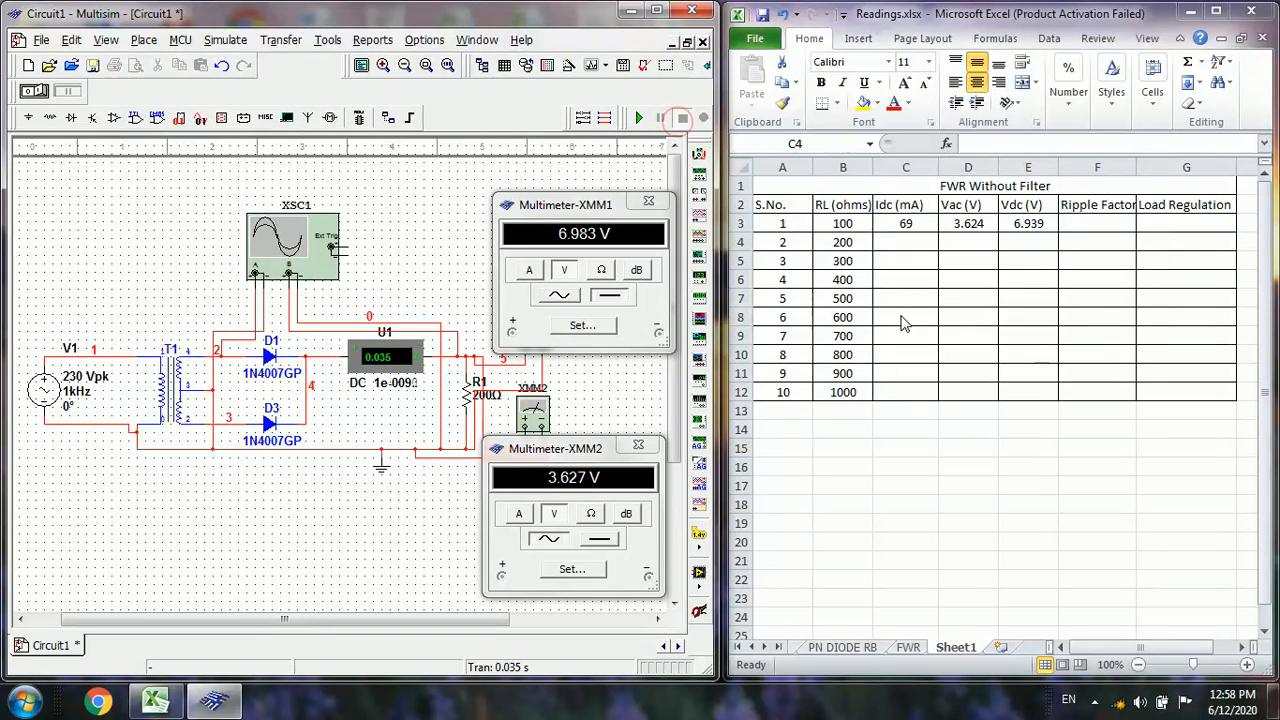
# In the Excel table's 200-ohm row, enter 35 for Idc, 6.983 for Vac and 3.627 for Vdc
pyautogui.click(911, 241)
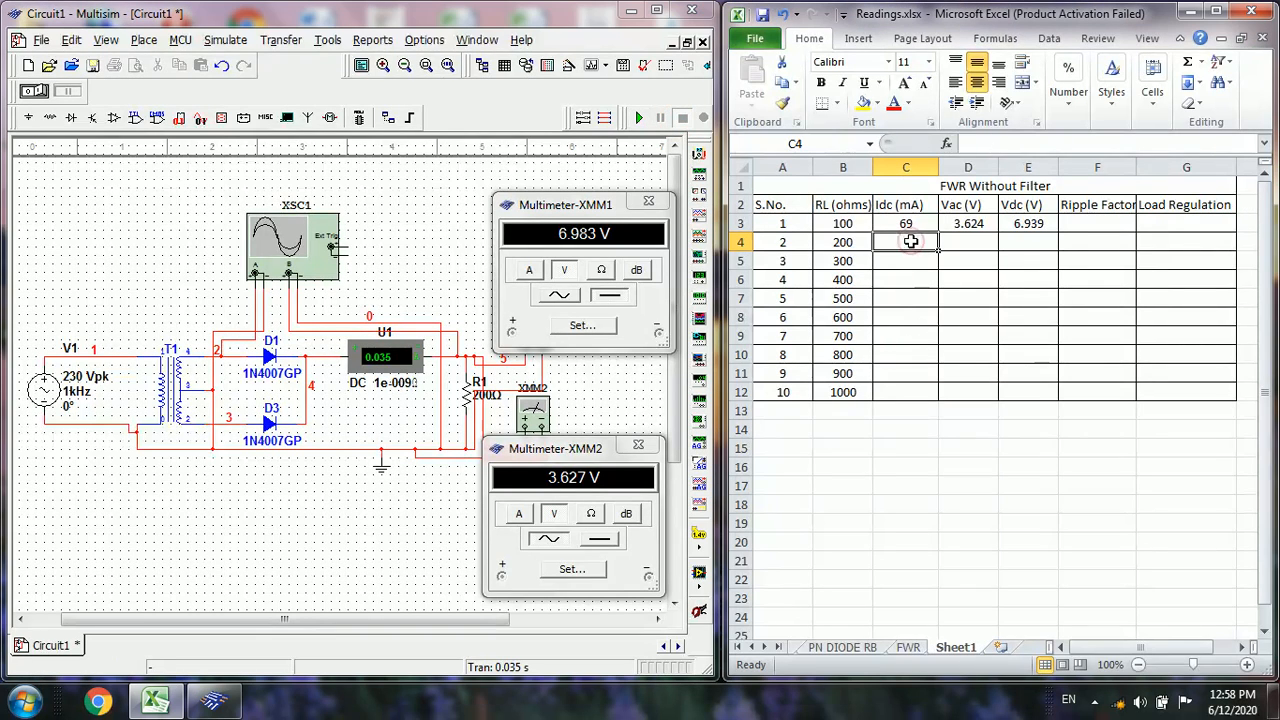
pyautogui.write('35')
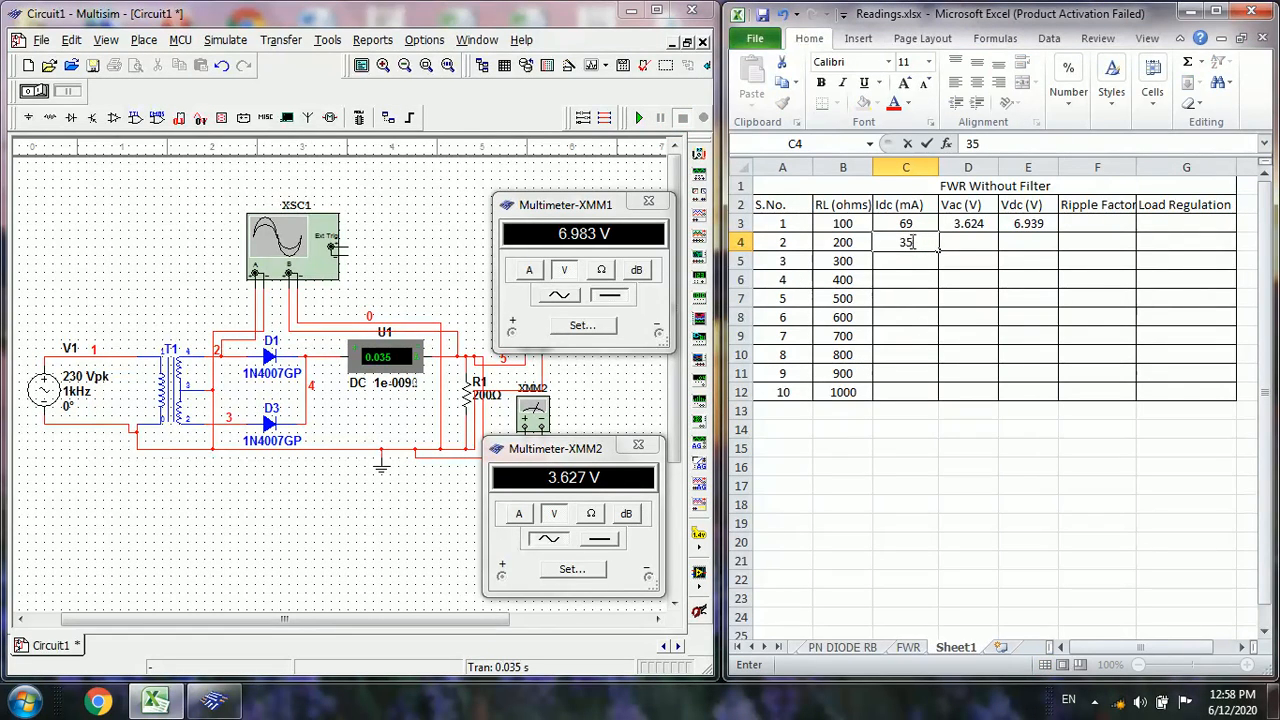
pyautogui.press('Tab')
pyautogui.write('6')
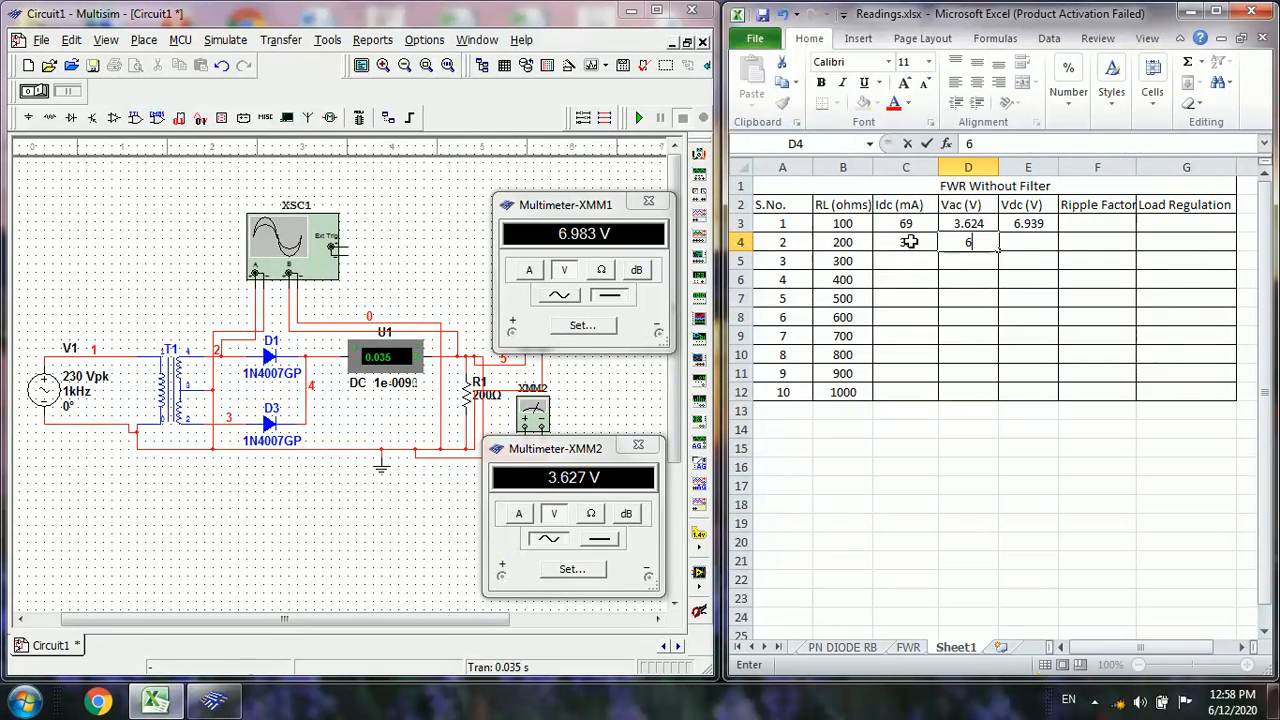
pyautogui.write('.983')
pyautogui.press('Tab')
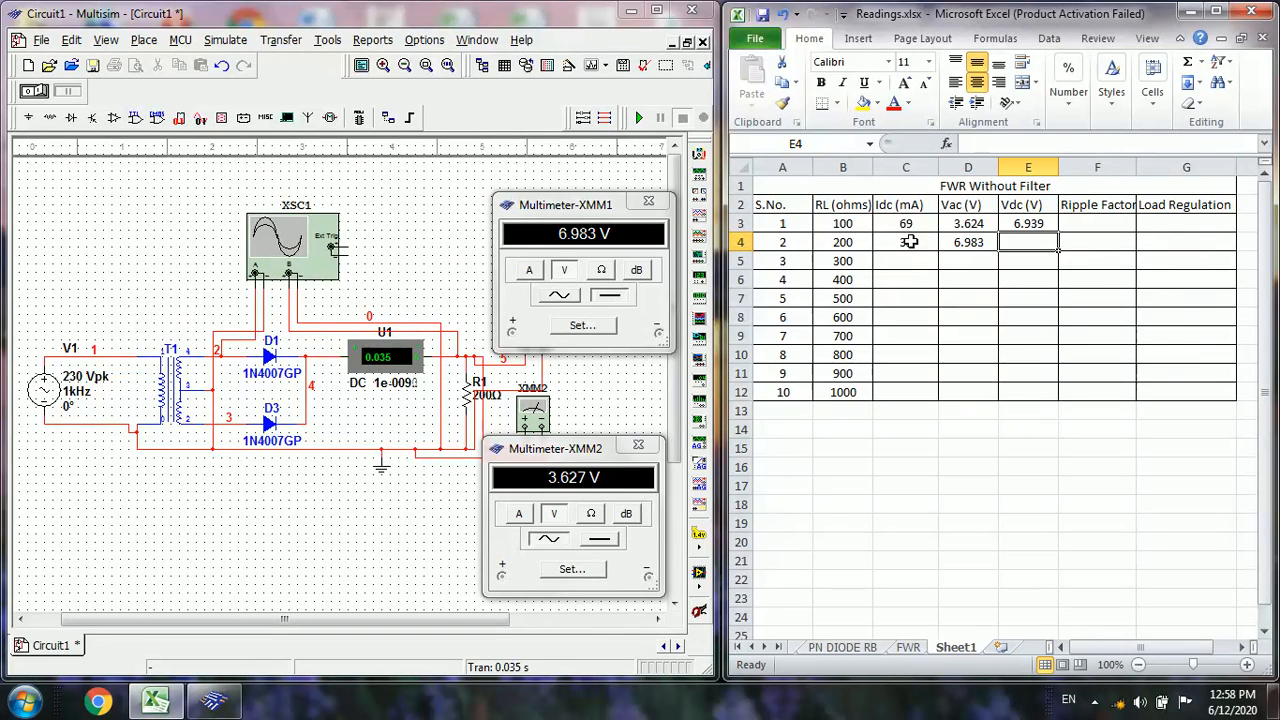
pyautogui.write('3.627')
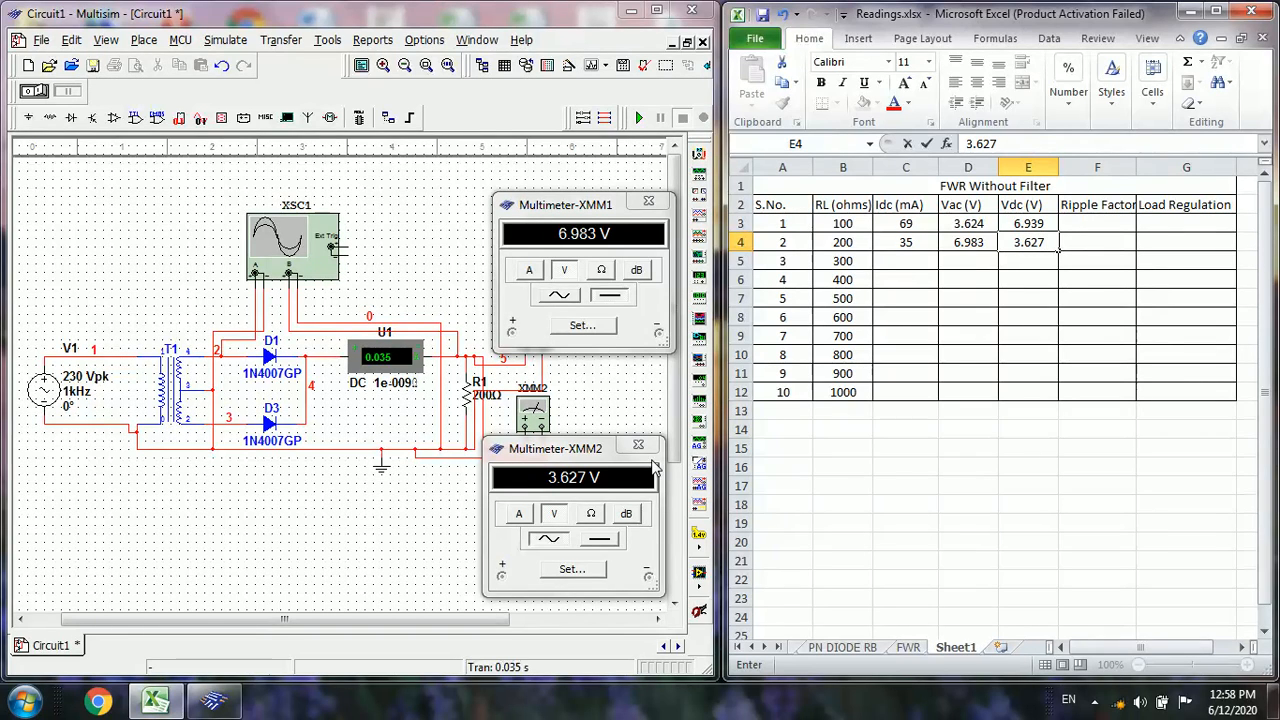
# In Multisim, set load resistor R1 to 300 Ω and run the simulation briefly to refresh the meter readings
pyautogui.doubleClick(476, 398)
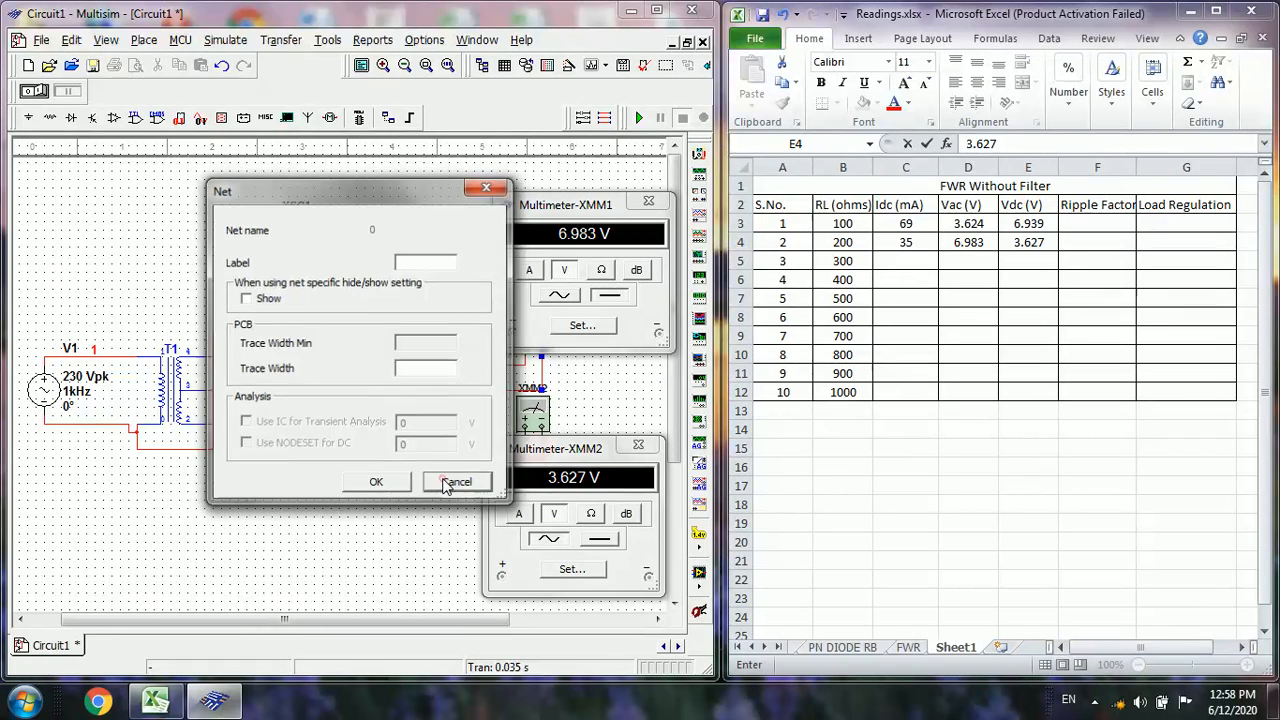
pyautogui.click(457, 482)
pyautogui.doubleClick(465, 395)
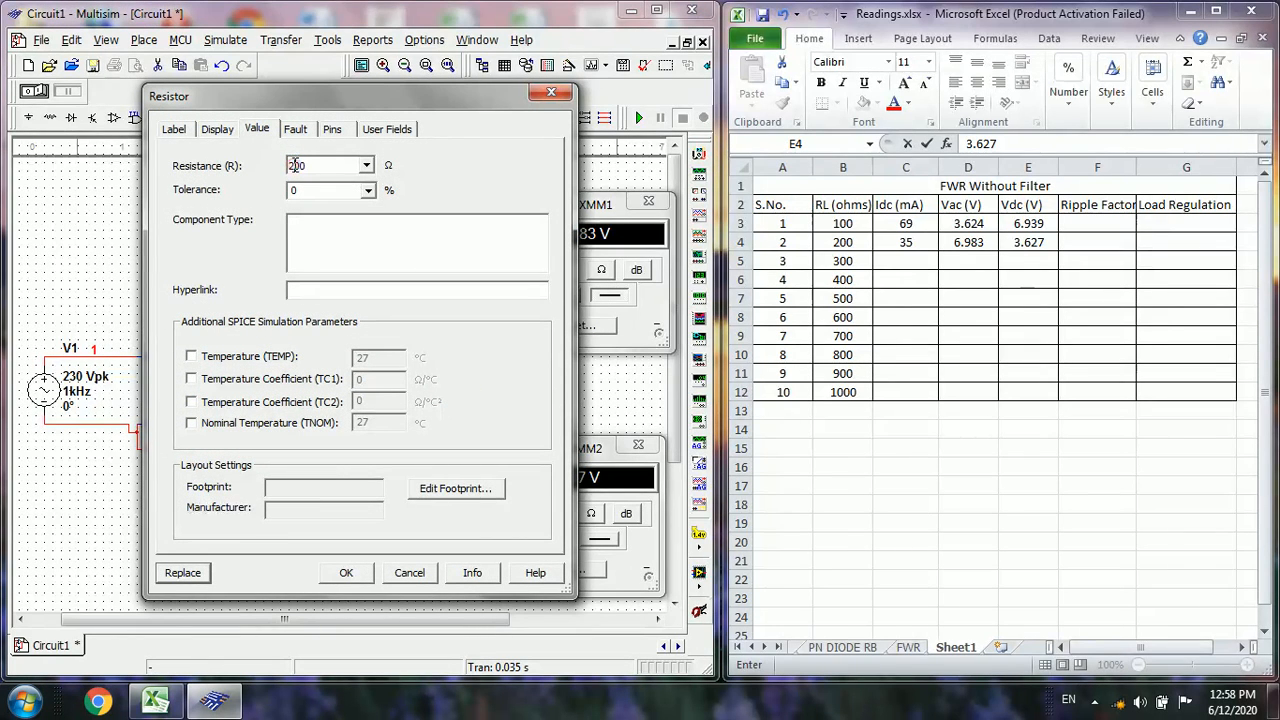
pyautogui.press('BackSpace')
pyautogui.write('3')
pyautogui.click(336, 575)
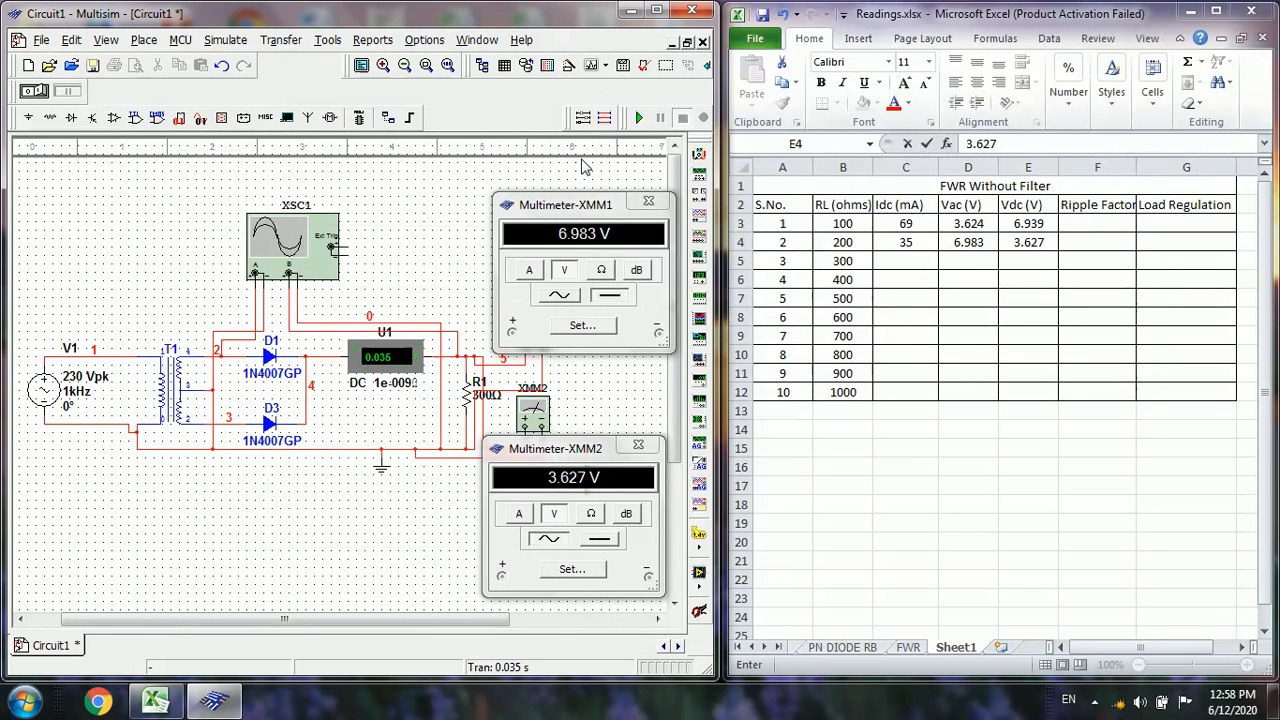
pyautogui.click(640, 118)
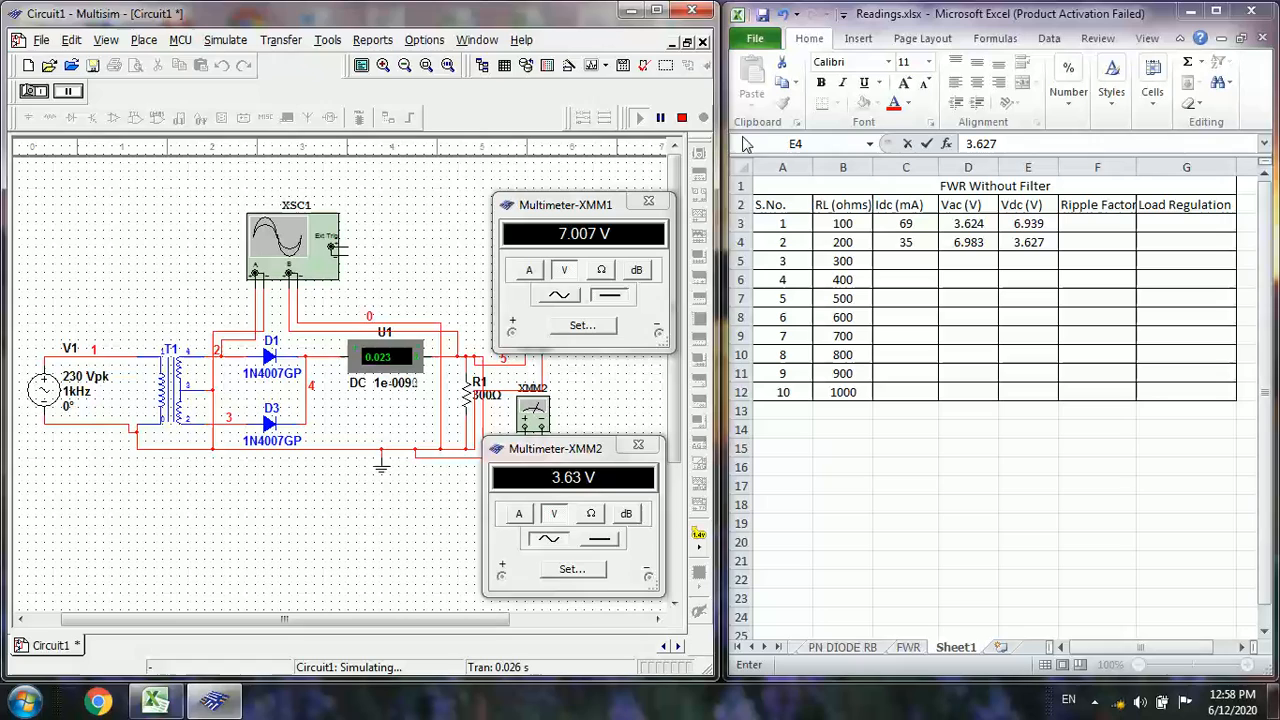
pyautogui.click(682, 118)
# In the Excel table's 300-ohm row, enter 23 for Idc and 3 for Vac
pyautogui.click(910, 260)
pyautogui.write('23')
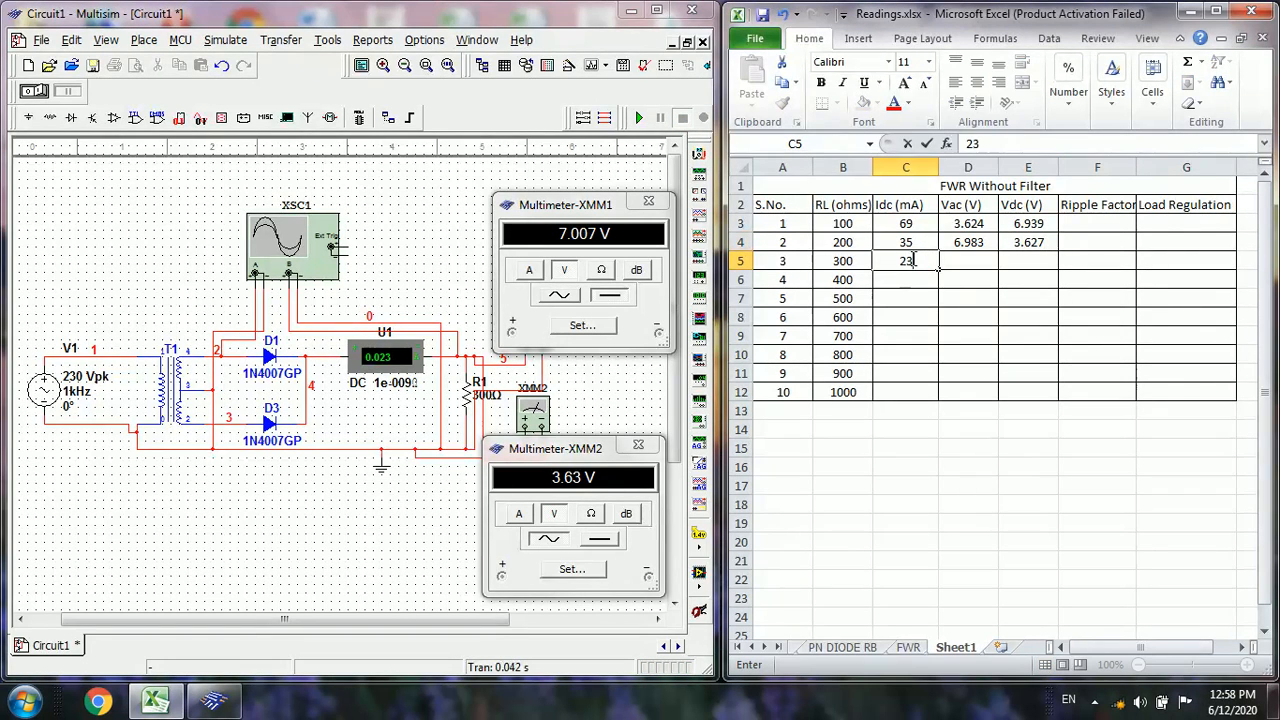
pyautogui.press('Tab')
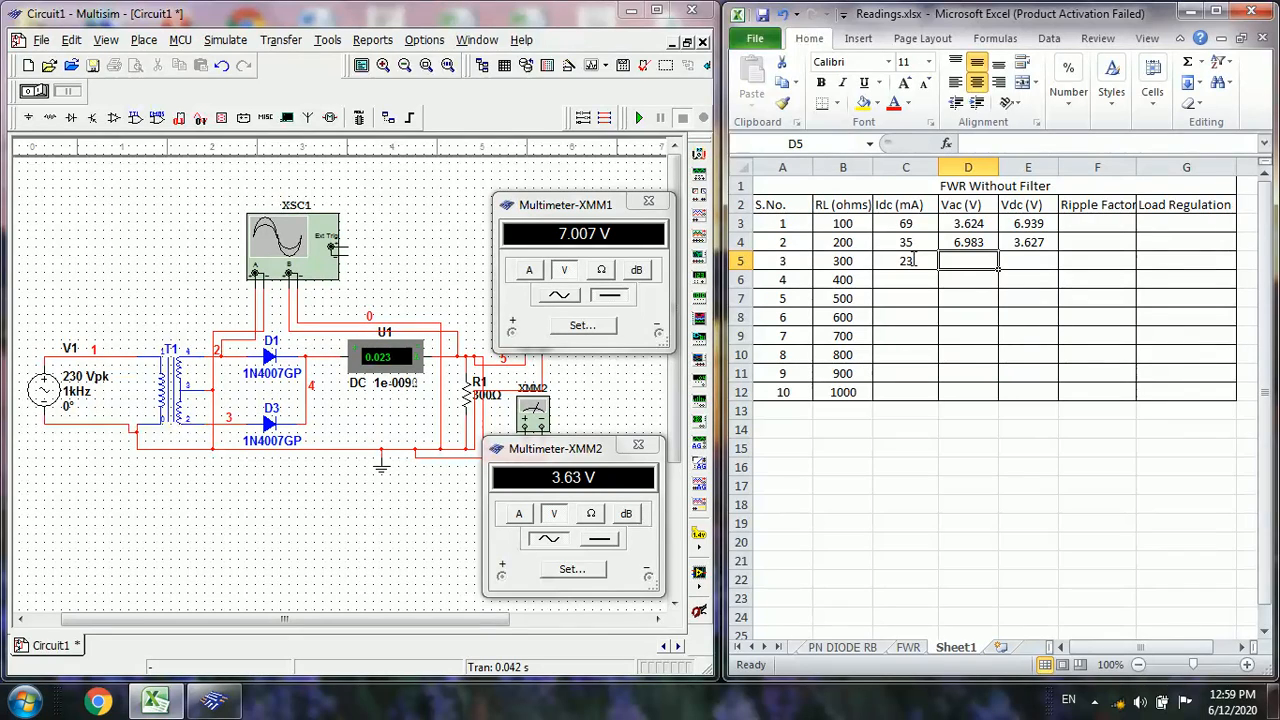
pyautogui.write('3.')
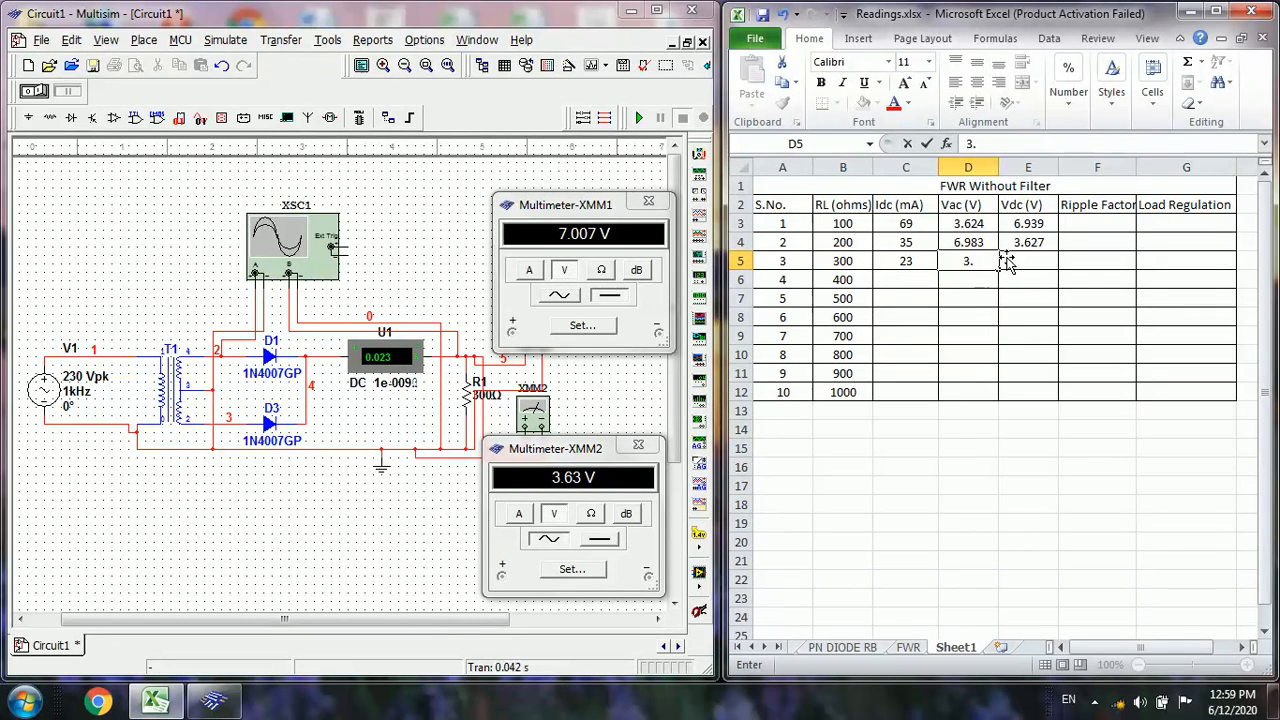
# Swap the two voltages in the 200-ohm row so Vac holds 3.627 and Vdc holds 6.983, using the Ripple Factor cell as temporary storage
pyautogui.click(972, 243)
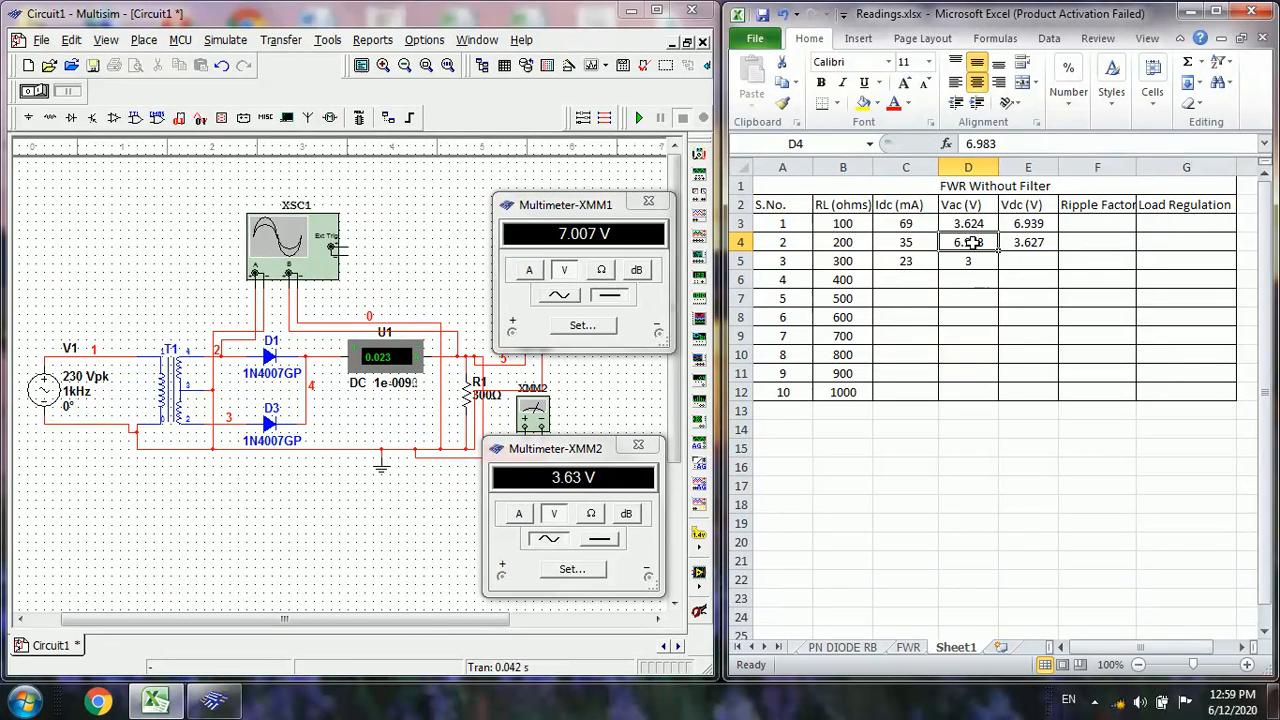
pyautogui.hotkey('ctrl', 'c')
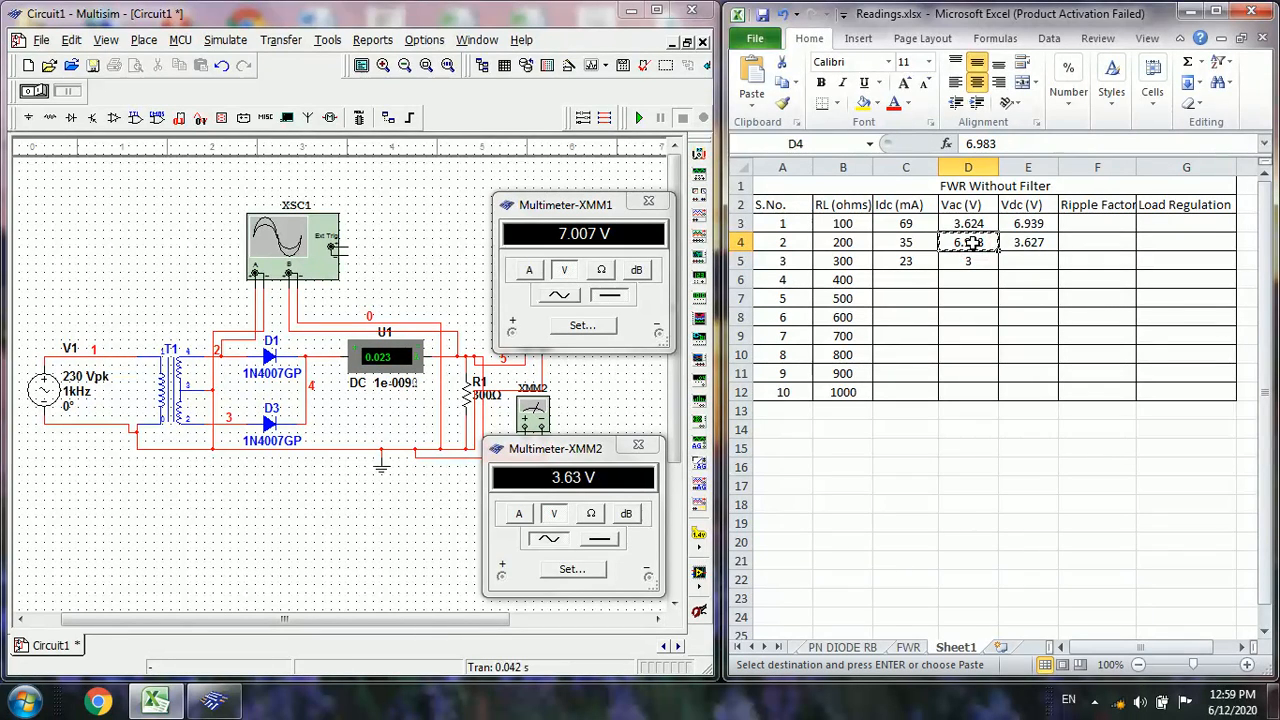
pyautogui.click(1079, 242)
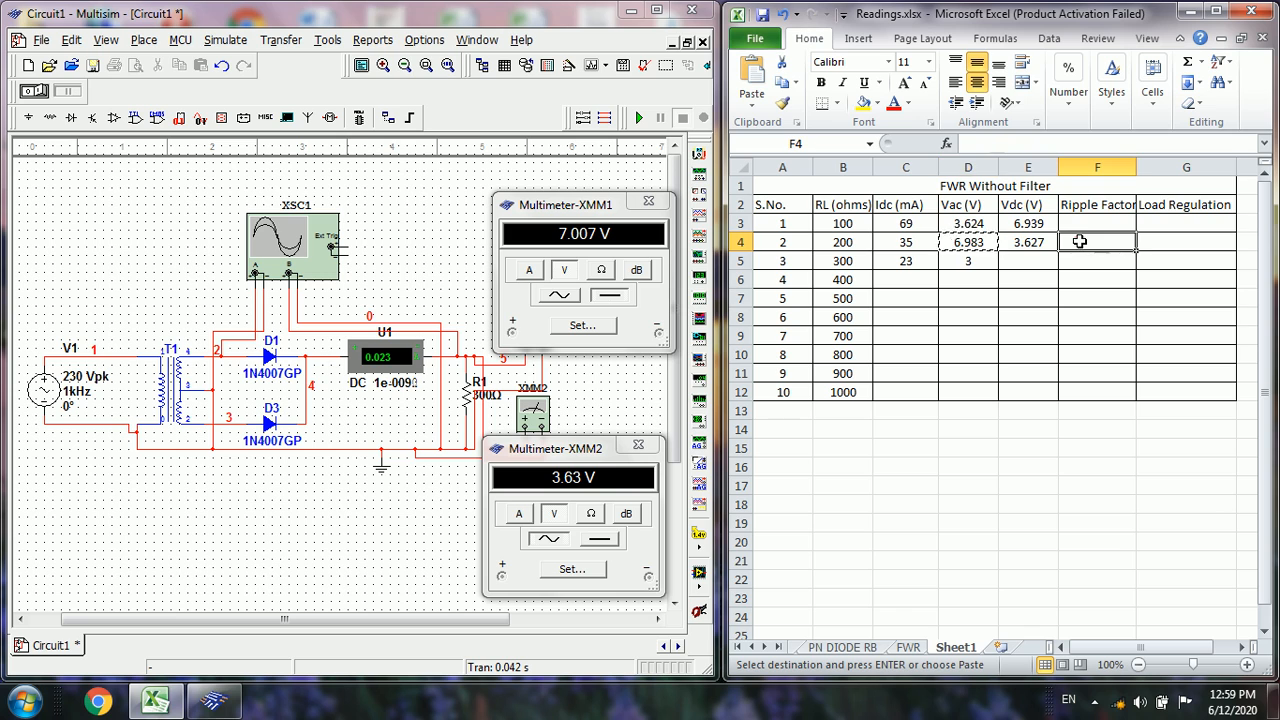
pyautogui.hotkey('ctrl', 'v')
pyautogui.click(1030, 242)
pyautogui.hotkey('ctrl', 'x')
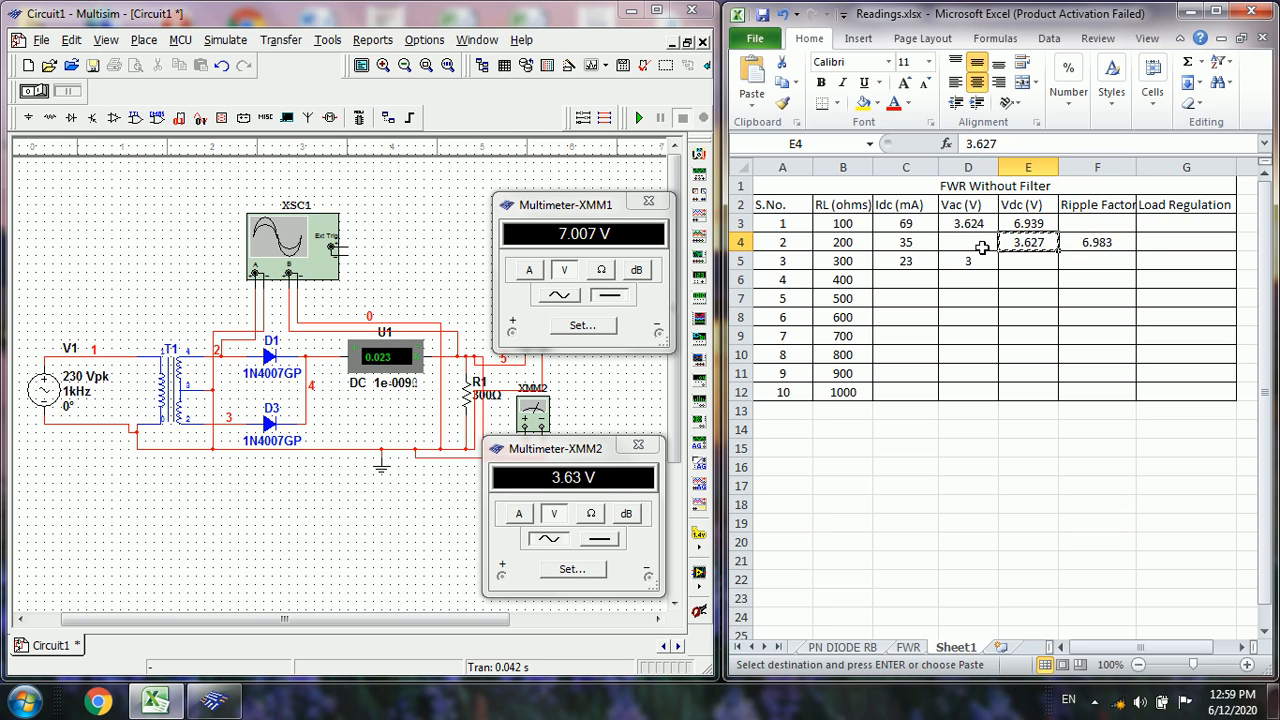
pyautogui.click(981, 244)
pyautogui.hotkey('ctrl', 'v')
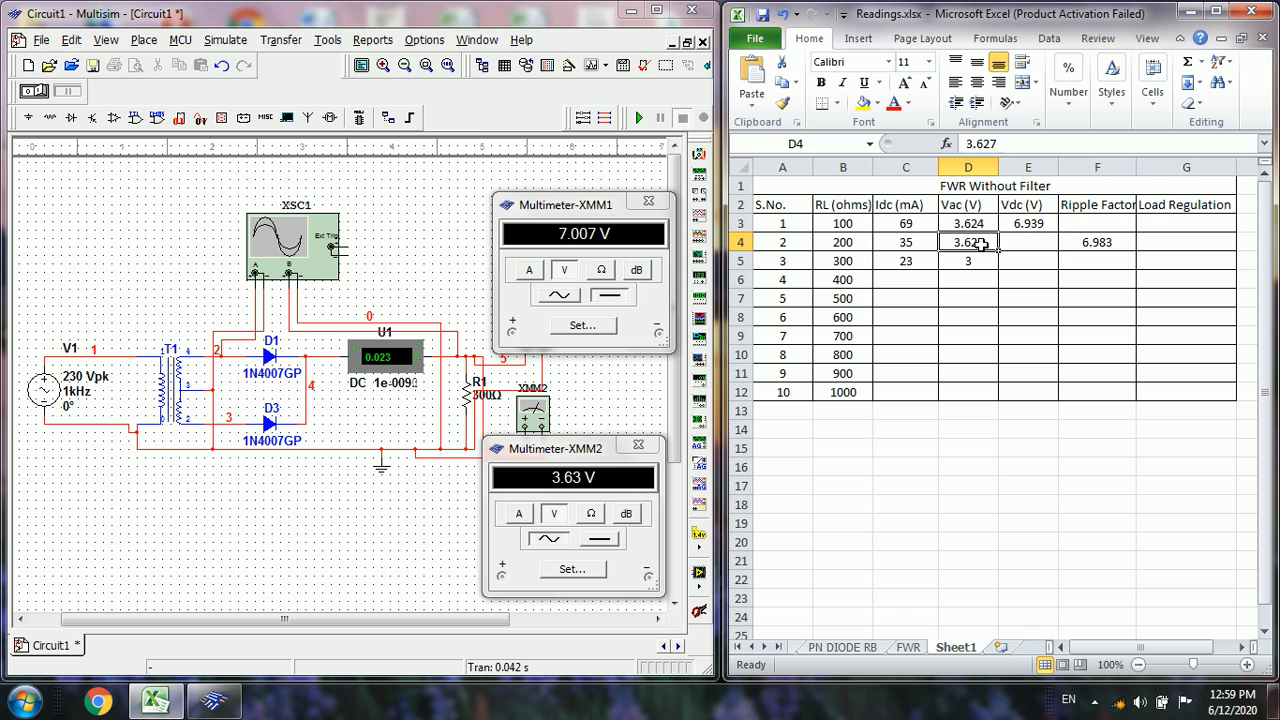
pyautogui.click(1085, 242)
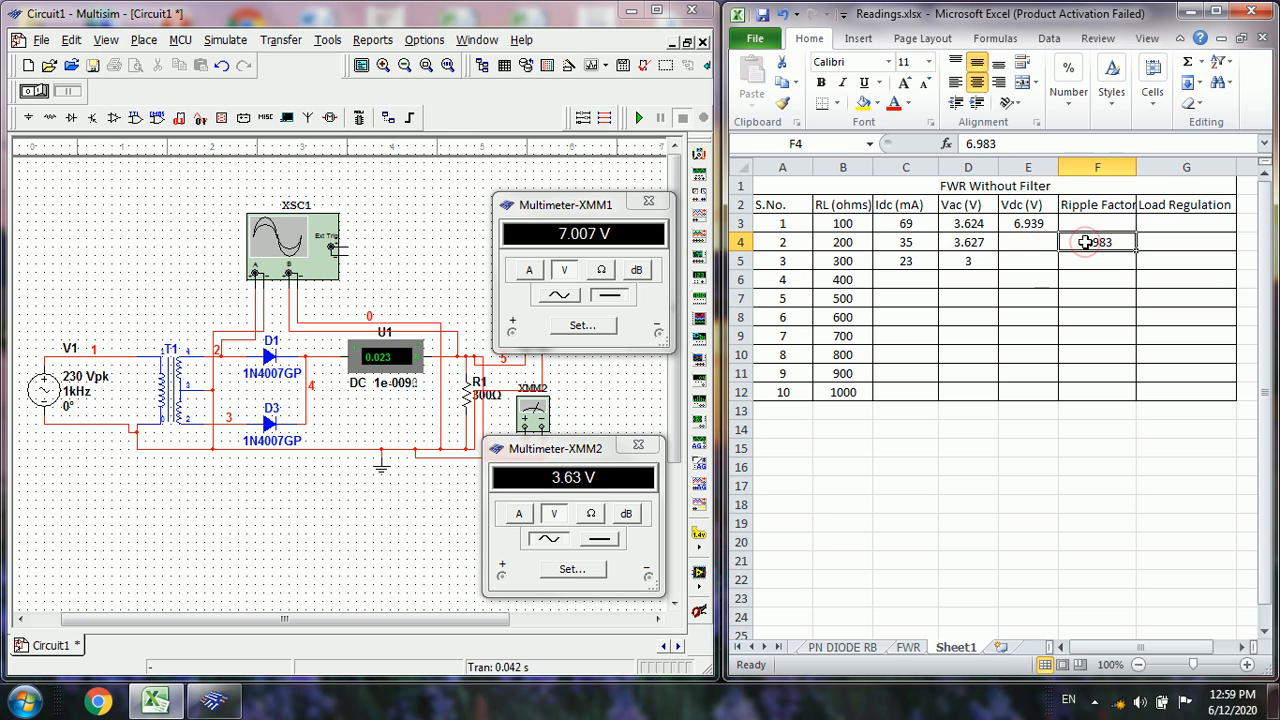
pyautogui.hotkey('ctrl', 'x')
pyautogui.click(1037, 243)
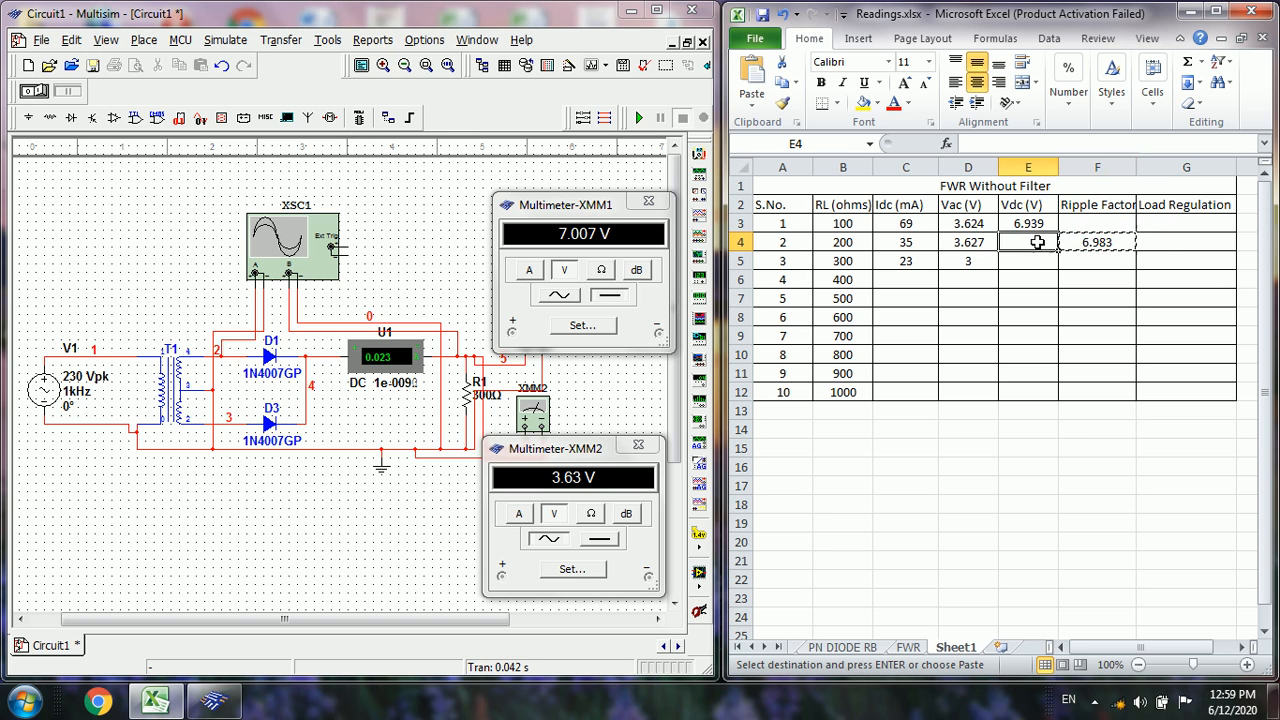
pyautogui.hotkey('ctrl', 'v')
# In the 300-ohm row, set Vac to 3.63 and Vdc to 7.007
pyautogui.click(972, 262)
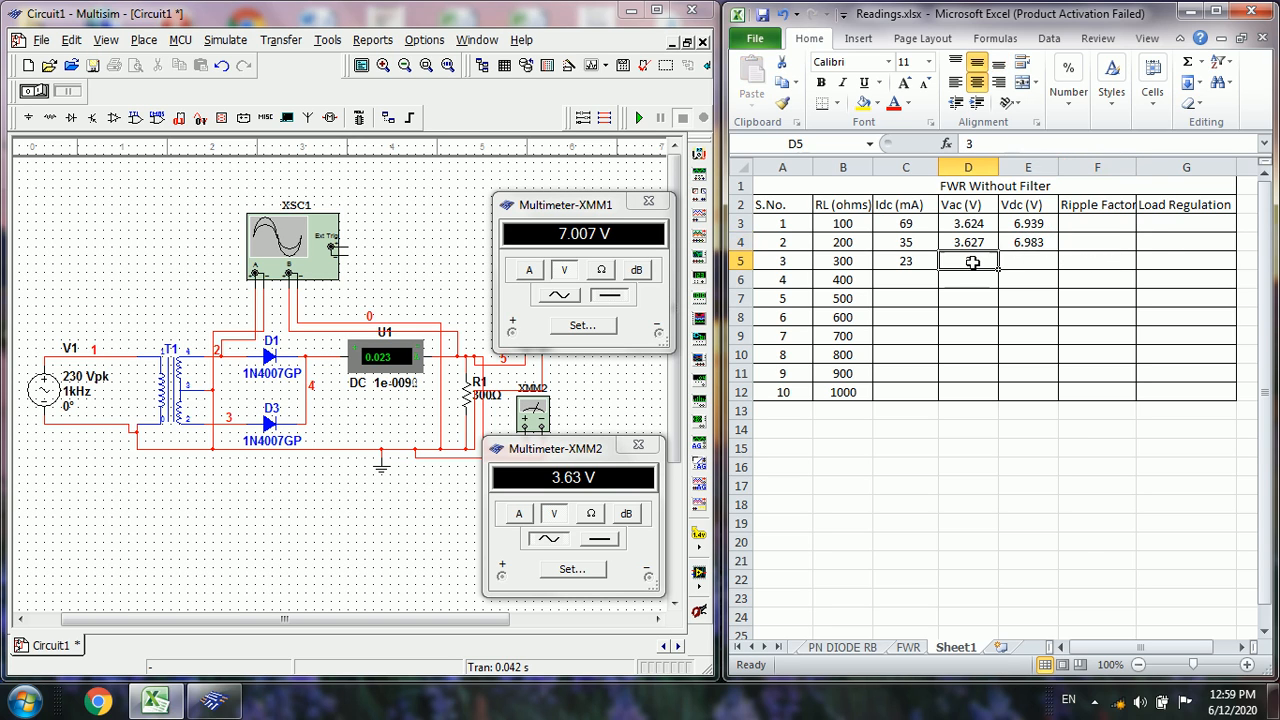
pyautogui.write('3.')
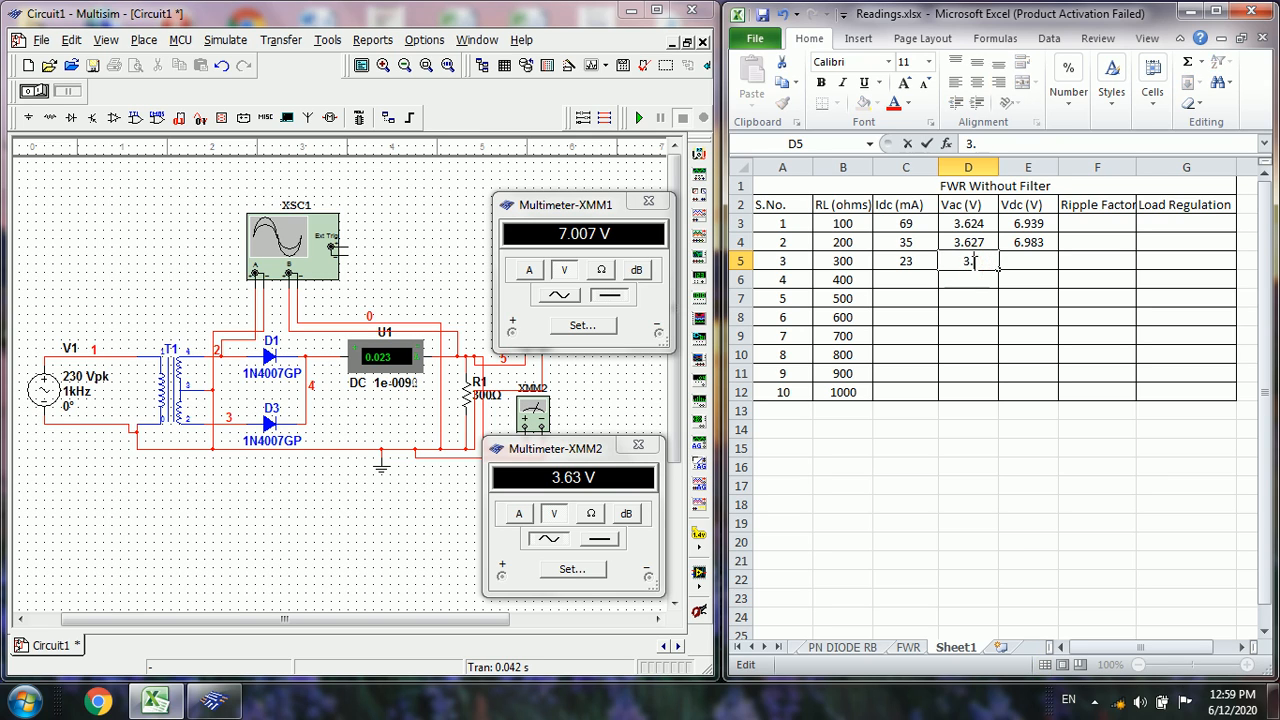
pyautogui.write('63')
pyautogui.press('Tab')
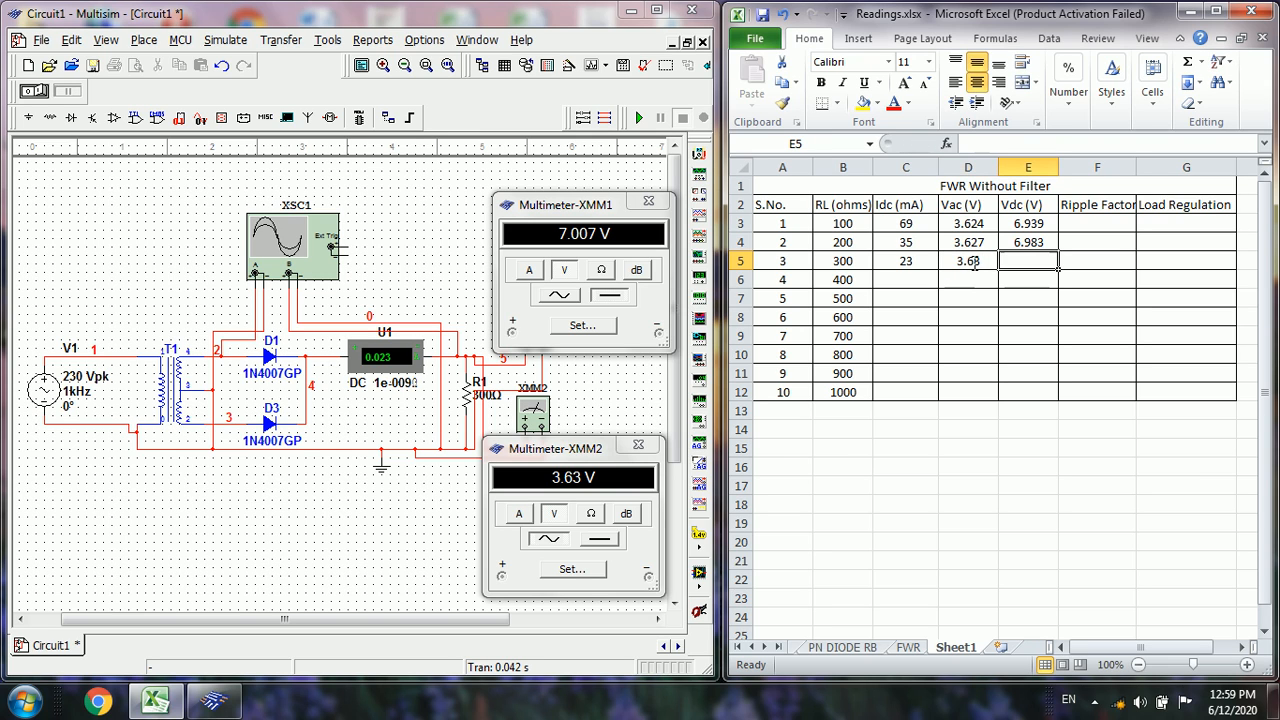
pyautogui.write('3.007')
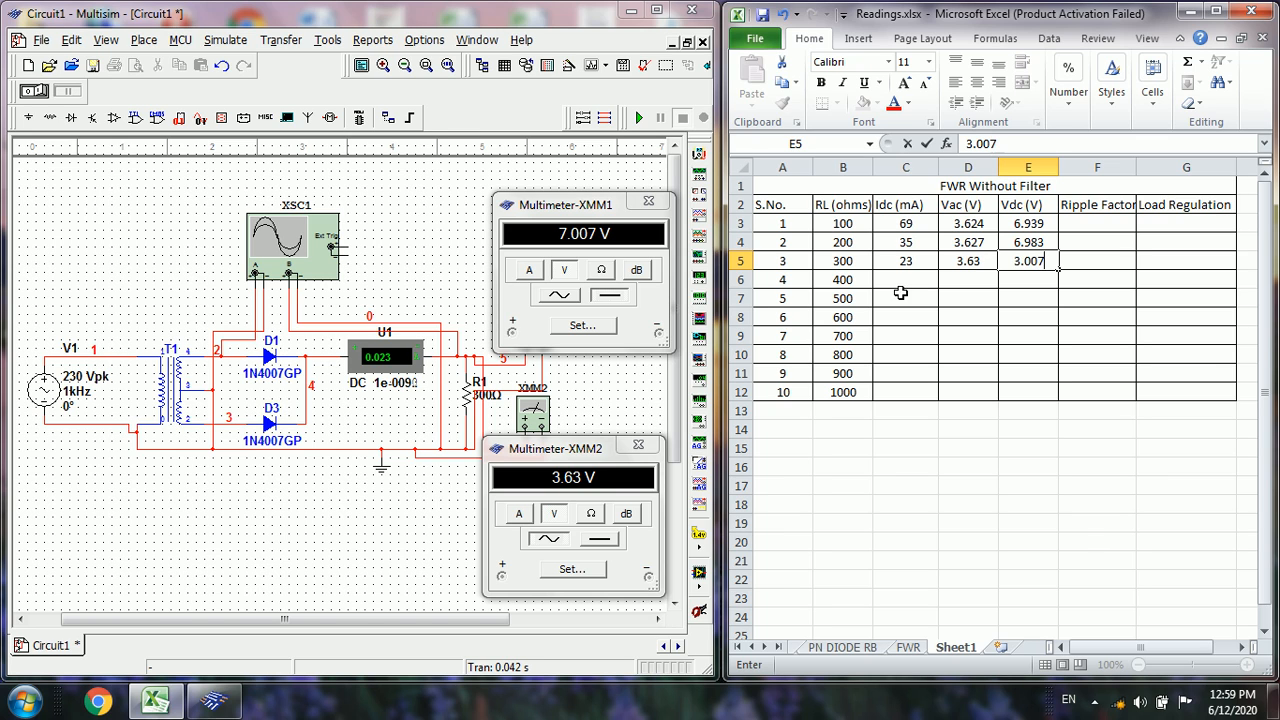
pyautogui.click(1015, 260)
pyautogui.press('Delete')
pyautogui.write('7')
# In Multisim, change load resistor R1 to 400 Ω and run the simulation briefly to refresh the meter readings
pyautogui.doubleClick(468, 398)
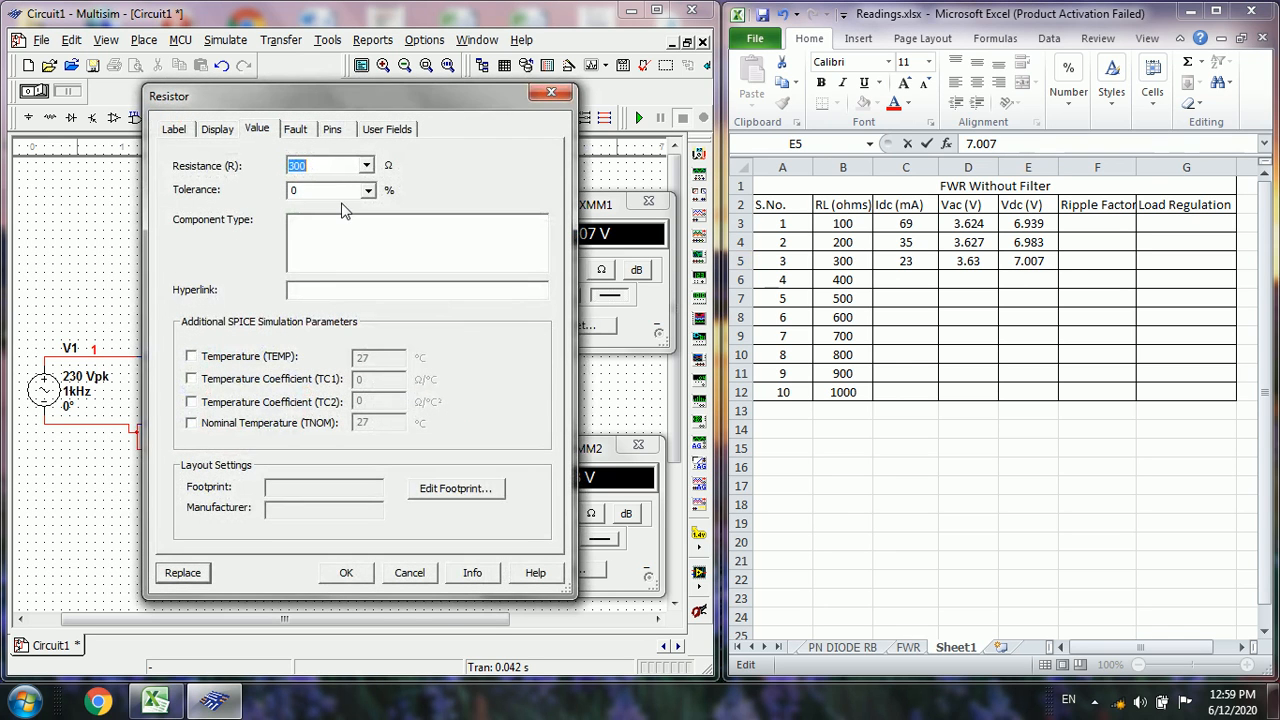
pyautogui.write('400')
pyautogui.click(346, 572)
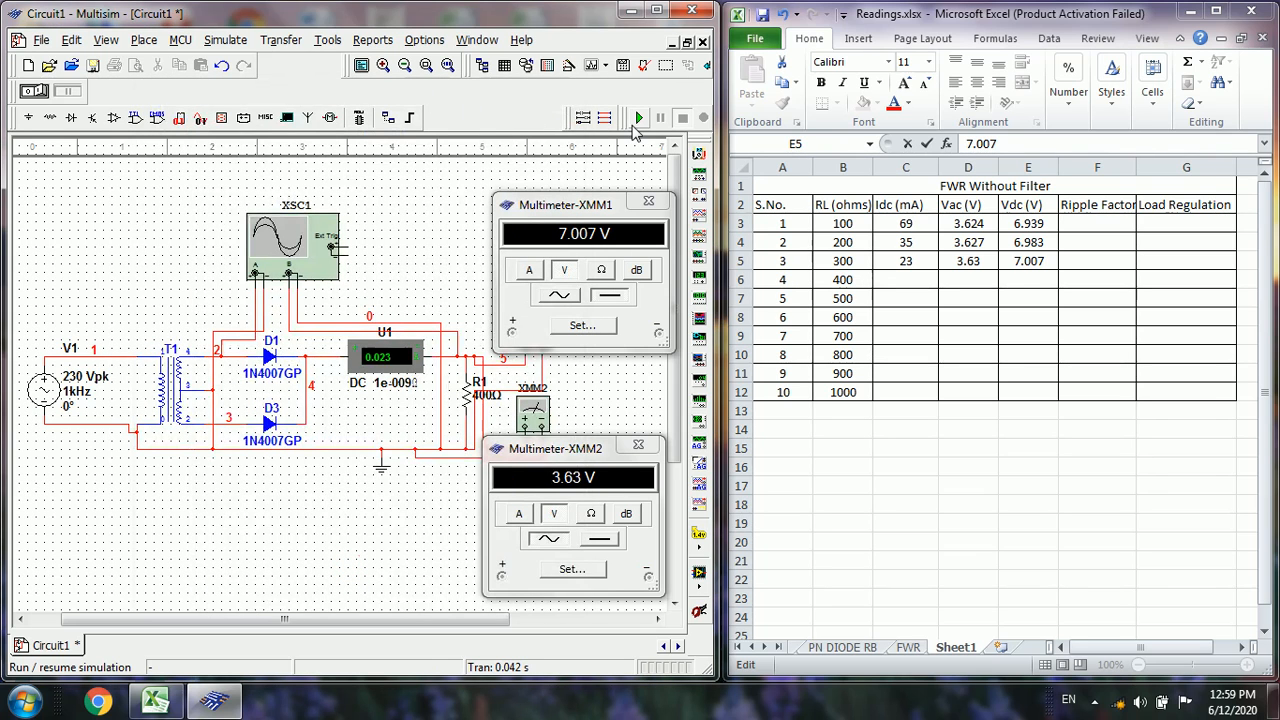
pyautogui.click(639, 118)
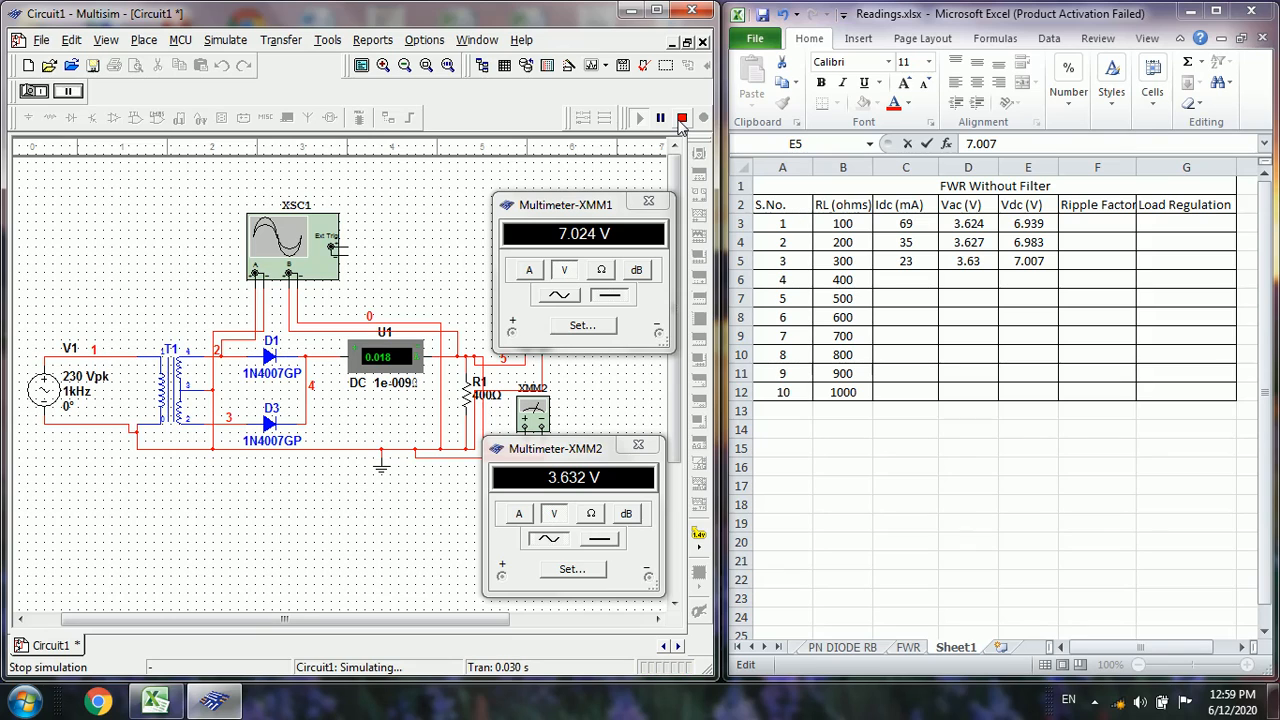
pyautogui.click(681, 118)
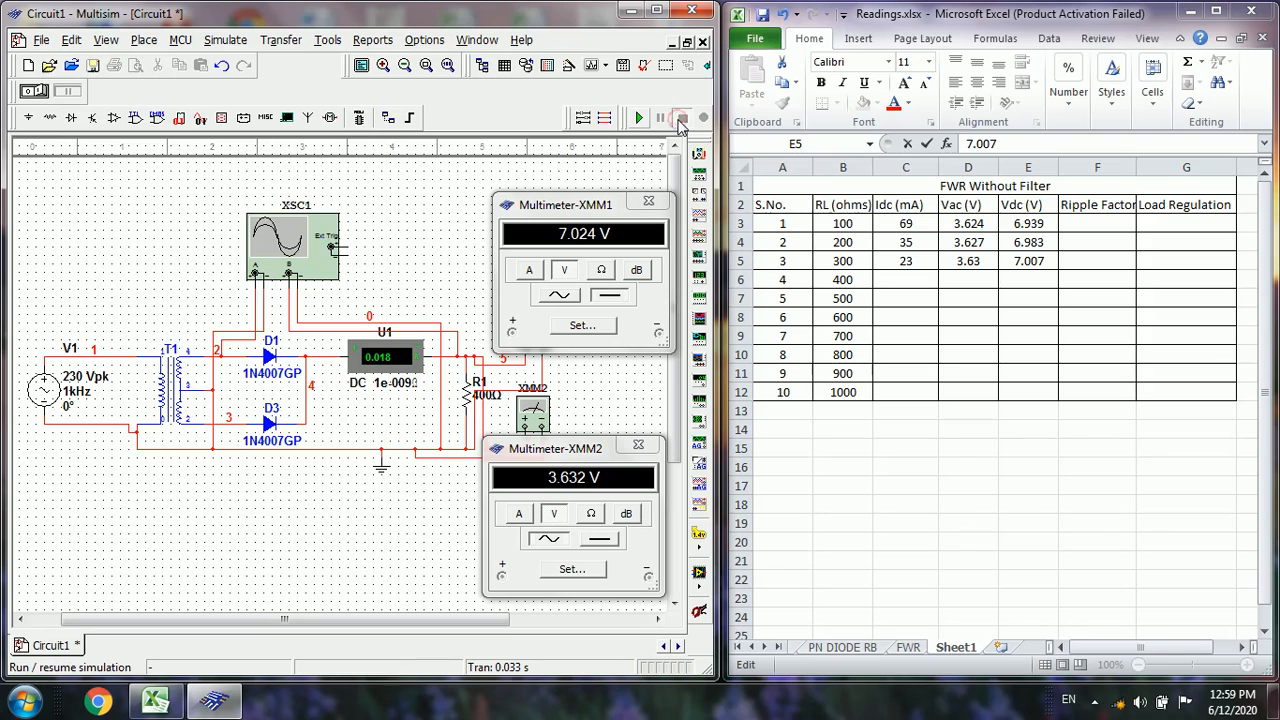
# In the Excel table's 400-ohm row, enter 18 for Idc, 3.632 for Vac and 7.024 for Vdc
pyautogui.click(892, 277)
pyautogui.click(892, 277)
pyautogui.write('18')
pyautogui.press('Tab')
pyautogui.write('3')
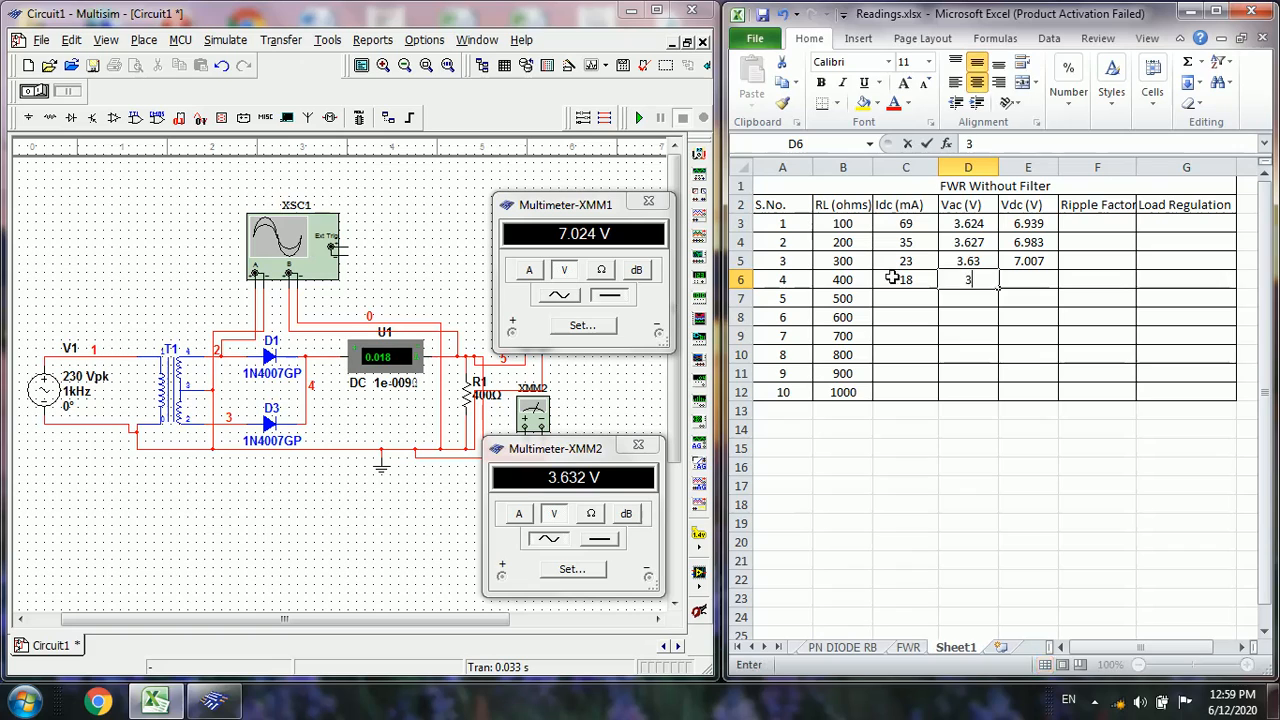
pyautogui.write('.632')
pyautogui.press('Tab')
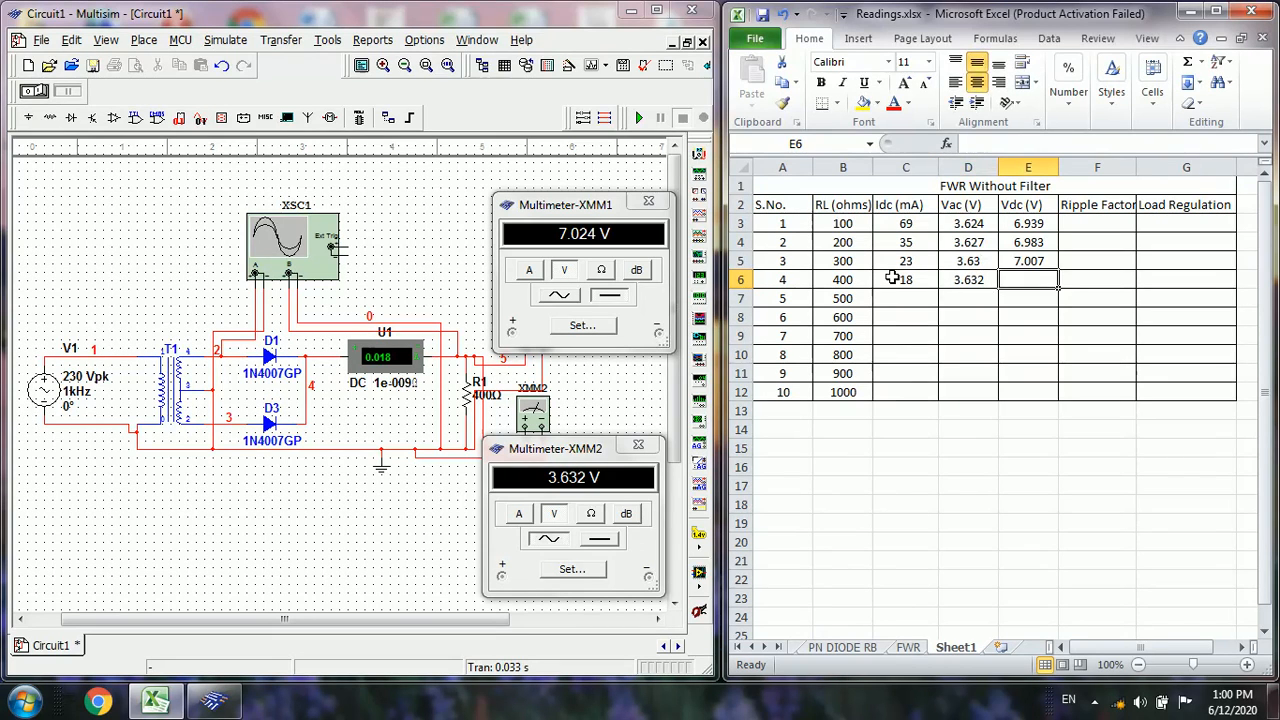
pyautogui.write('7.024')
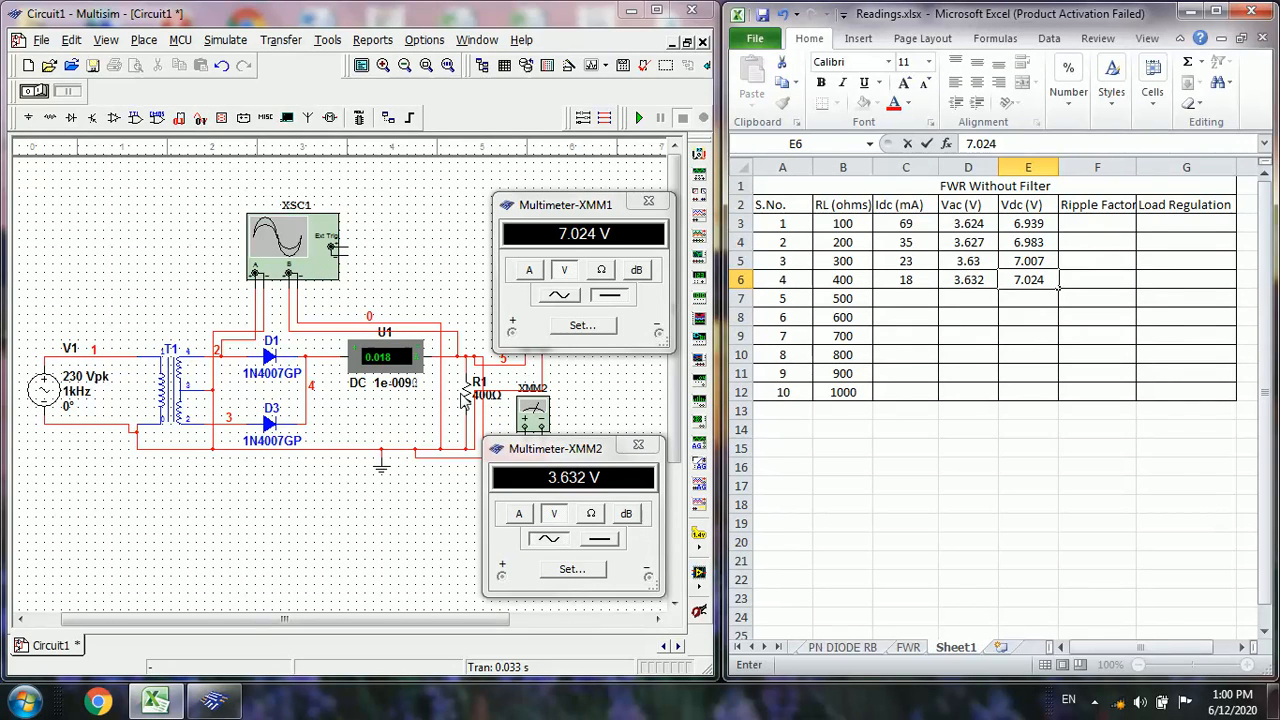
# In Multisim, set load resistor R1 to 500 Ω, then run and stop the simulation to update the meters
pyautogui.doubleClick(462, 398)
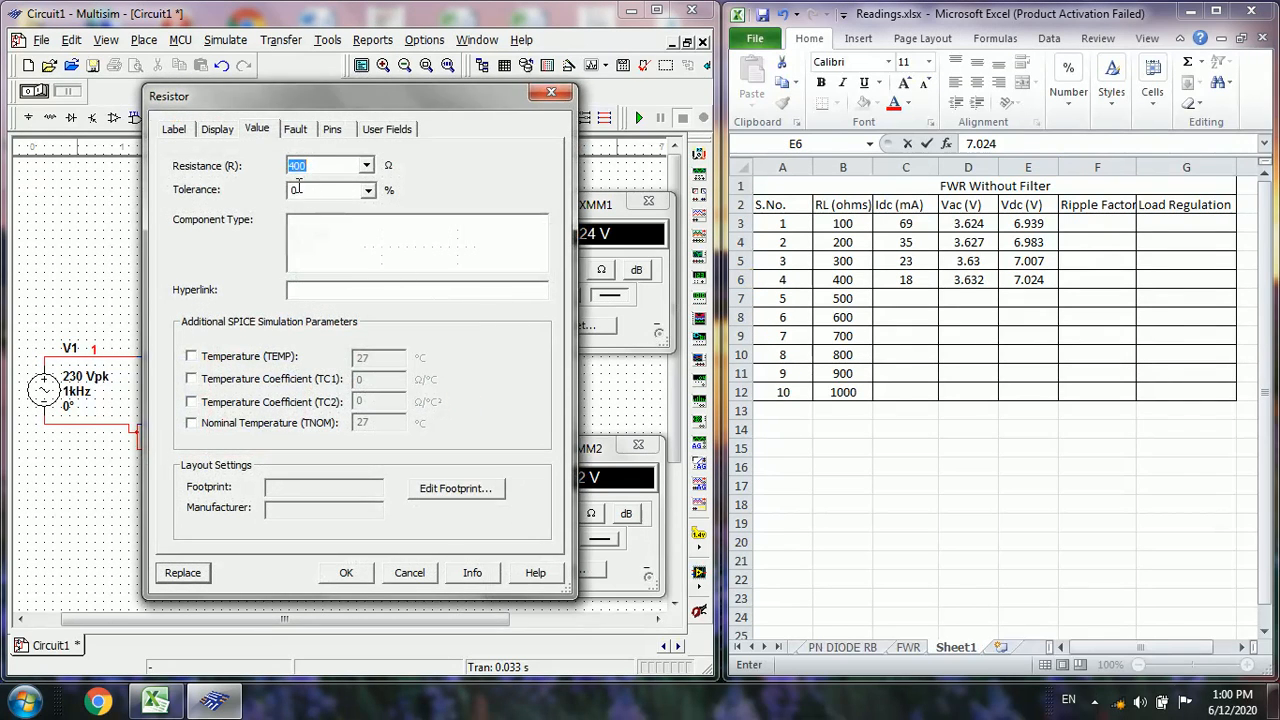
pyautogui.press('BackSpace')
pyautogui.write('5')
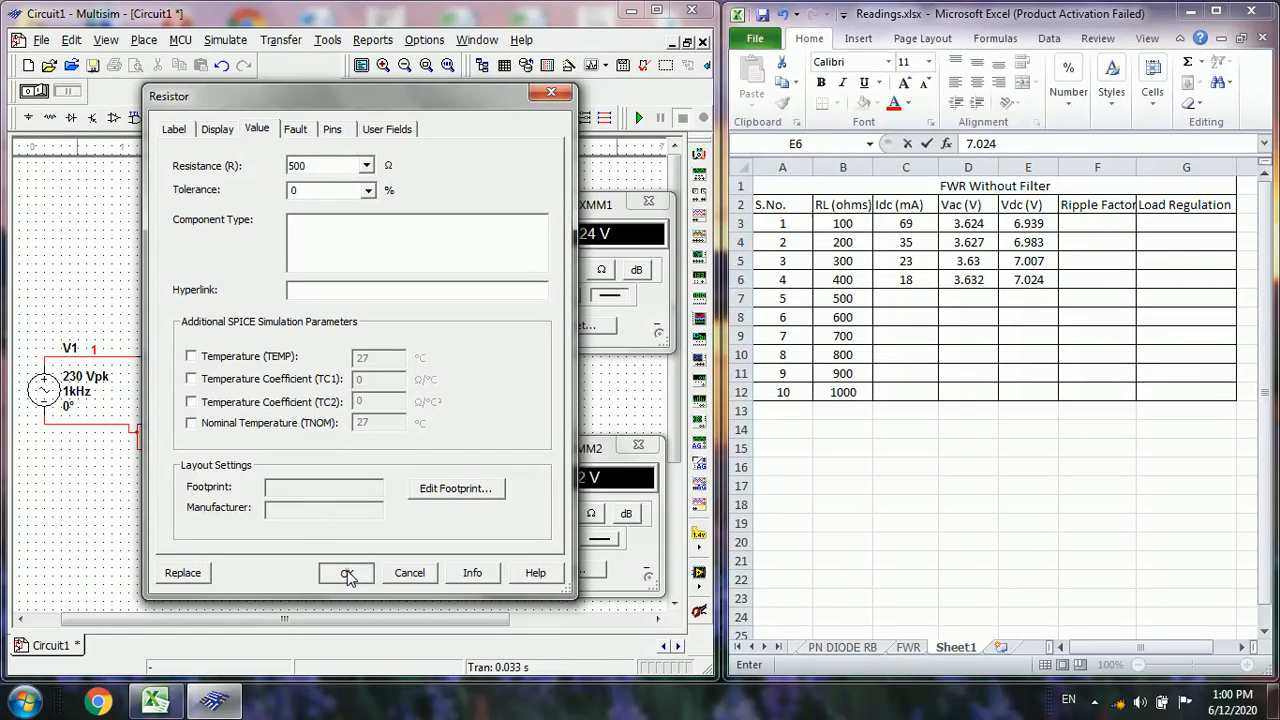
pyautogui.click(346, 572)
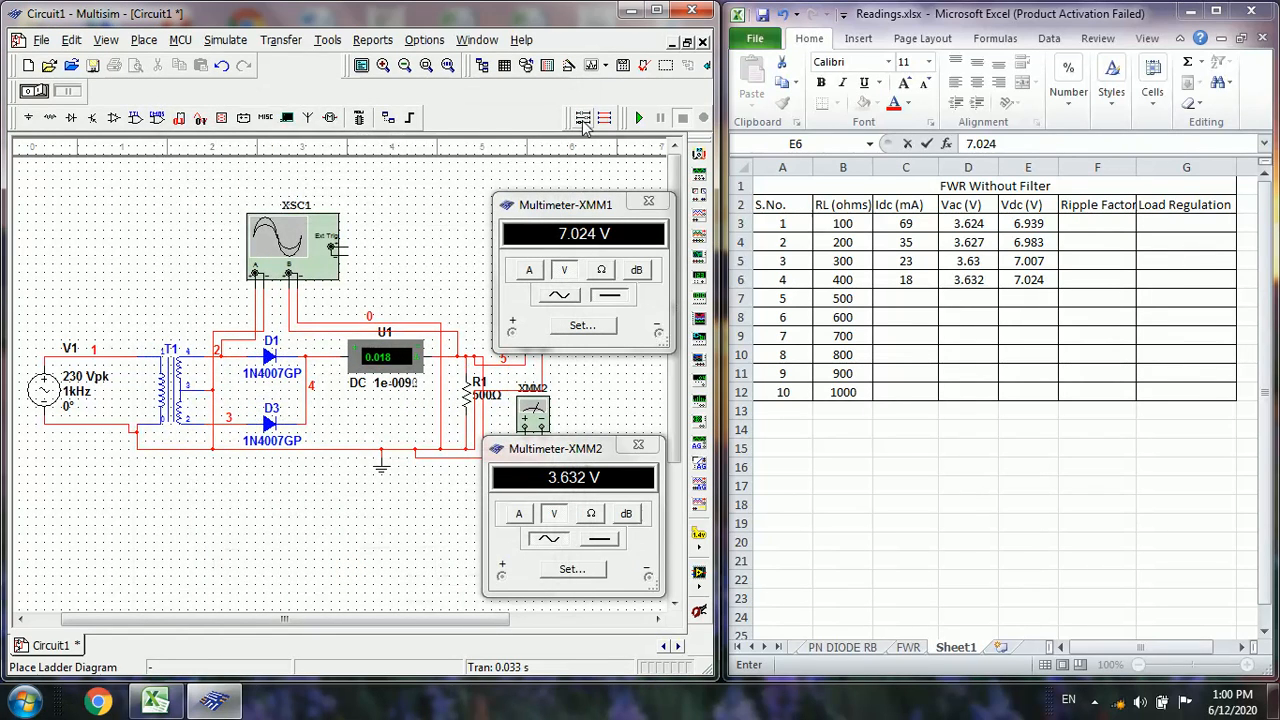
pyautogui.click(636, 118)
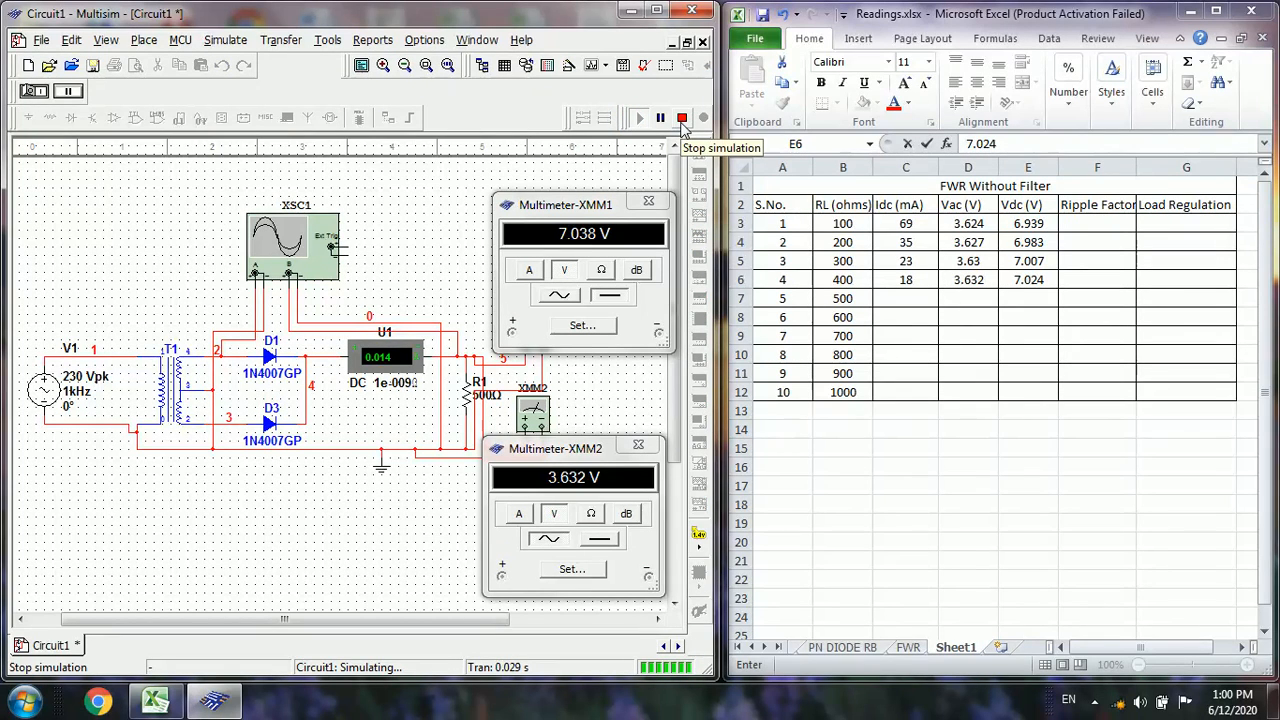
pyautogui.click(681, 119)
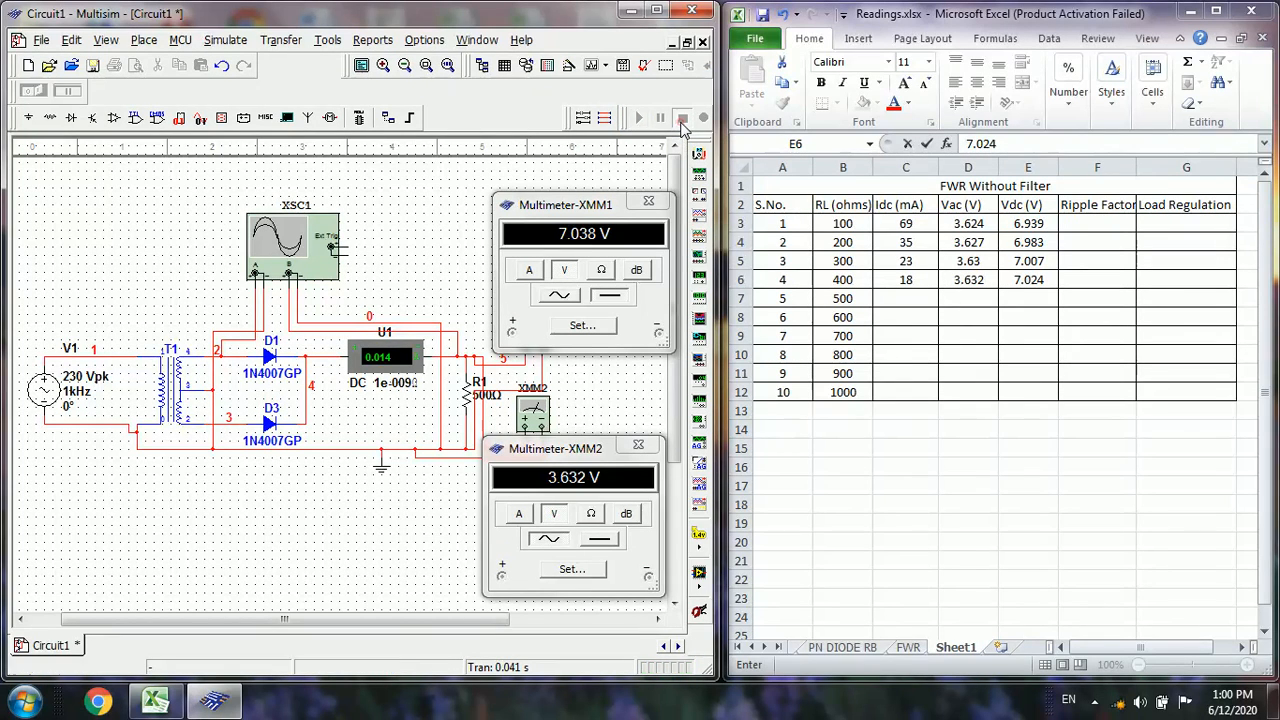
# In the Excel table's 500-ohm row, enter 14 for Idc, 3.632 for Vac and 7.038 for Vdc
pyautogui.click(903, 301)
pyautogui.click(903, 301)
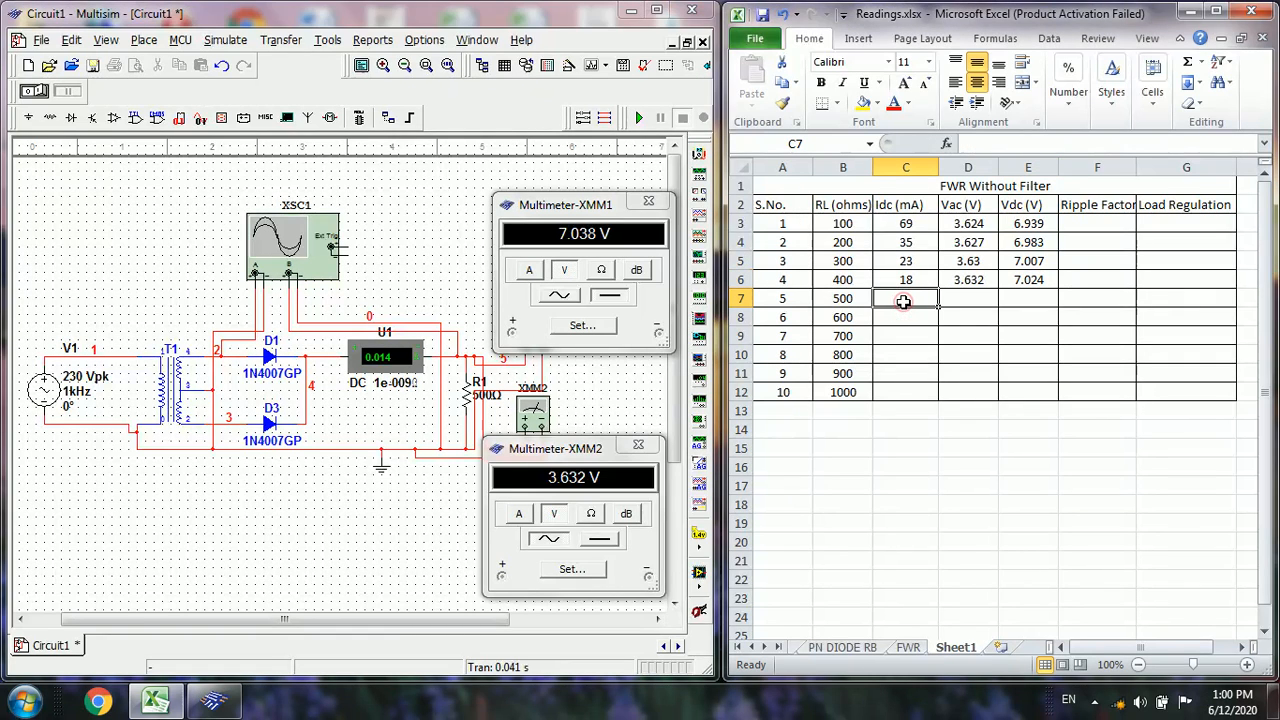
pyautogui.write('14')
pyautogui.press('Tab')
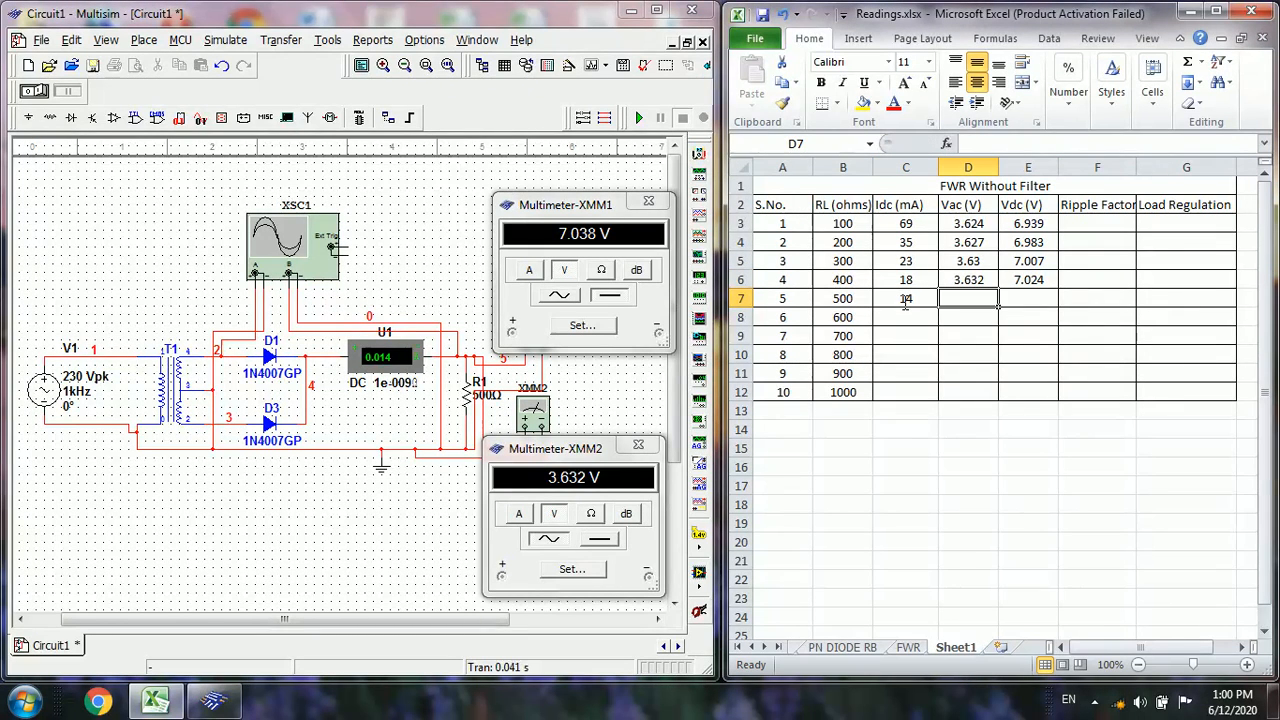
pyautogui.write('3.')
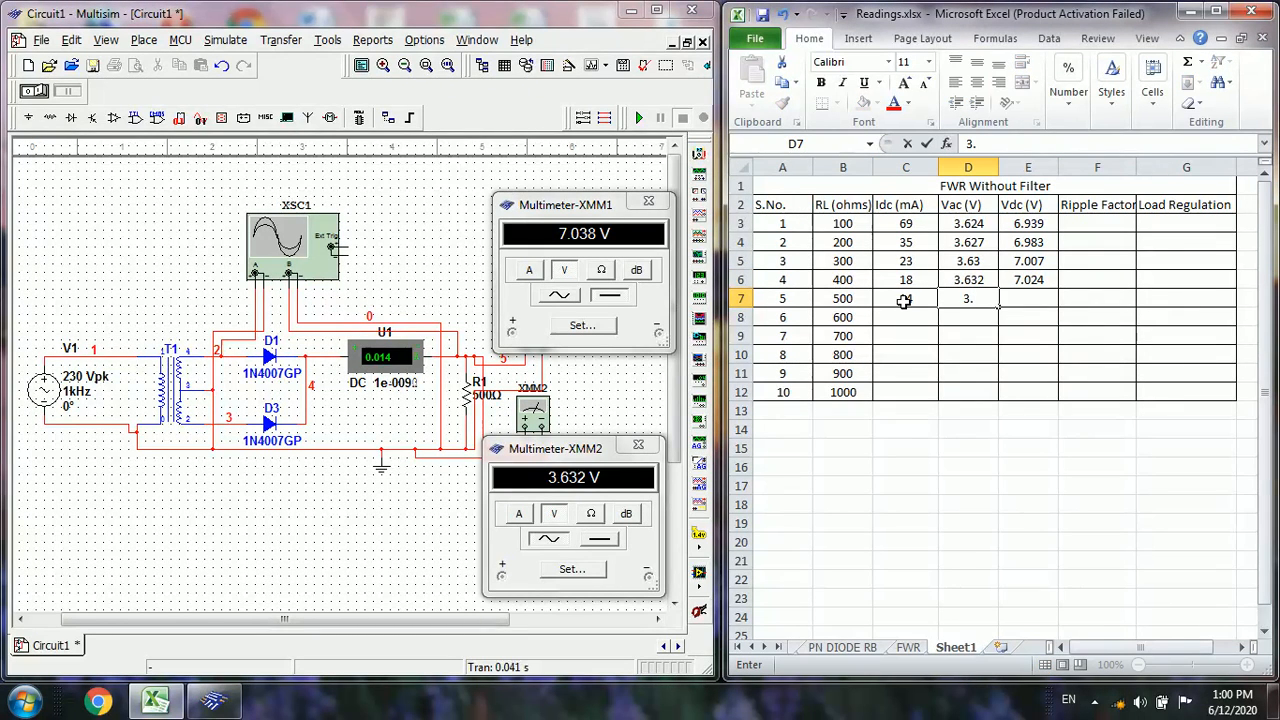
pyautogui.write('632')
pyautogui.press('Tab')
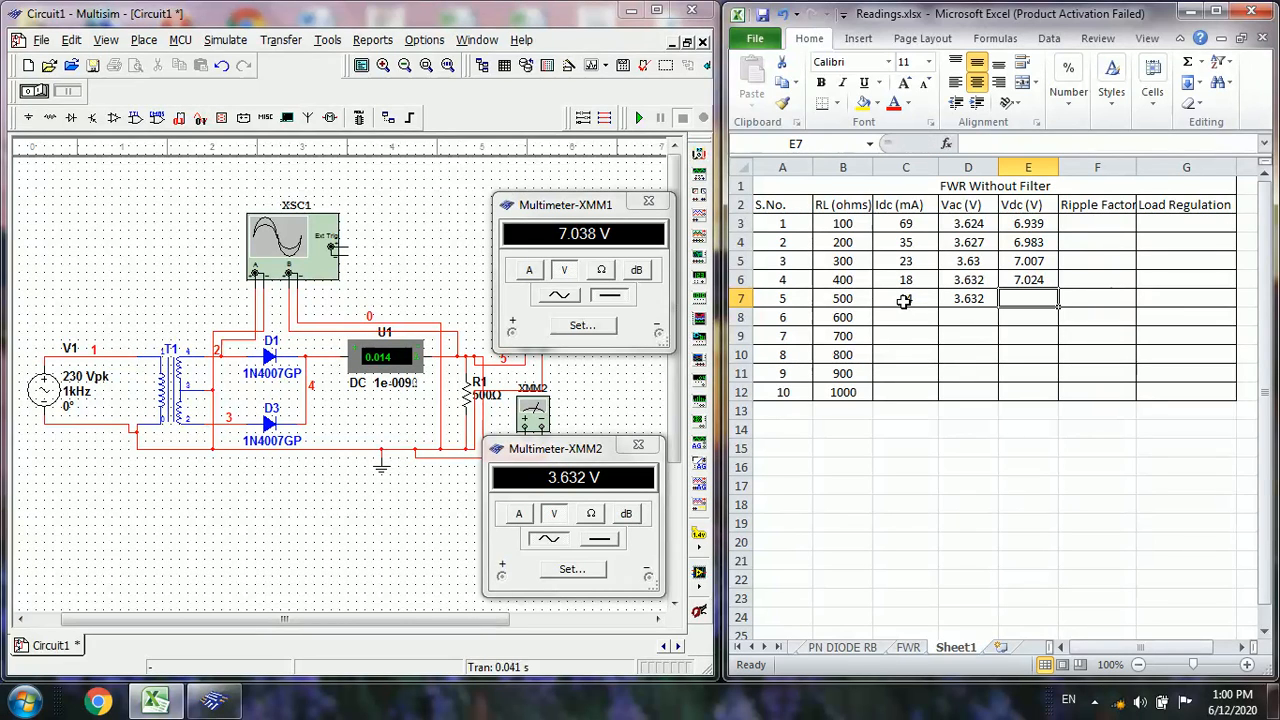
pyautogui.write('7.038')
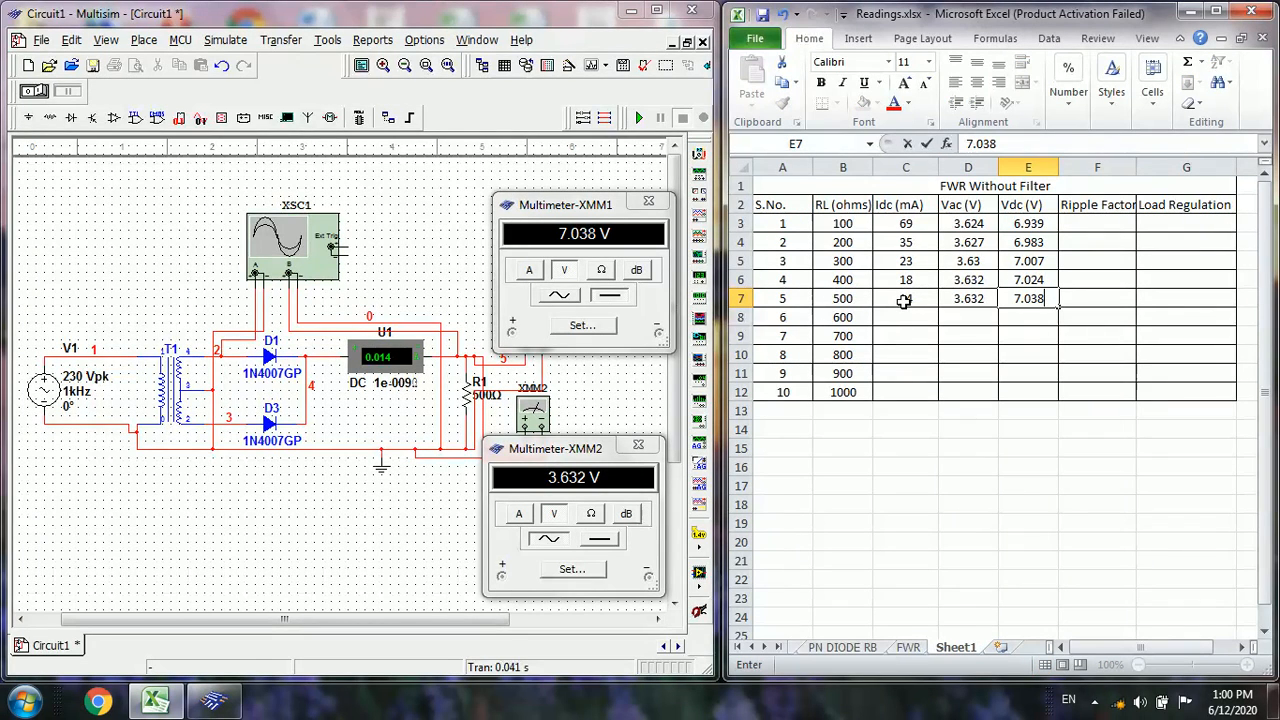
# In Multisim, set load resistor R1 to 600 Ω, then run and stop the simulation to update the meters
pyautogui.doubleClick(470, 400)
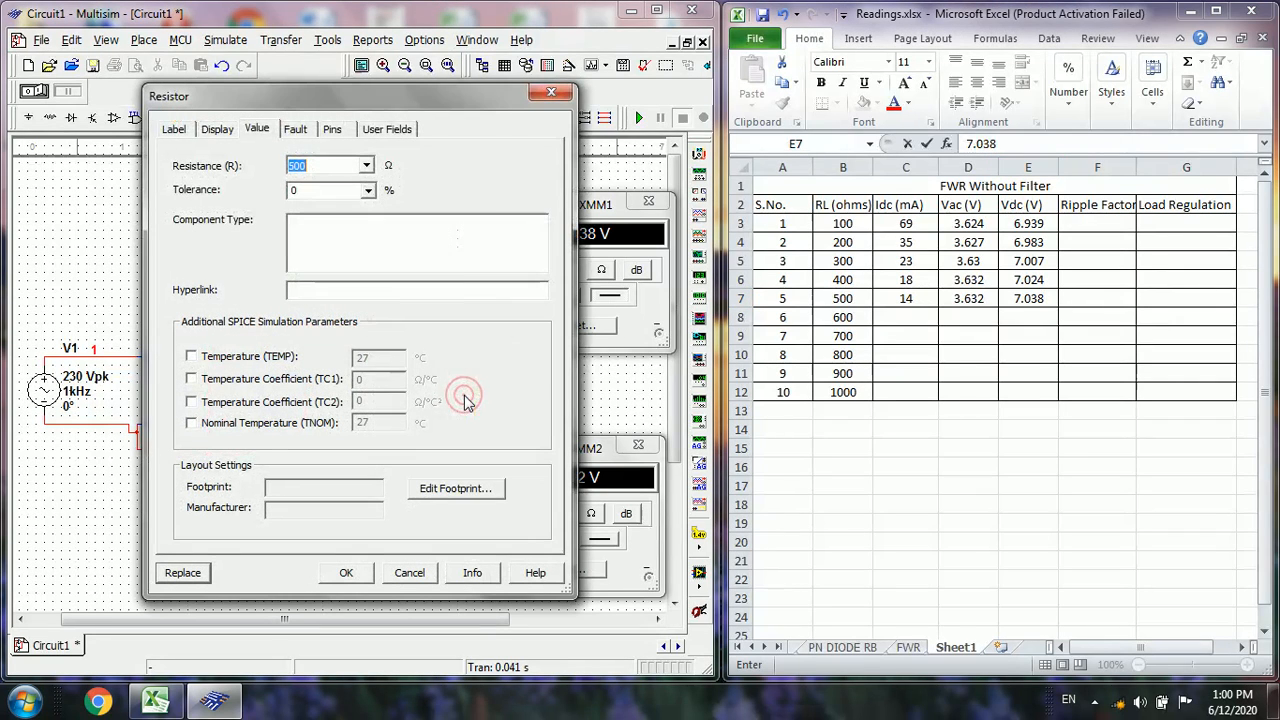
pyautogui.write('600')
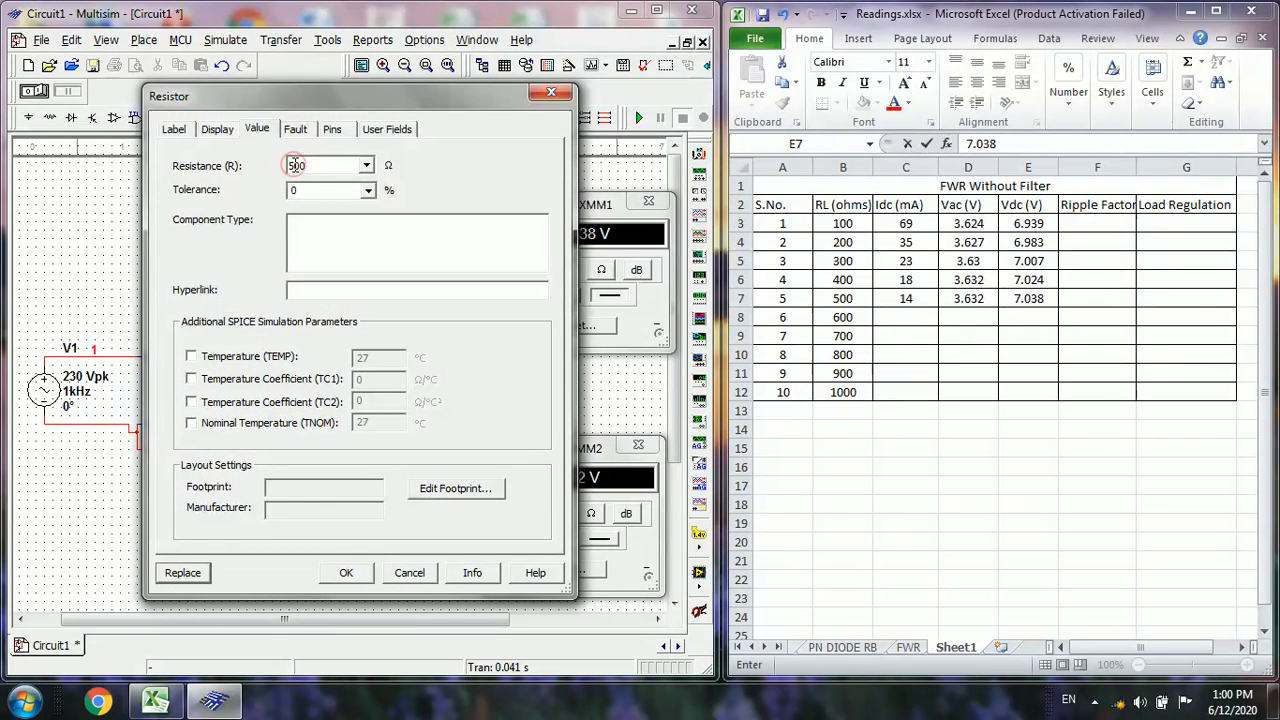
pyautogui.click(349, 574)
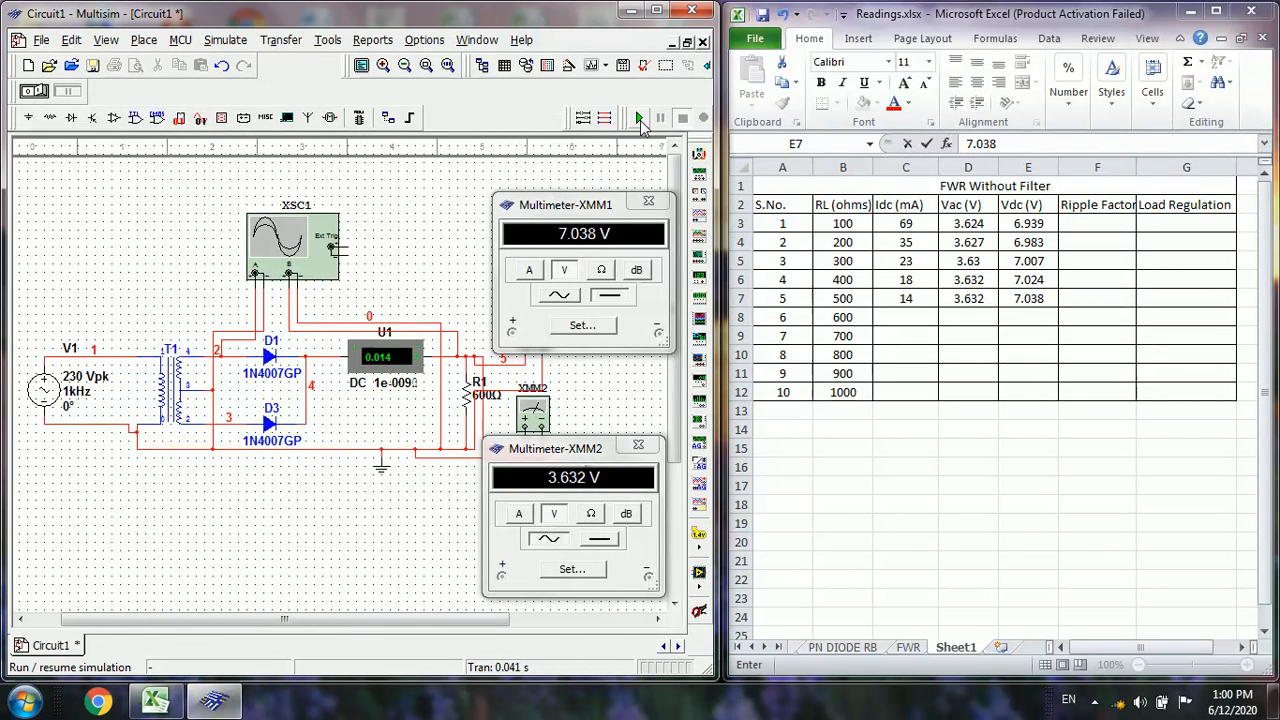
pyautogui.click(640, 118)
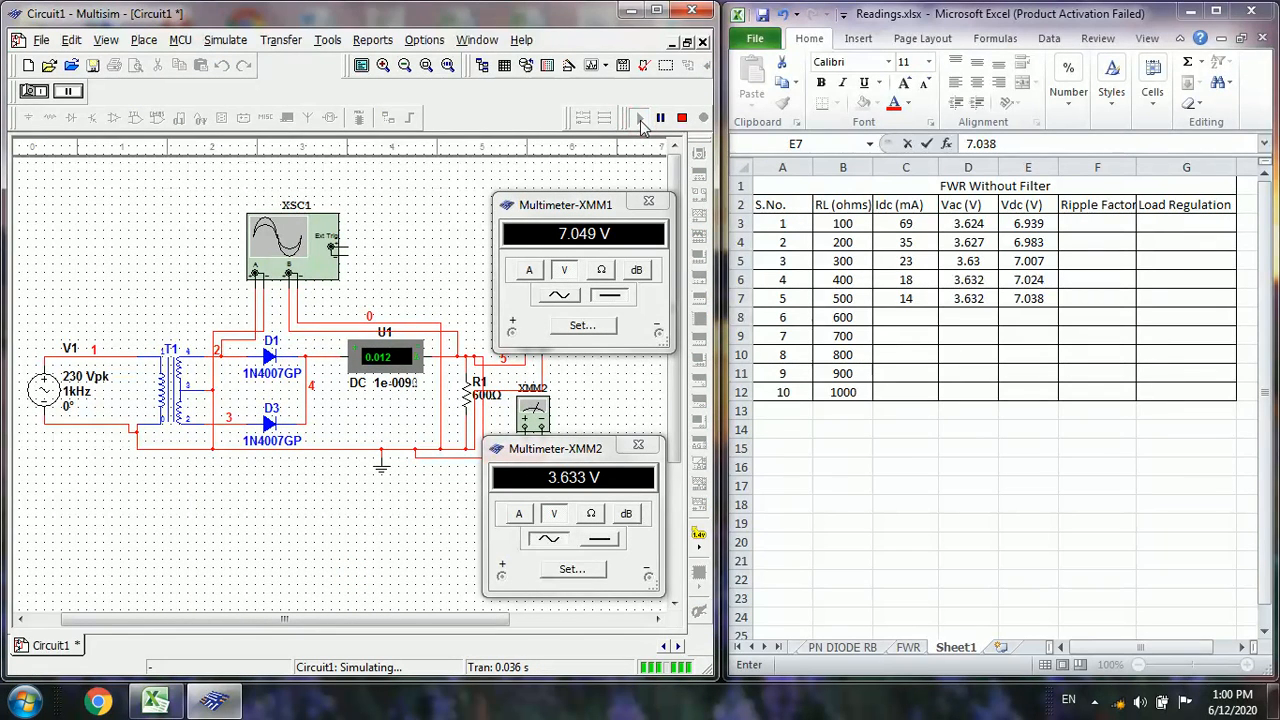
pyautogui.click(683, 118)
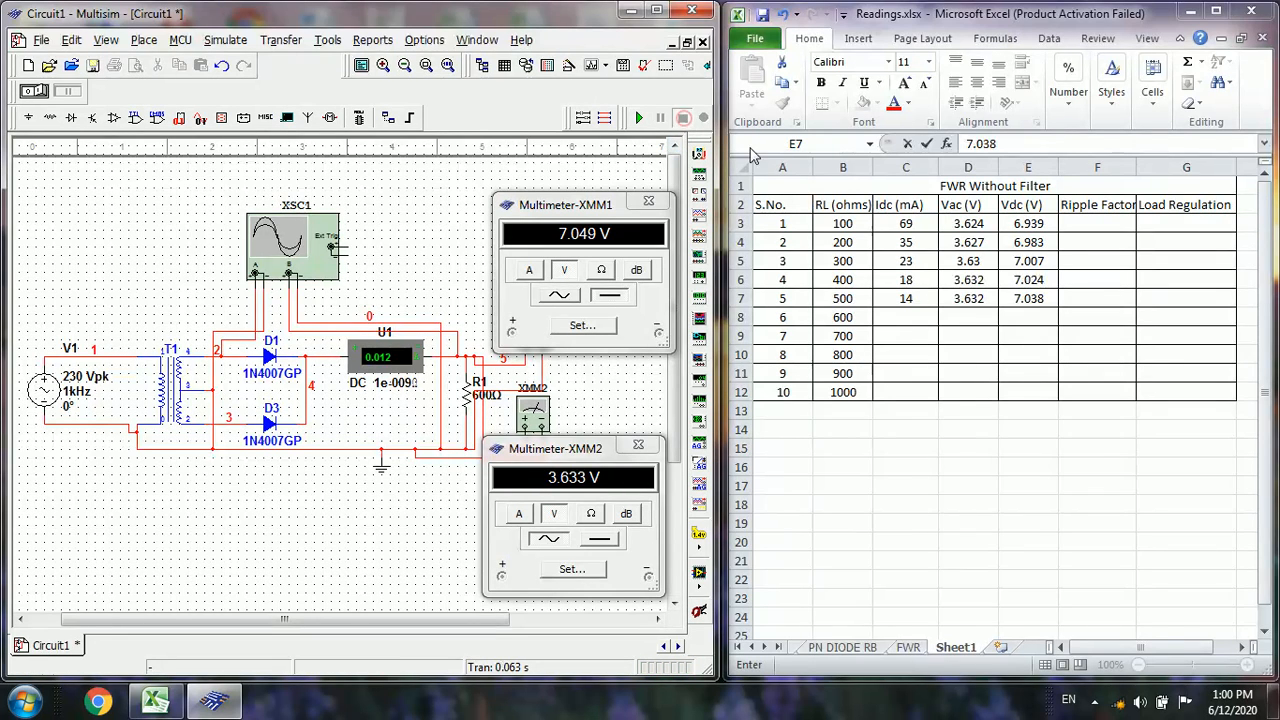
# In the Excel table's 600-ohm row, enter 12 for Idc, 3.633 for Vac and 7.049 for Vdc
pyautogui.click(912, 316)
pyautogui.click(912, 316)
pyautogui.write('12')
pyautogui.press('Tab')
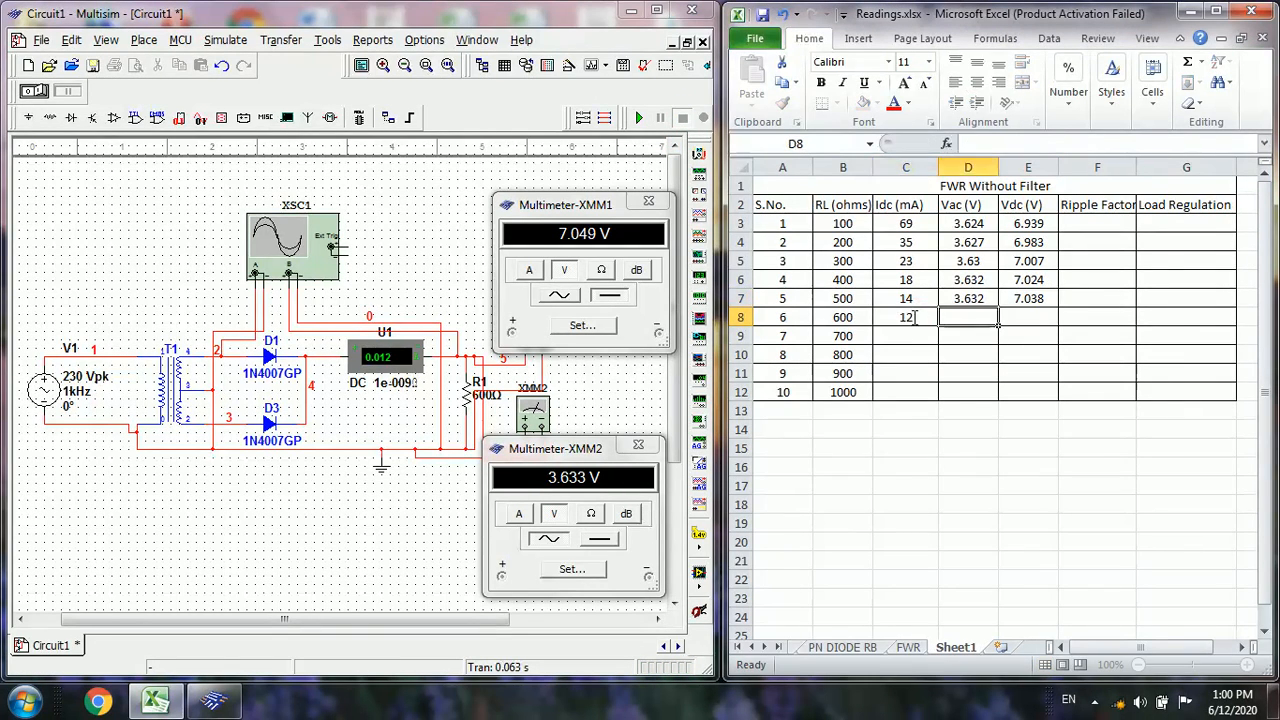
pyautogui.write('3.')
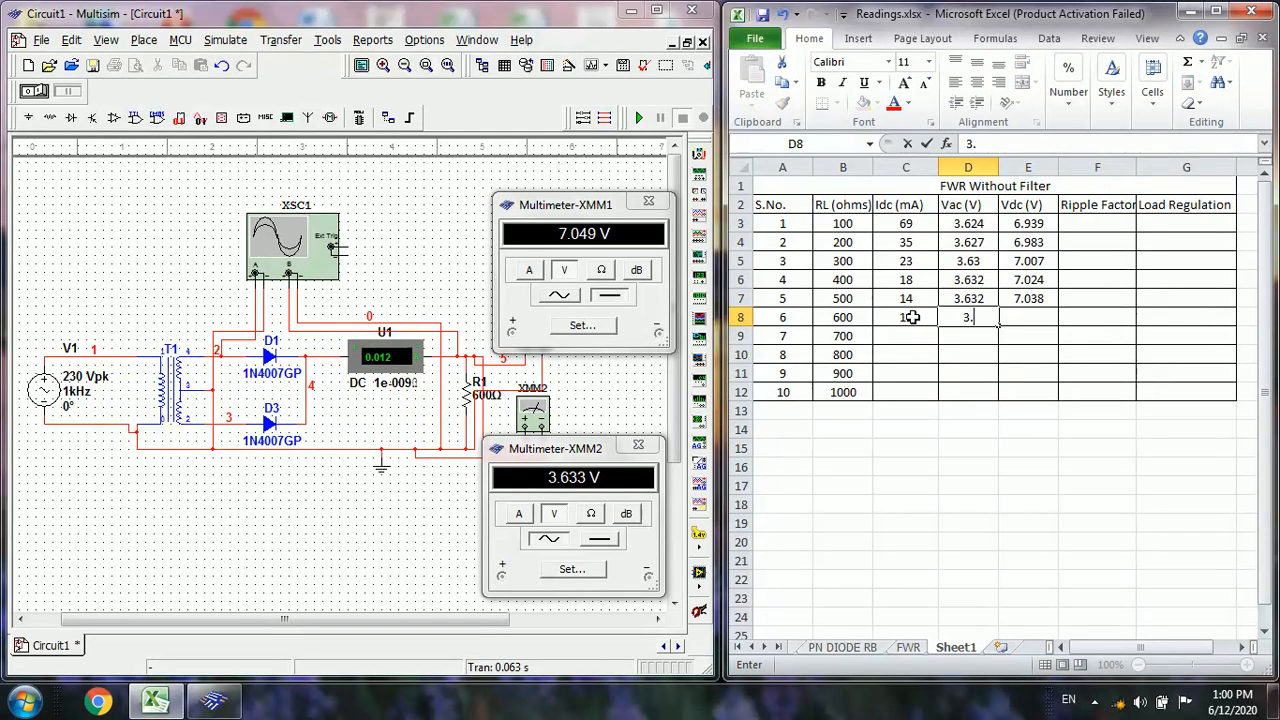
pyautogui.write('633')
pyautogui.press('Tab')
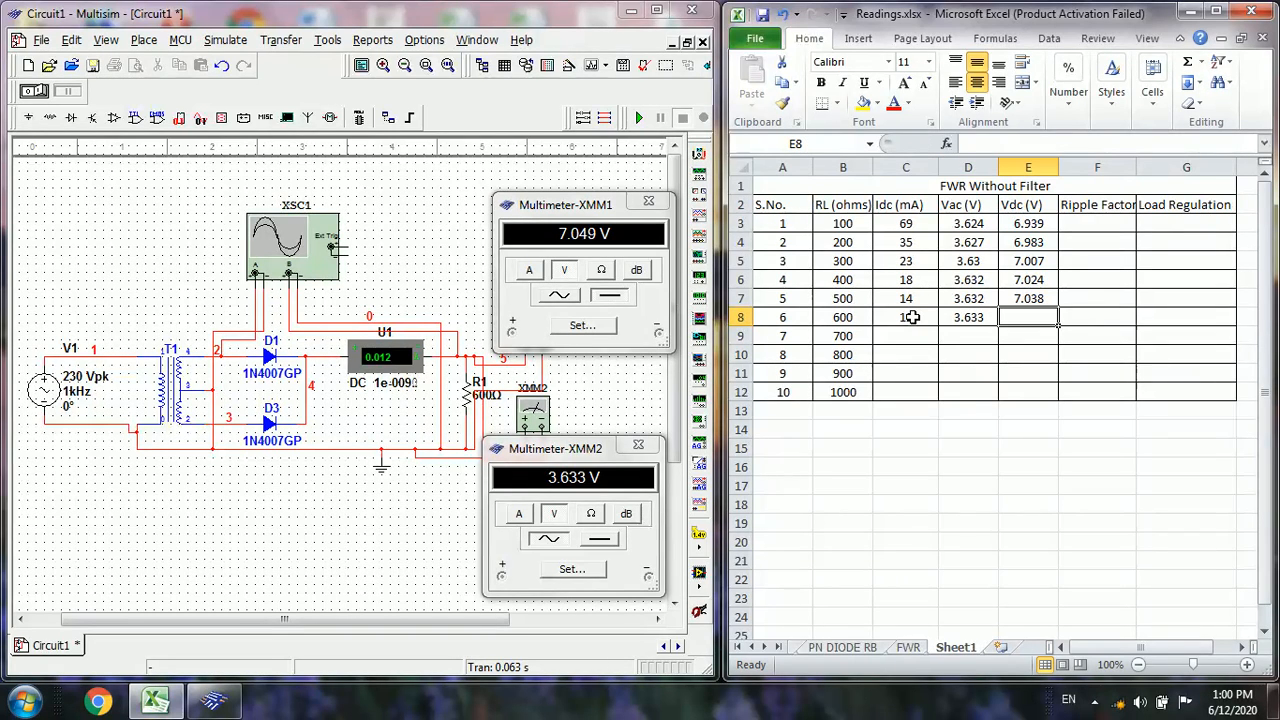
pyautogui.write('7.049')
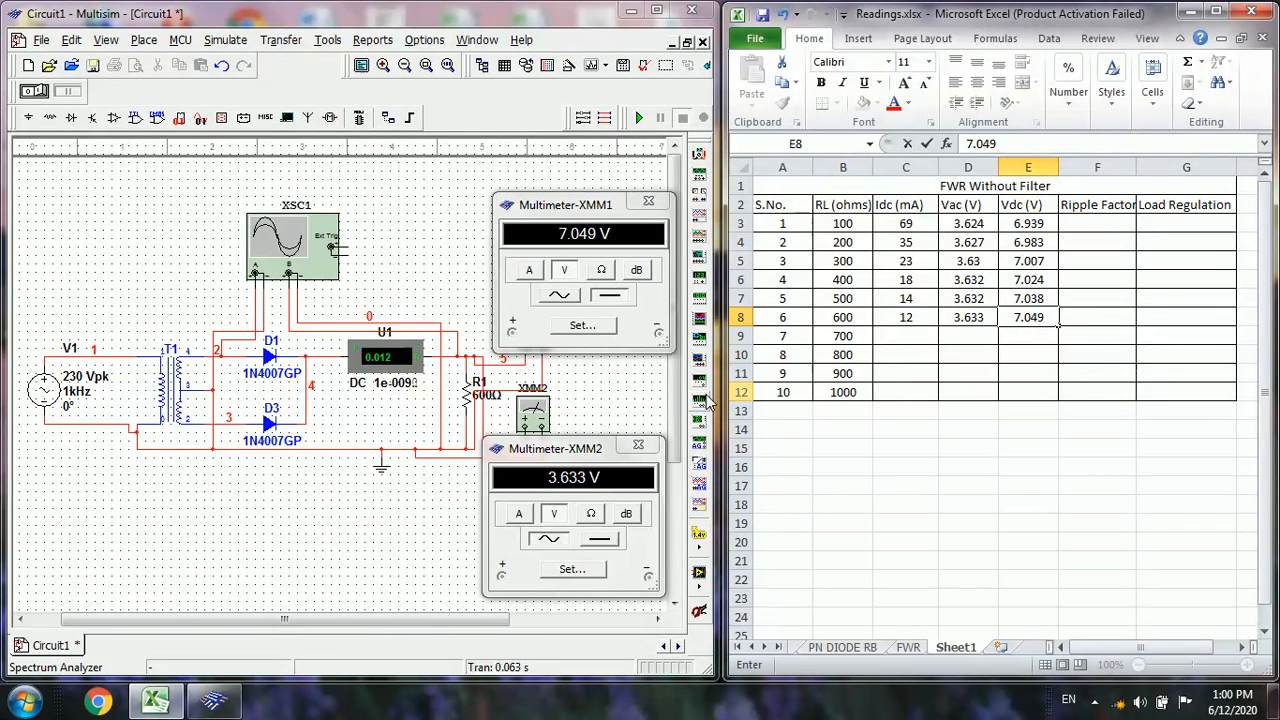
# In Multisim, change load resistor R1 to 700 Ω and run the simulation briefly to refresh the meter readings
pyautogui.doubleClick(465, 396)
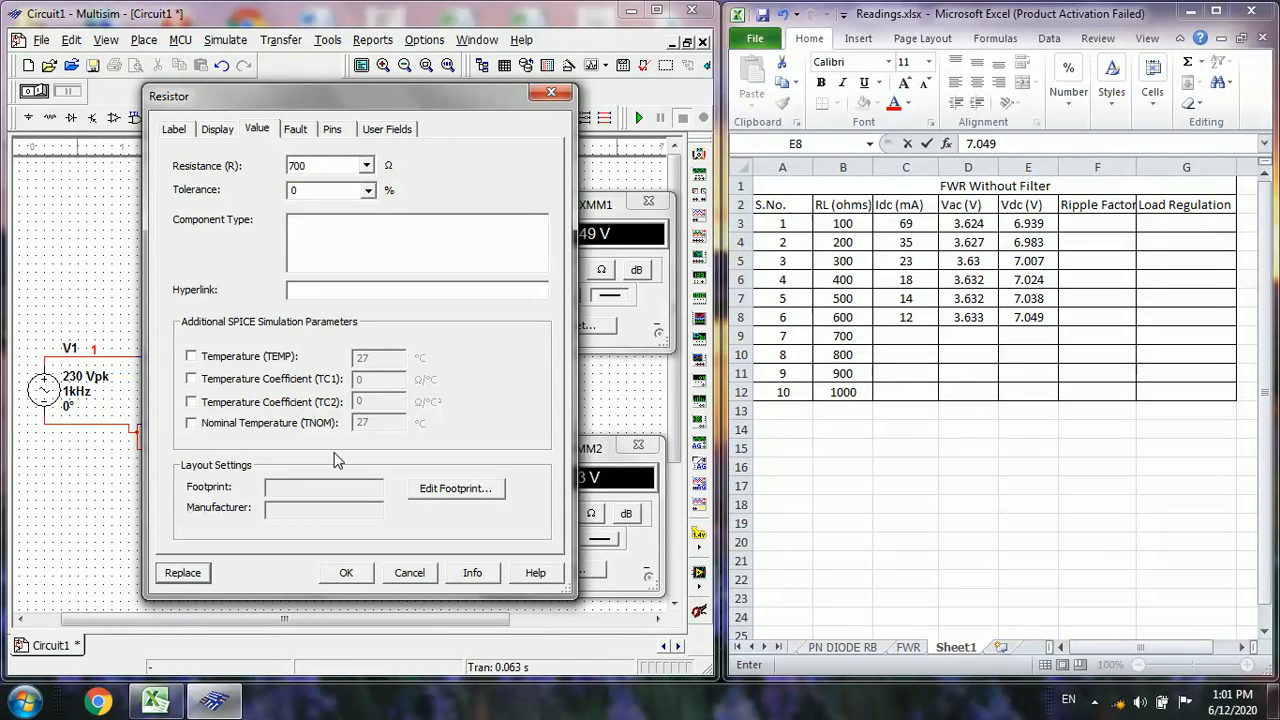
pyautogui.write('7')
pyautogui.click(355, 574)
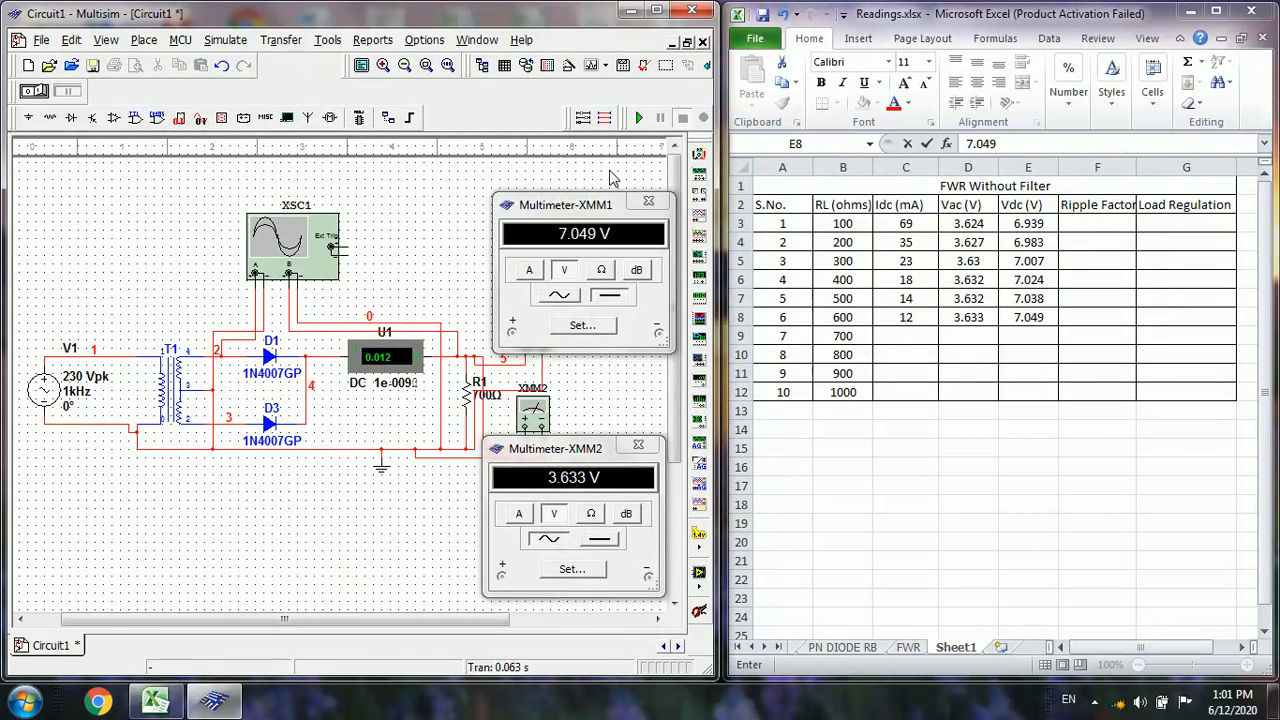
pyautogui.click(640, 118)
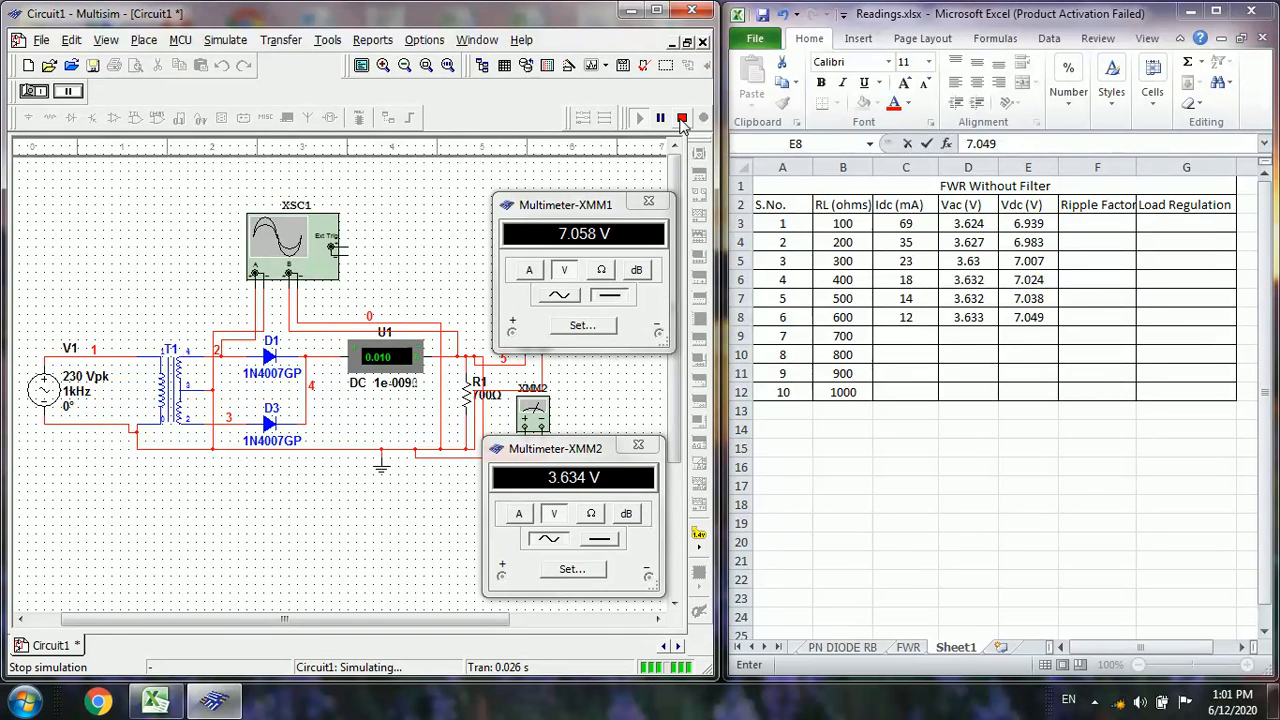
pyautogui.click(681, 118)
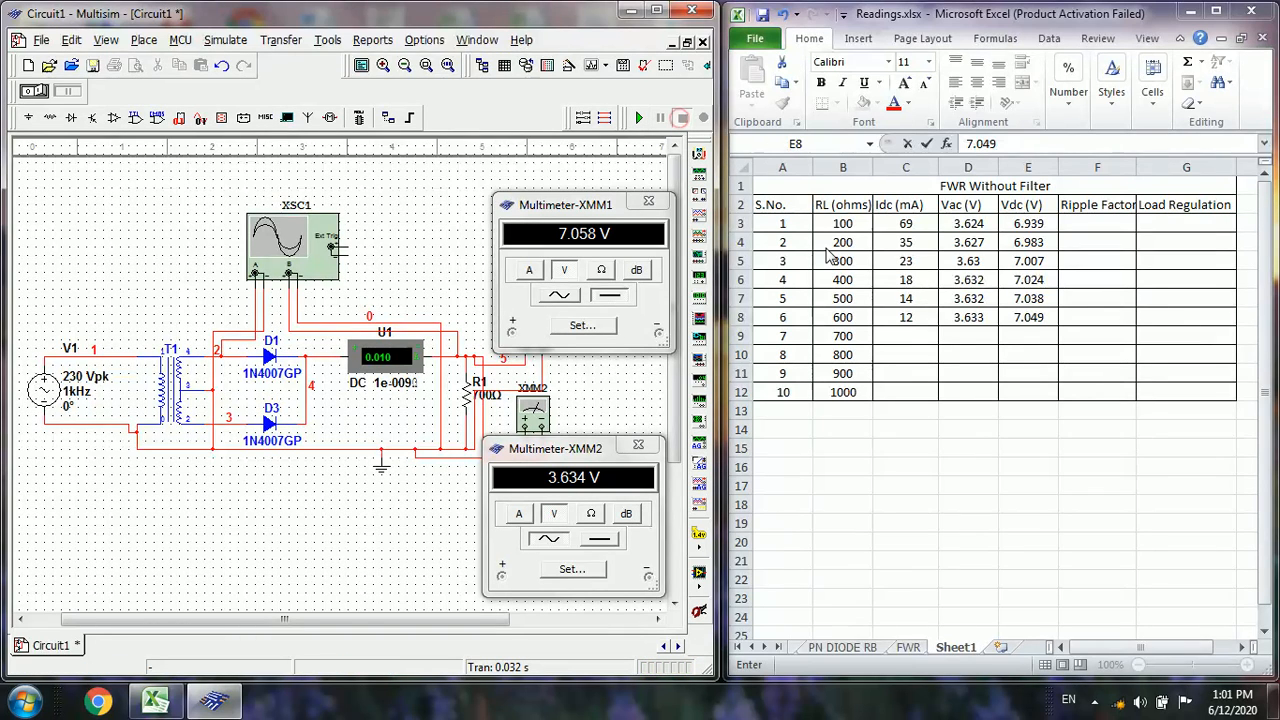
# In the Excel table's 700-ohm row, enter 10 for Idc, 3.634 for Vac and 7.058 for Vdc
pyautogui.click(900, 336)
pyautogui.click(900, 336)
pyautogui.write('10')
pyautogui.press('Tab')
pyautogui.write('3')
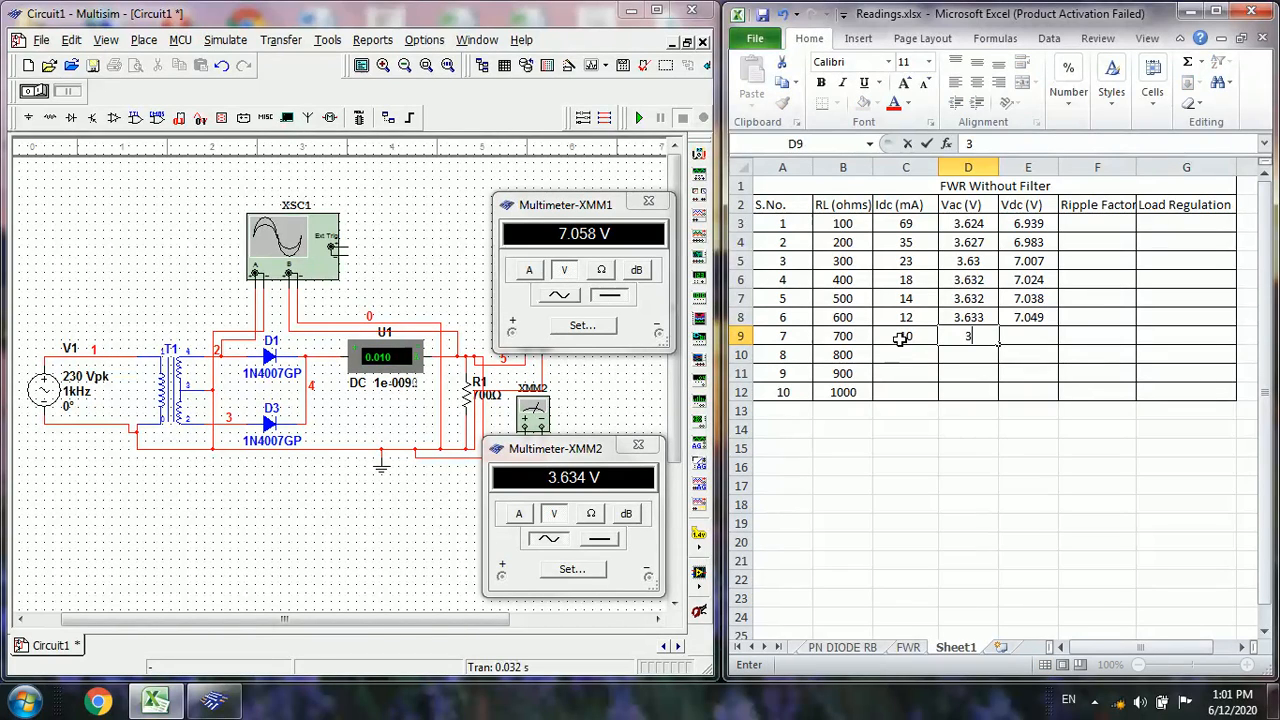
pyautogui.write('.634')
pyautogui.press('Tab')
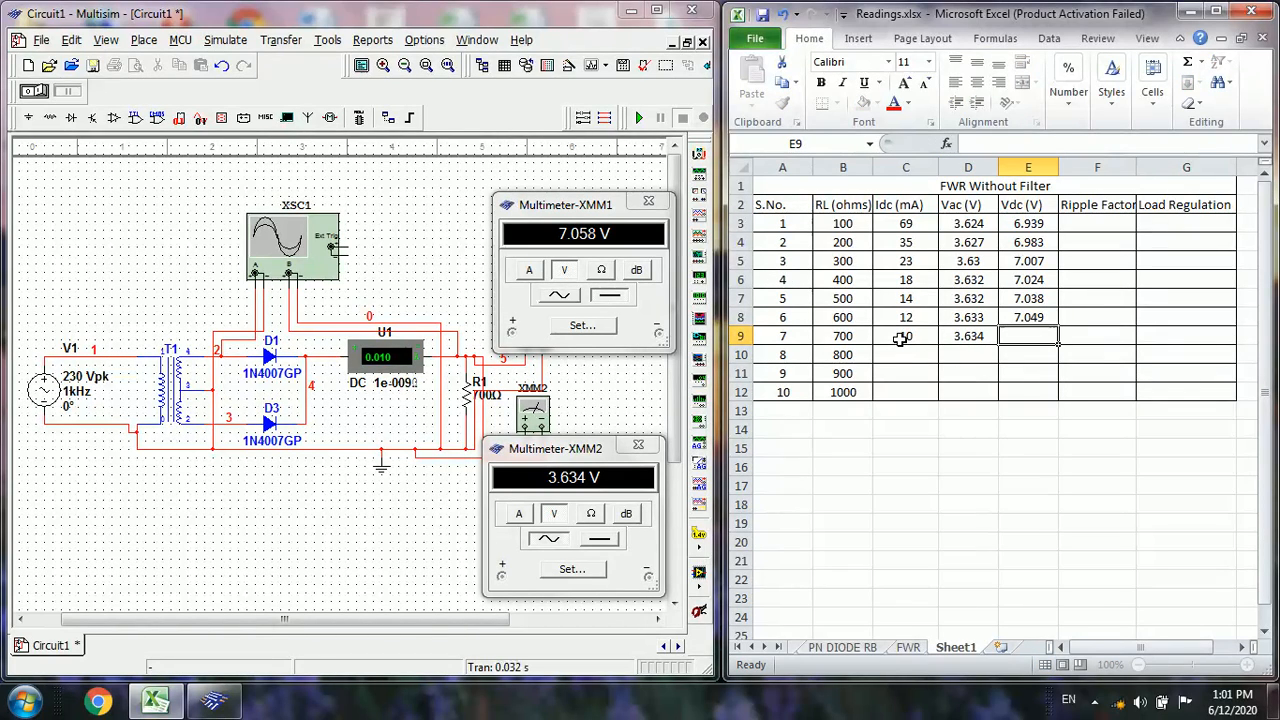
pyautogui.write('7')
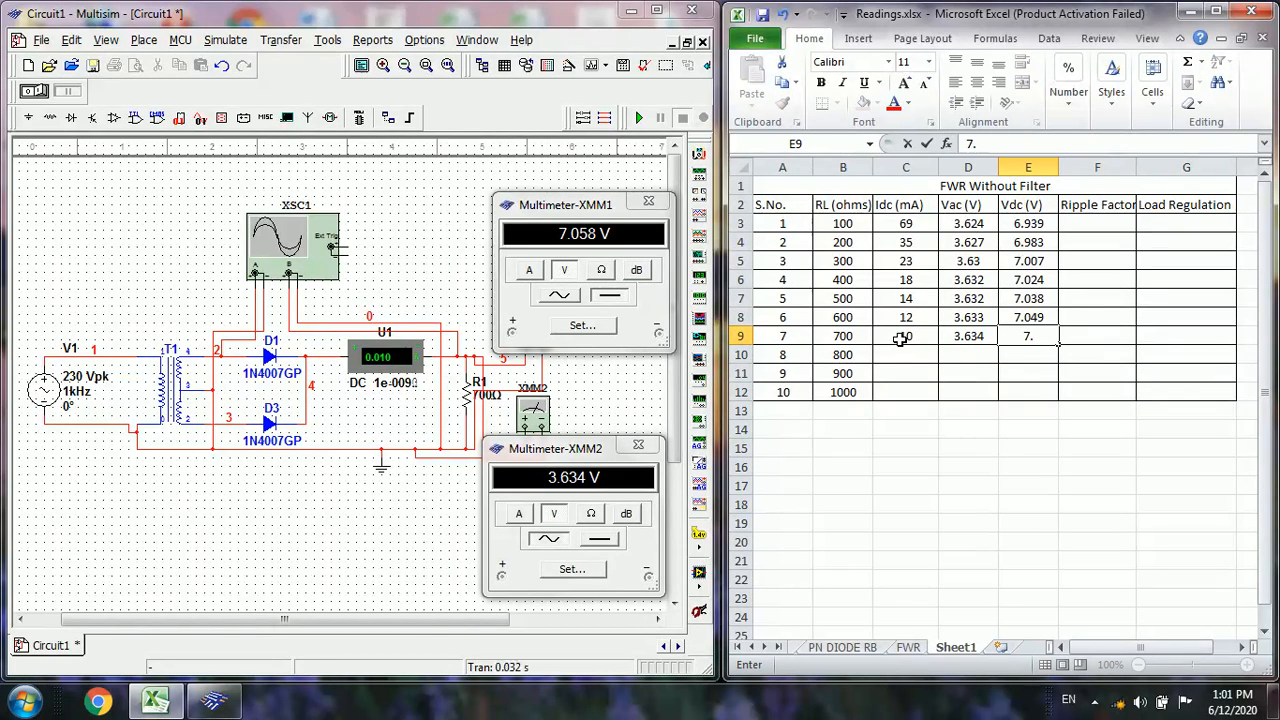
pyautogui.write('.058')
# In Multisim, set load resistor R1 to 800 Ω, then run and stop the simulation to update the meters
pyautogui.doubleClick(467, 395)
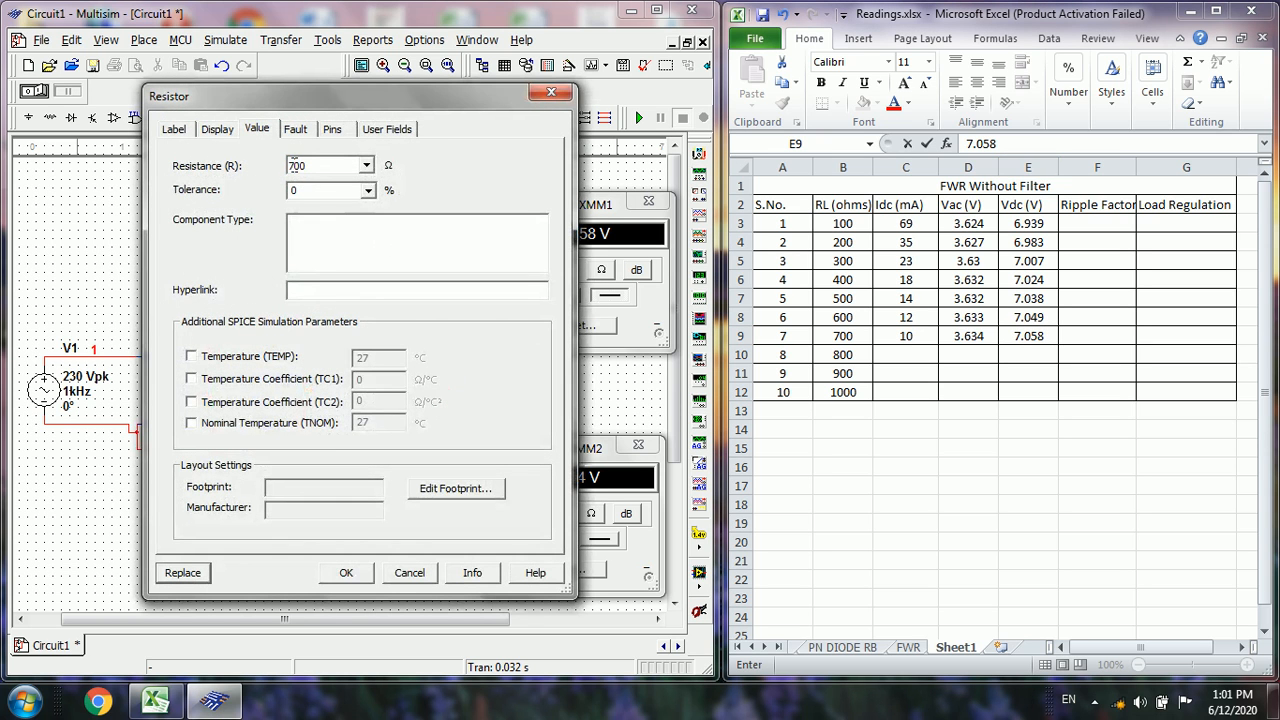
pyautogui.click(293, 165)
pyautogui.press('BackSpace')
pyautogui.click(340, 572)
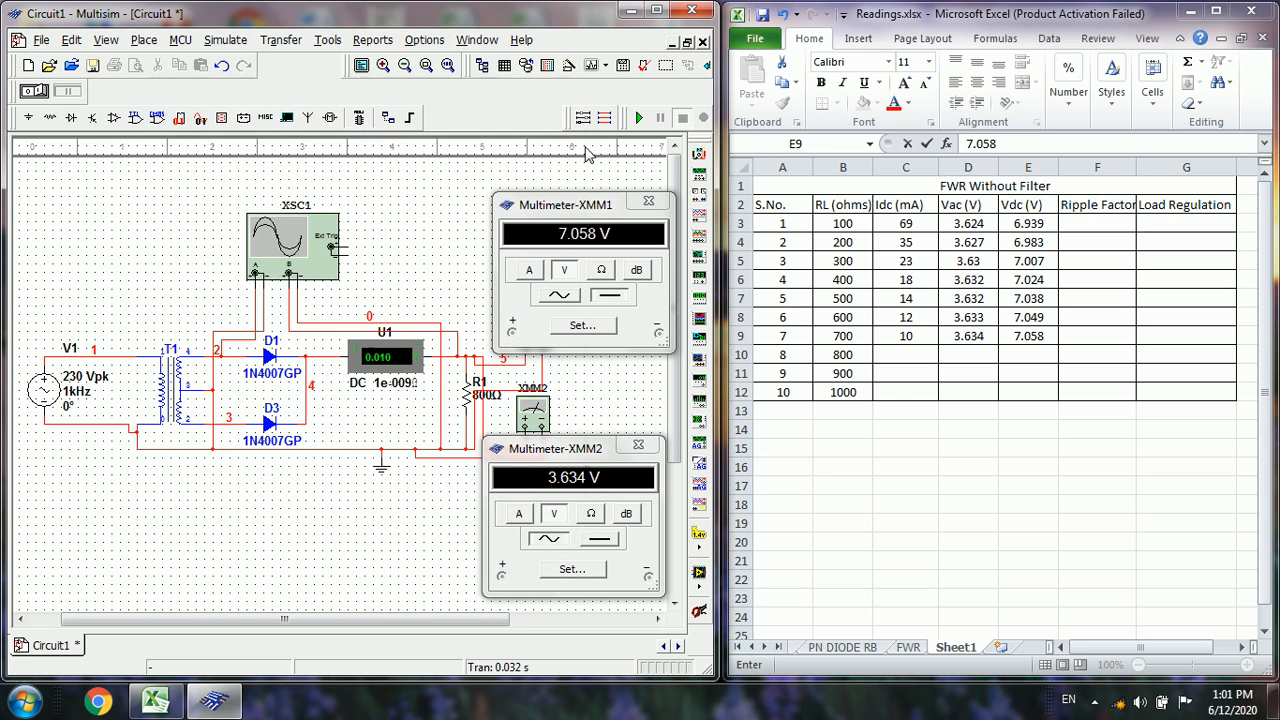
pyautogui.click(641, 118)
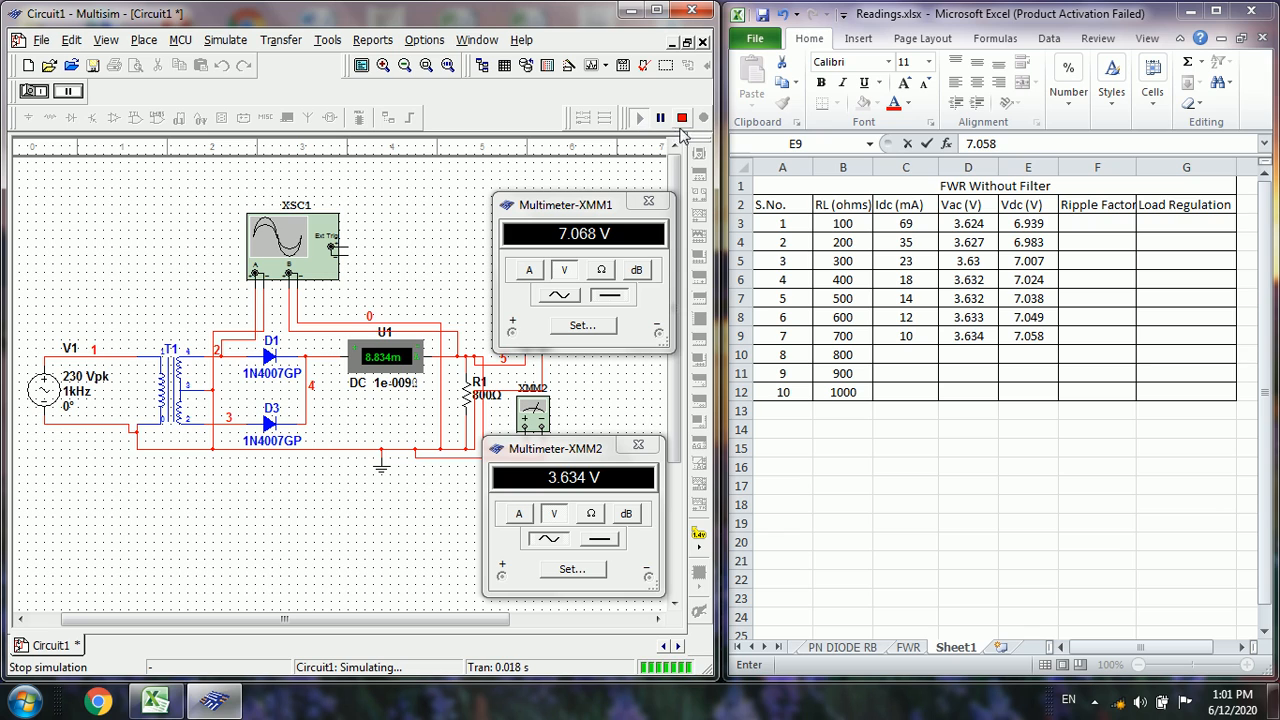
pyautogui.click(681, 120)
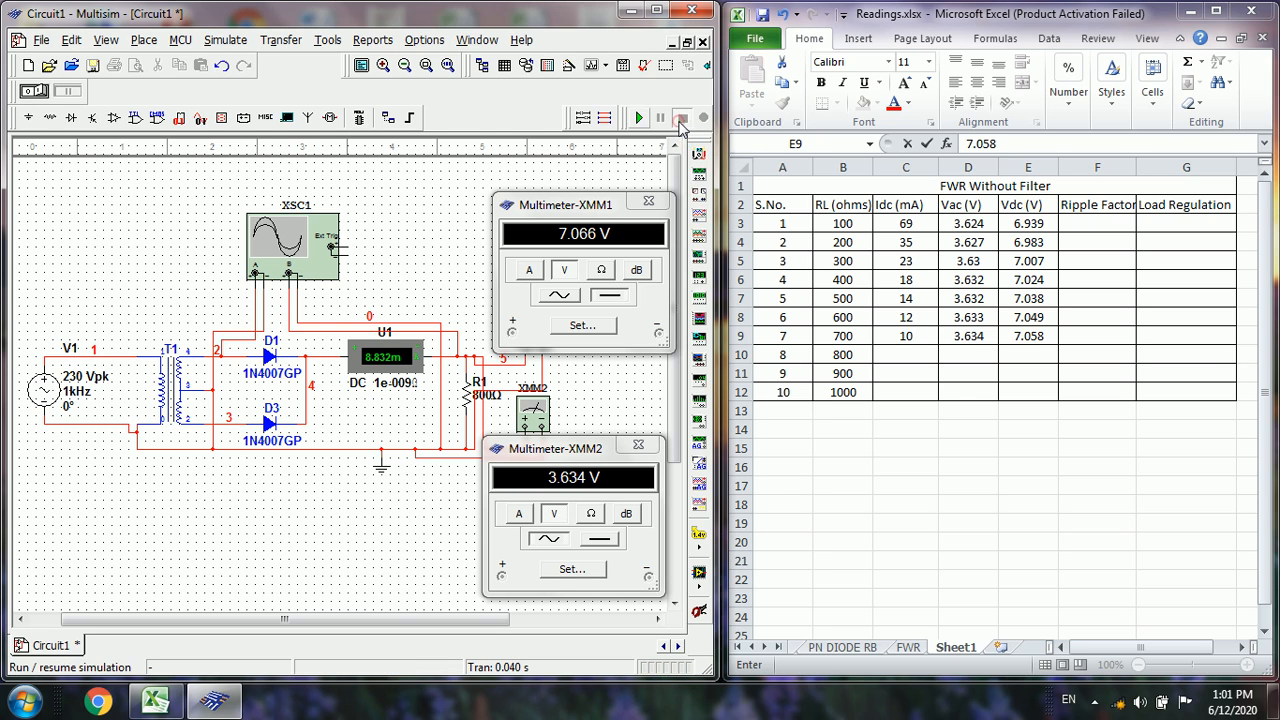
# In the Excel table's 800-ohm row, enter 8.832 for Idc, 3.634 for Vac and 7.066 for Vdc
pyautogui.click(910, 354)
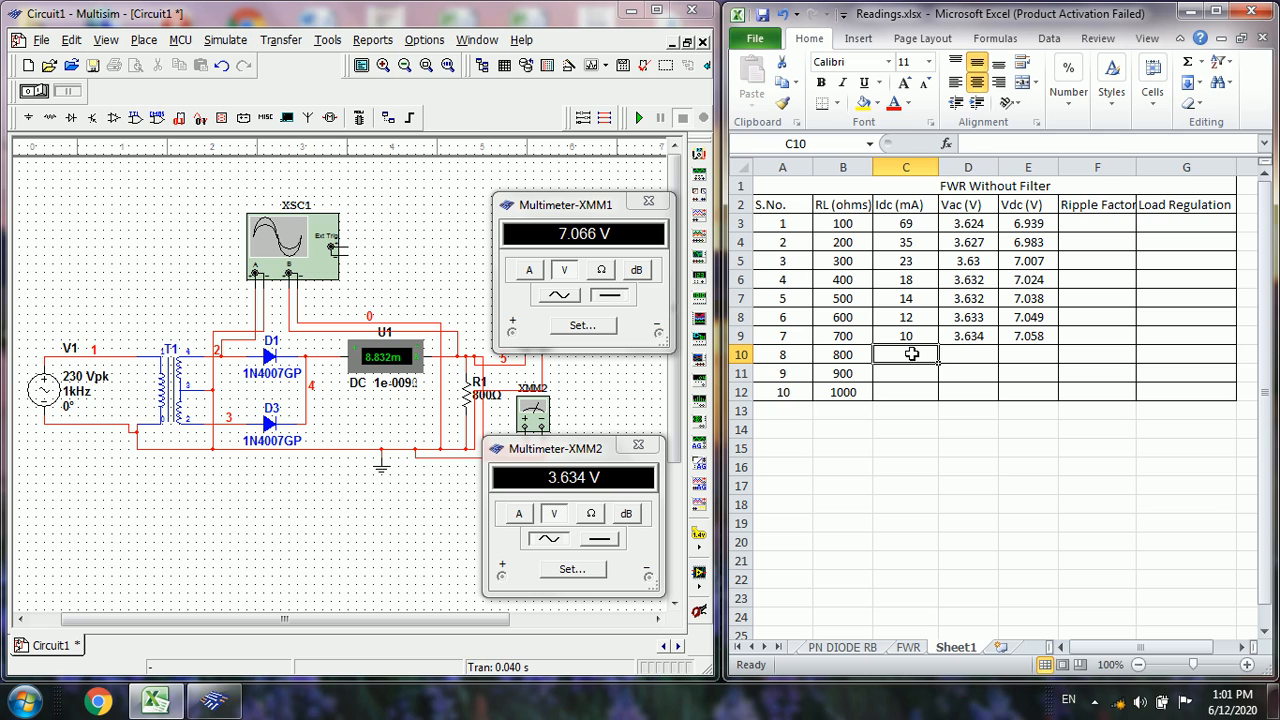
pyautogui.write('8.832')
pyautogui.press('Tab')
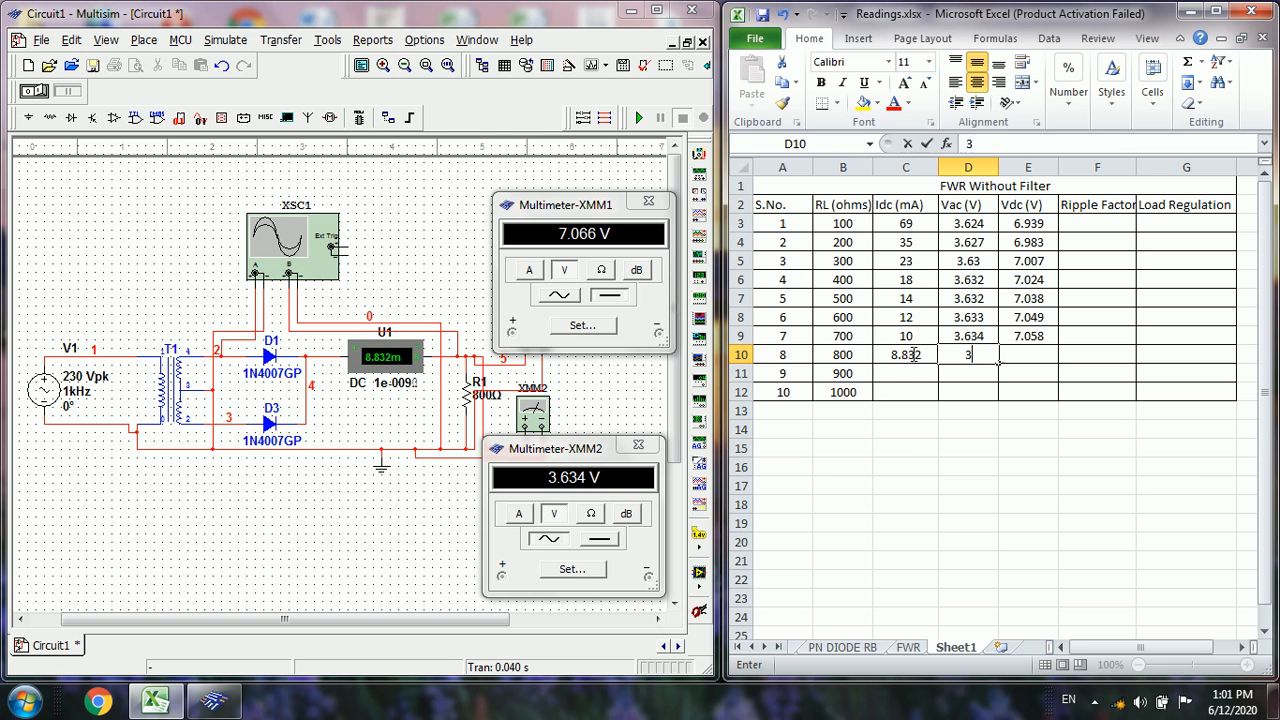
pyautogui.write('3.634')
pyautogui.press('Tab')
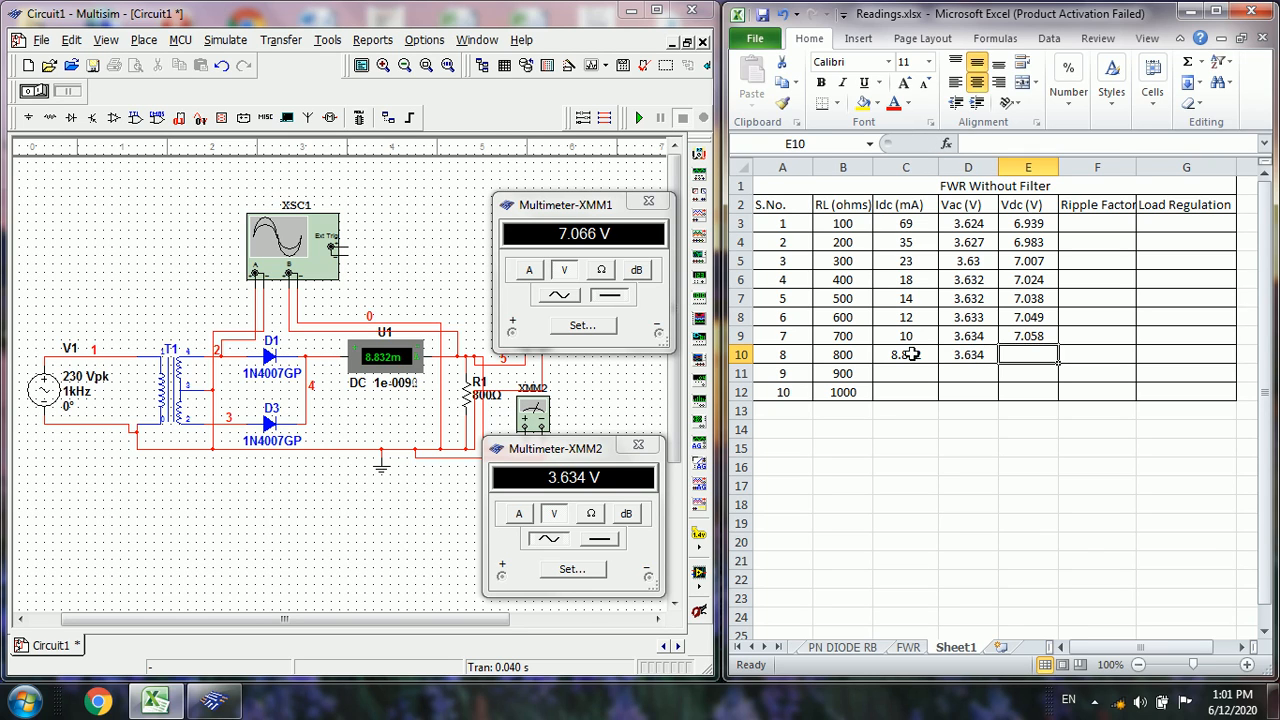
pyautogui.write('7.066')
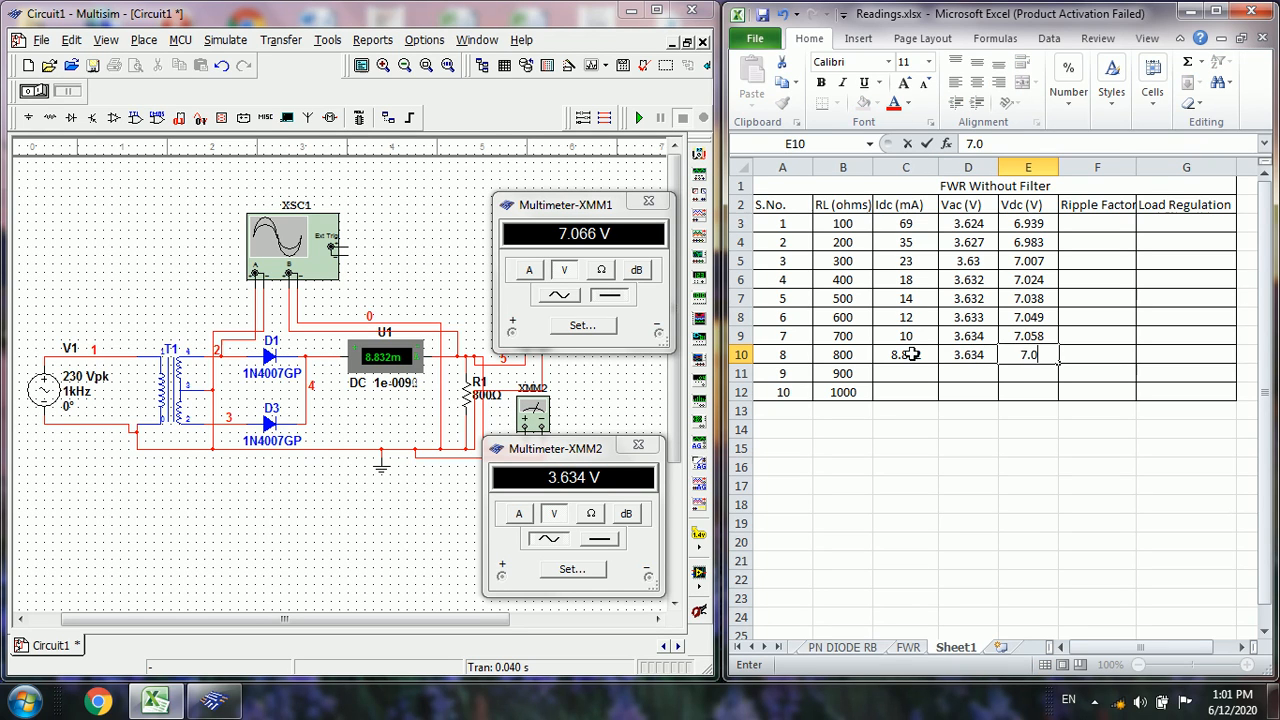
# In Multisim, change load resistor R1 to 900 Ω and run the simulation briefly to refresh the meter readings
pyautogui.doubleClick(469, 400)
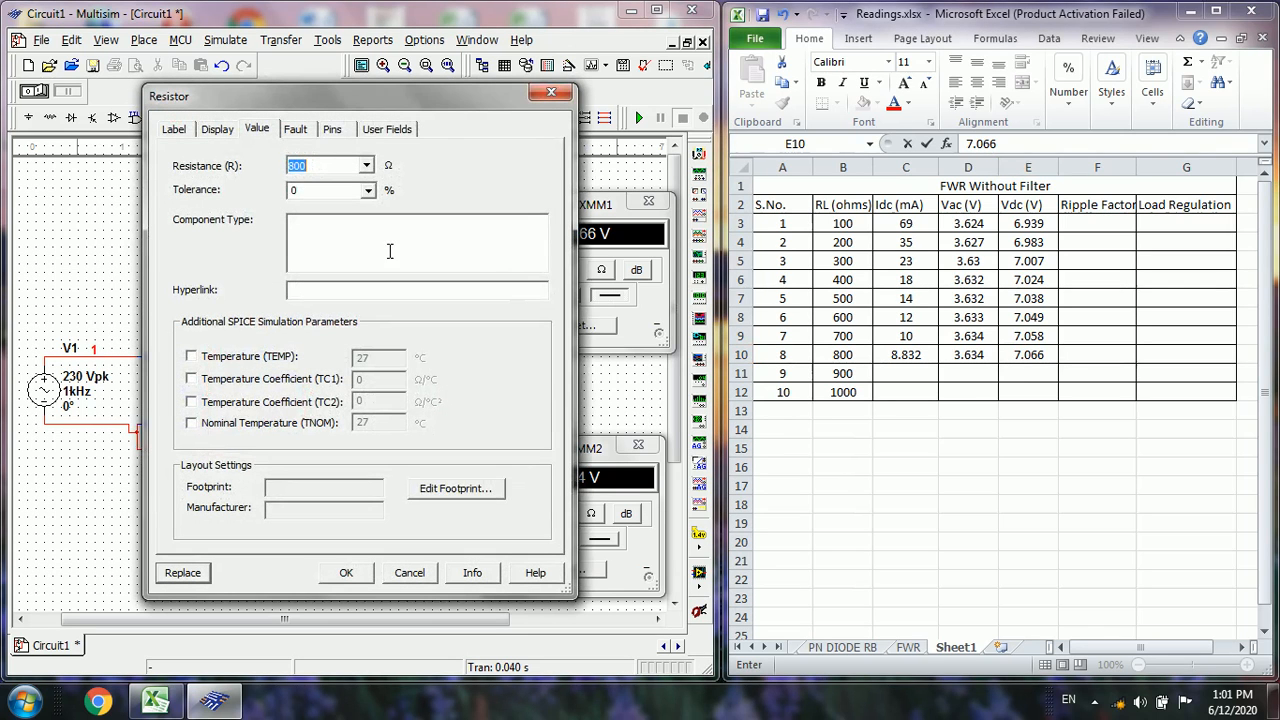
pyautogui.doubleClick(296, 165)
pyautogui.write('9')
pyautogui.click(346, 575)
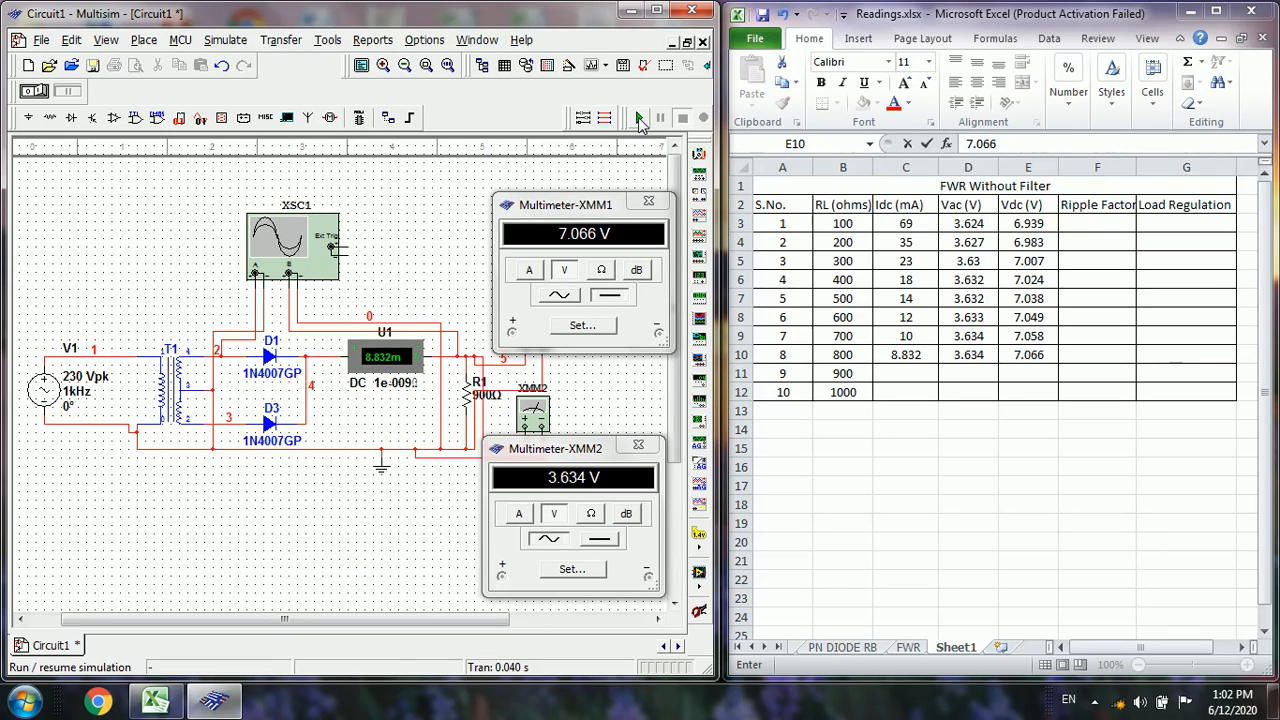
pyautogui.click(640, 118)
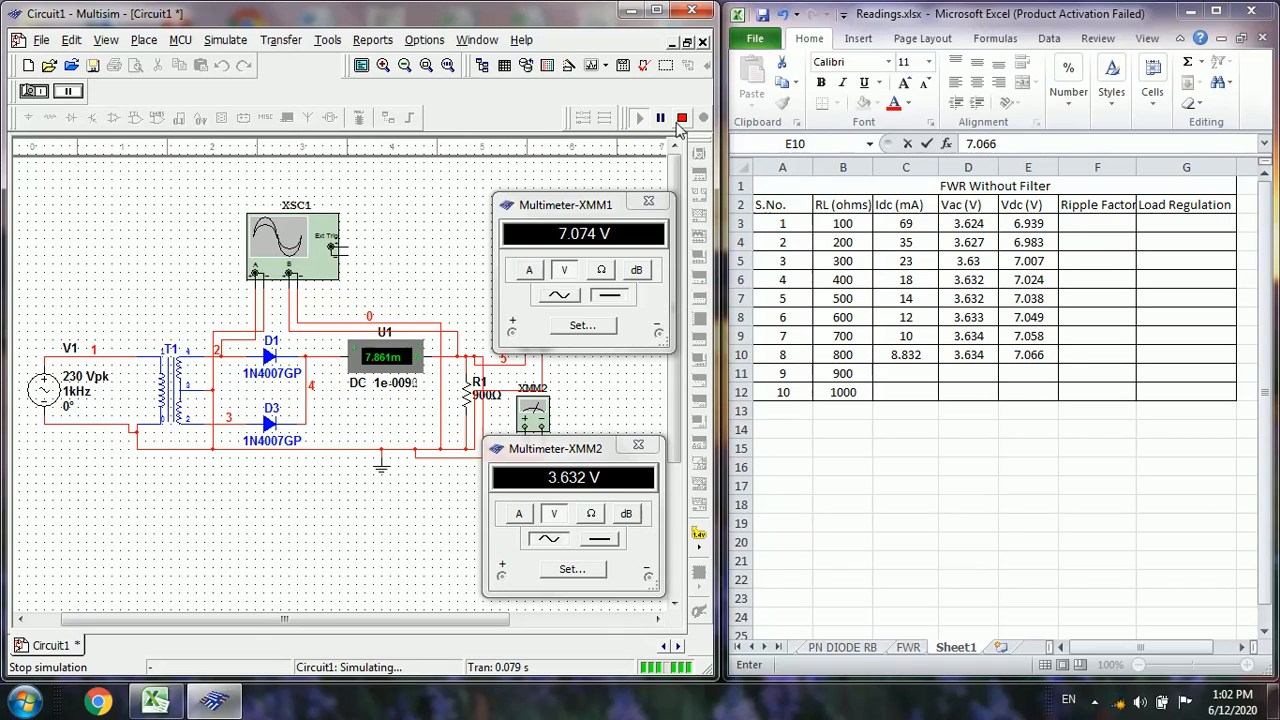
pyautogui.click(681, 119)
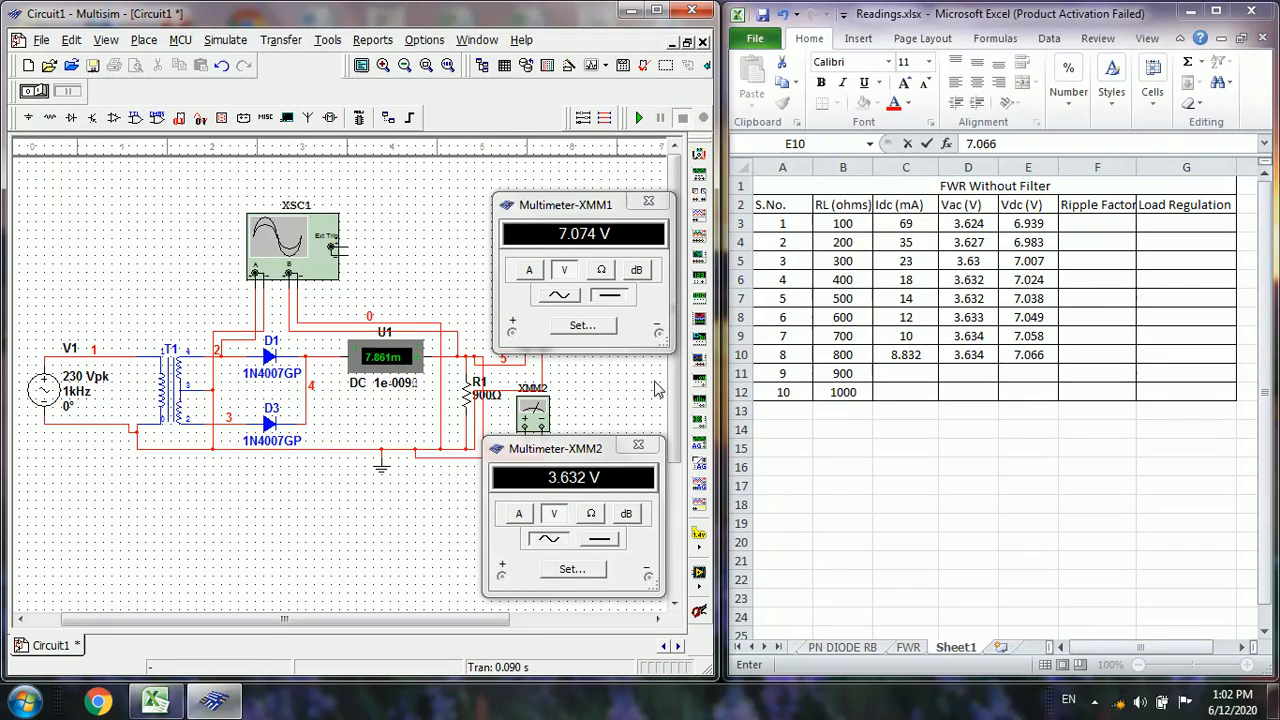
# In the Excel table's 900-ohm row, enter 7.861 for Idc, 3.632 for Vac and 7.074 for Vdc
pyautogui.click(895, 377)
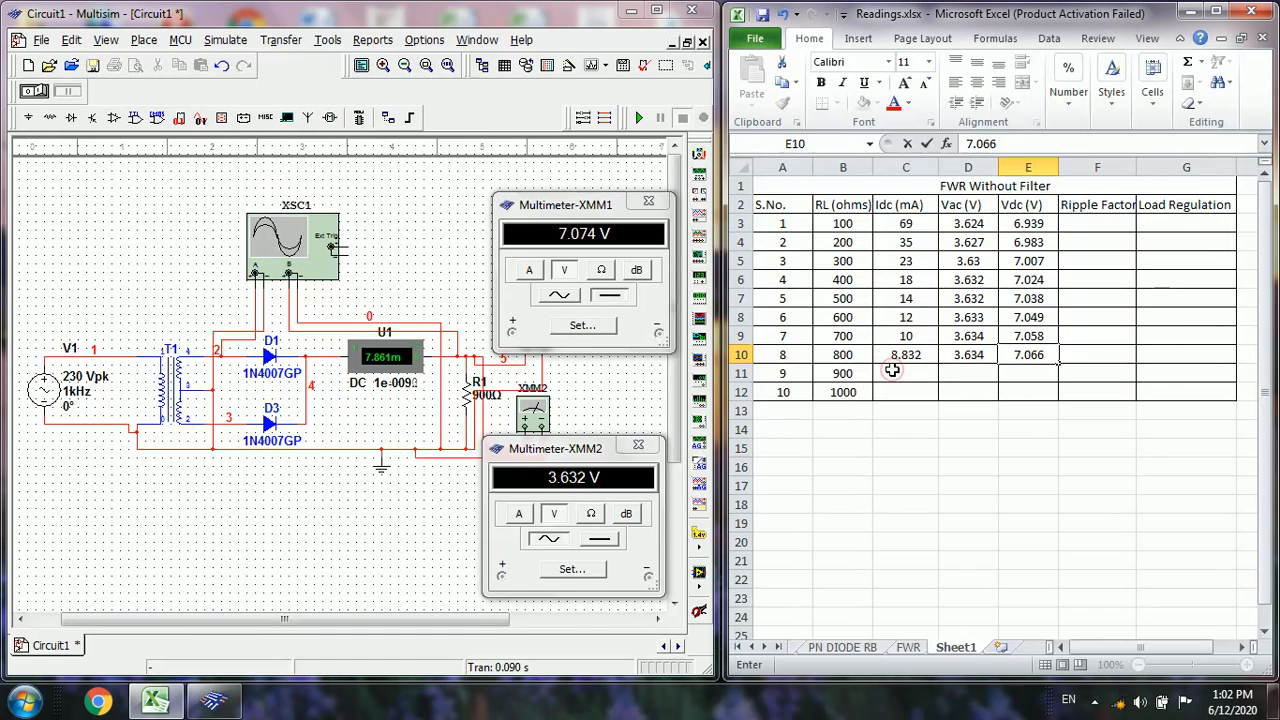
pyautogui.click(893, 373)
pyautogui.write('7.')
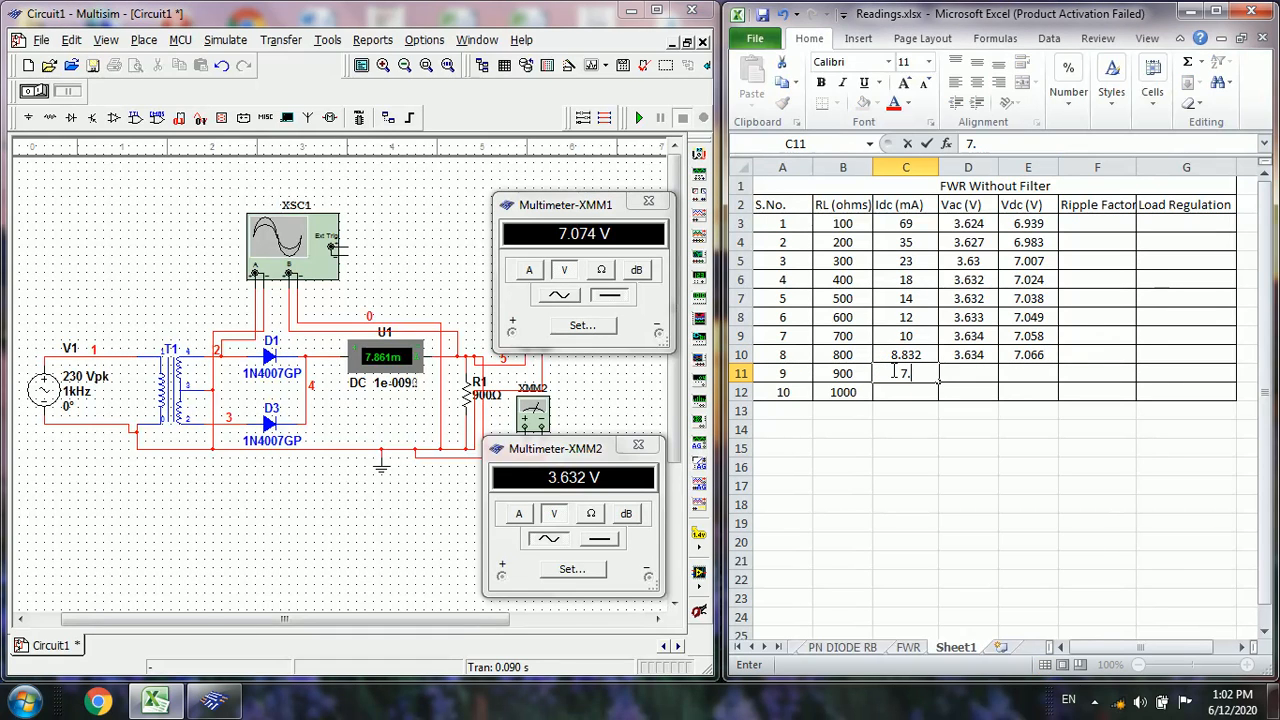
pyautogui.write('861')
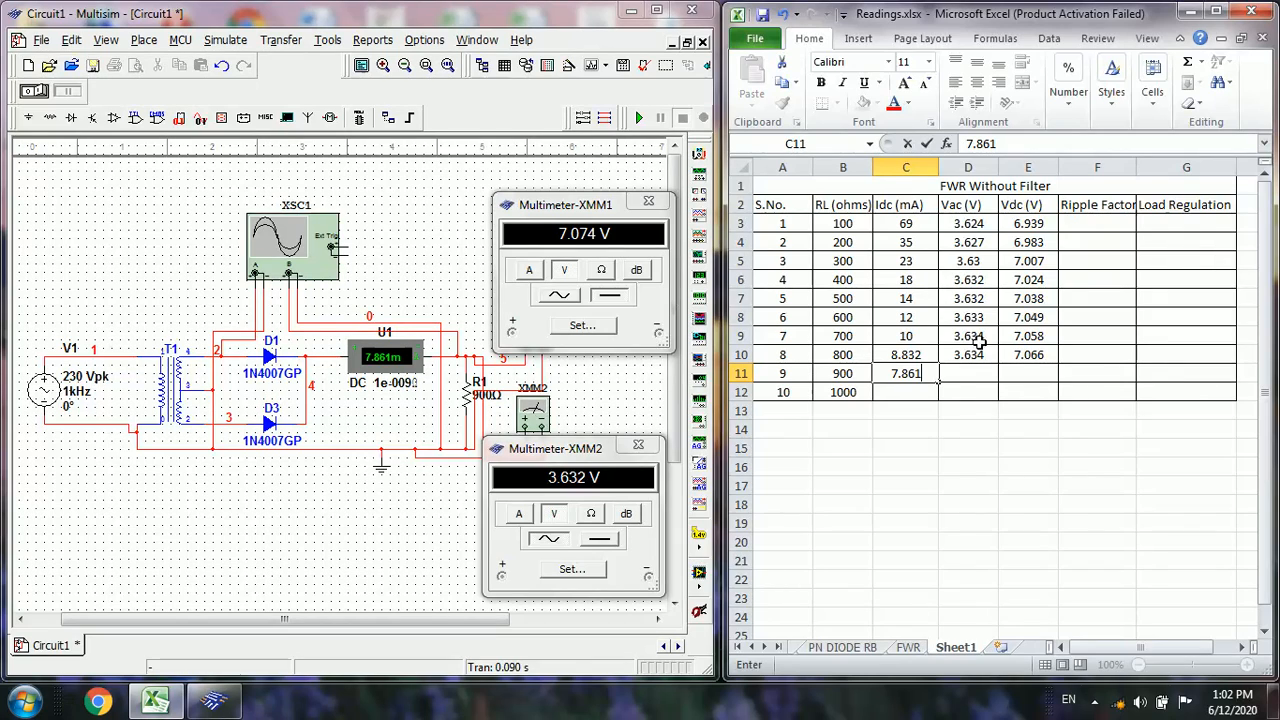
pyautogui.click(980, 374)
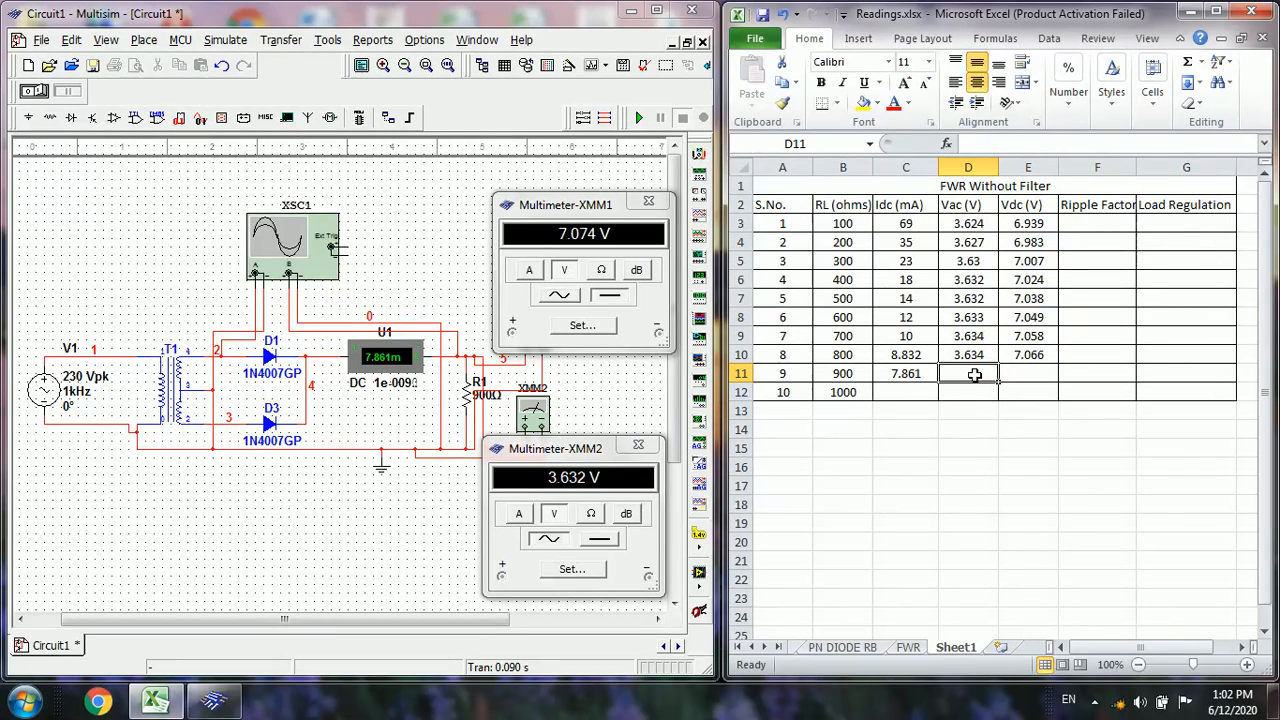
pyautogui.write('3.')
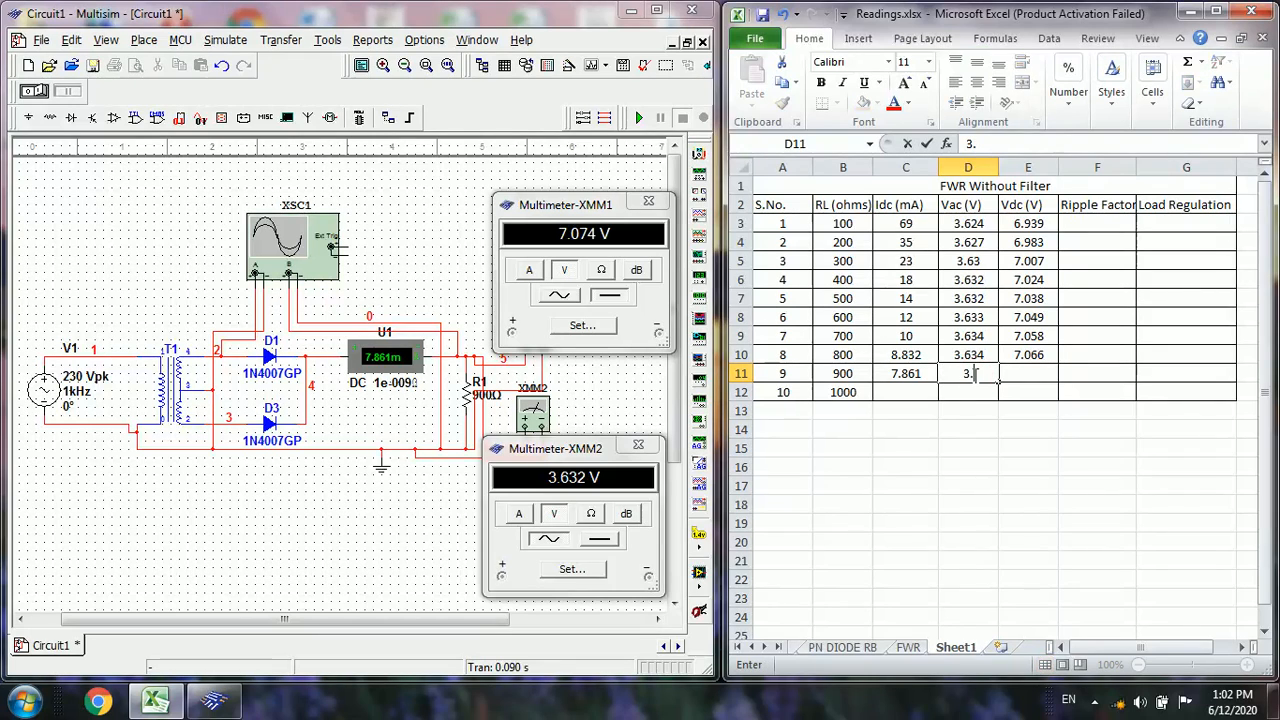
pyautogui.write('632')
pyautogui.press('Tab')
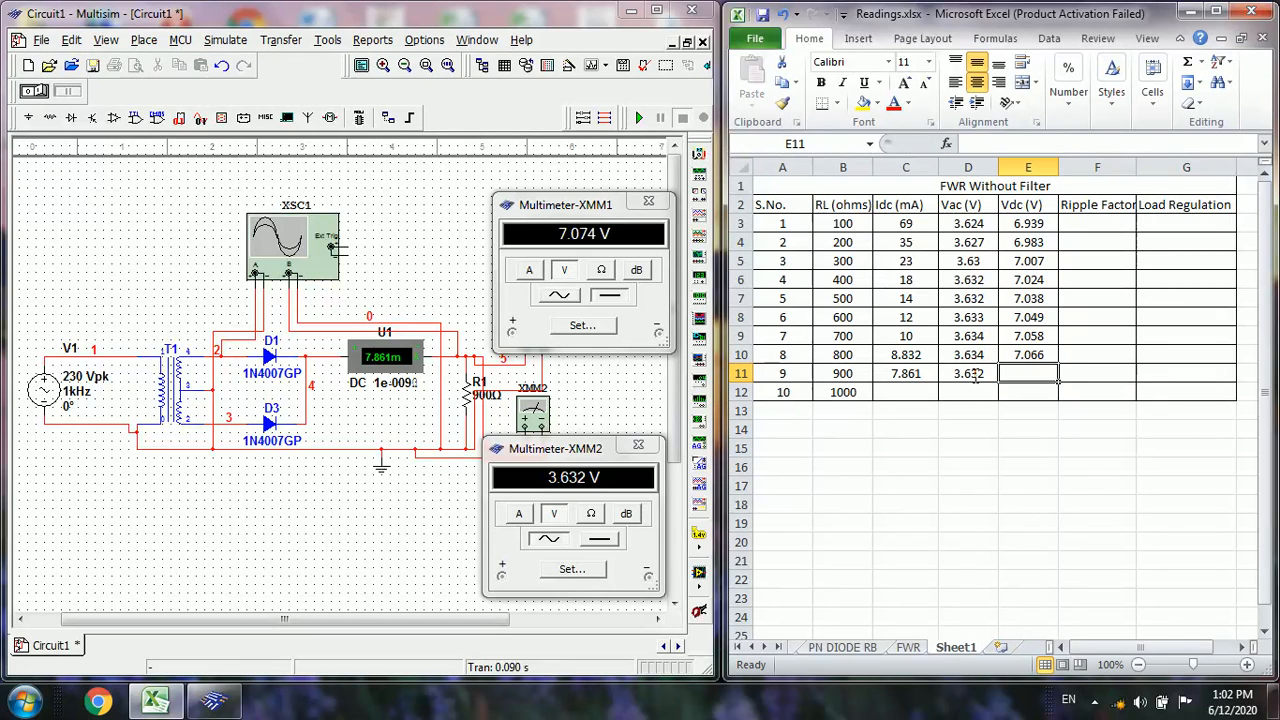
pyautogui.write('7.074')
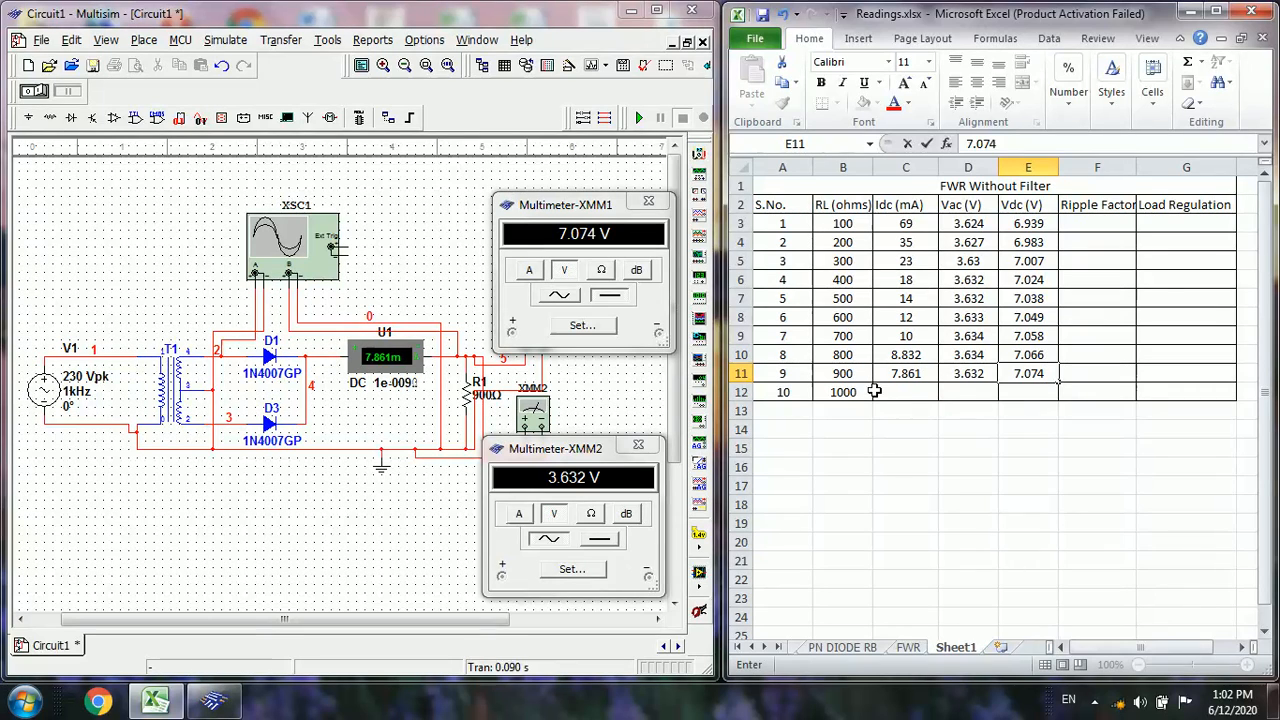
# In Multisim, set load resistor R1 to 1 kΩ, and run the simulation briefly to refresh the meter readings
pyautogui.doubleClick(466, 396)
pyautogui.click(304, 165)
pyautogui.press('BackSpace')
pyautogui.press('BackSpace')
pyautogui.press('BackSpace')
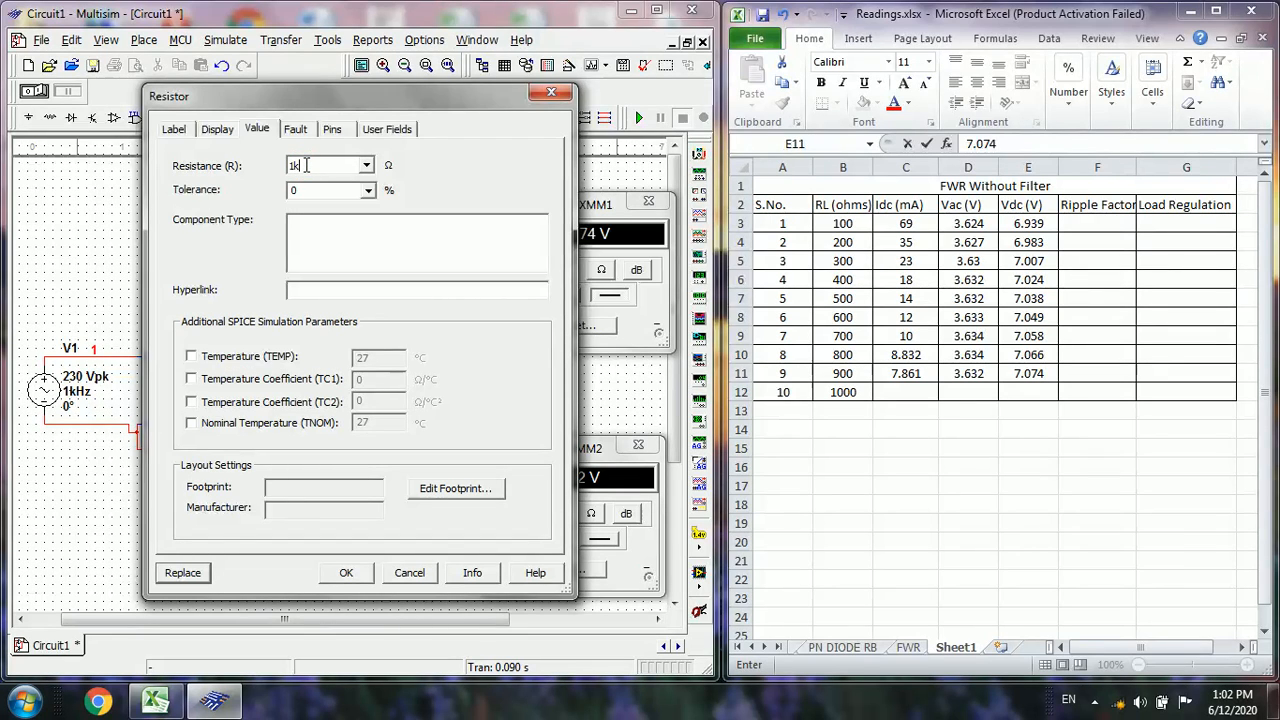
pyautogui.click(344, 574)
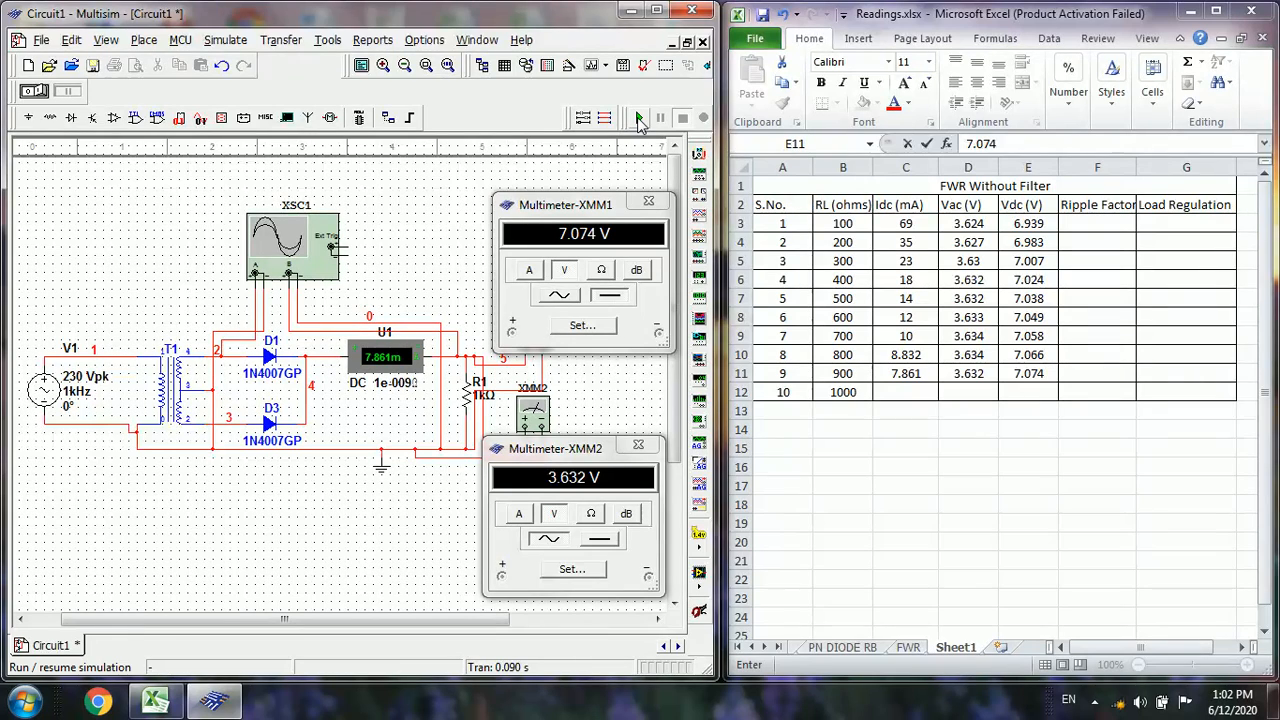
pyautogui.click(640, 118)
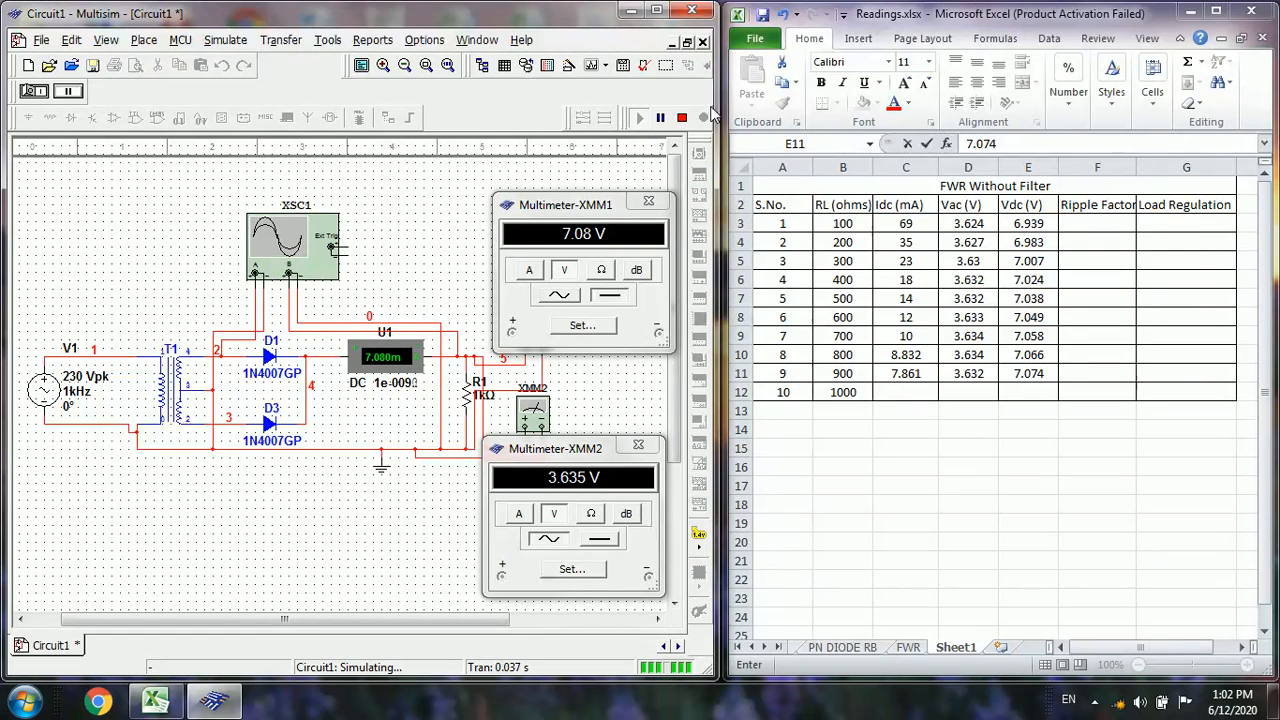
pyautogui.click(682, 118)
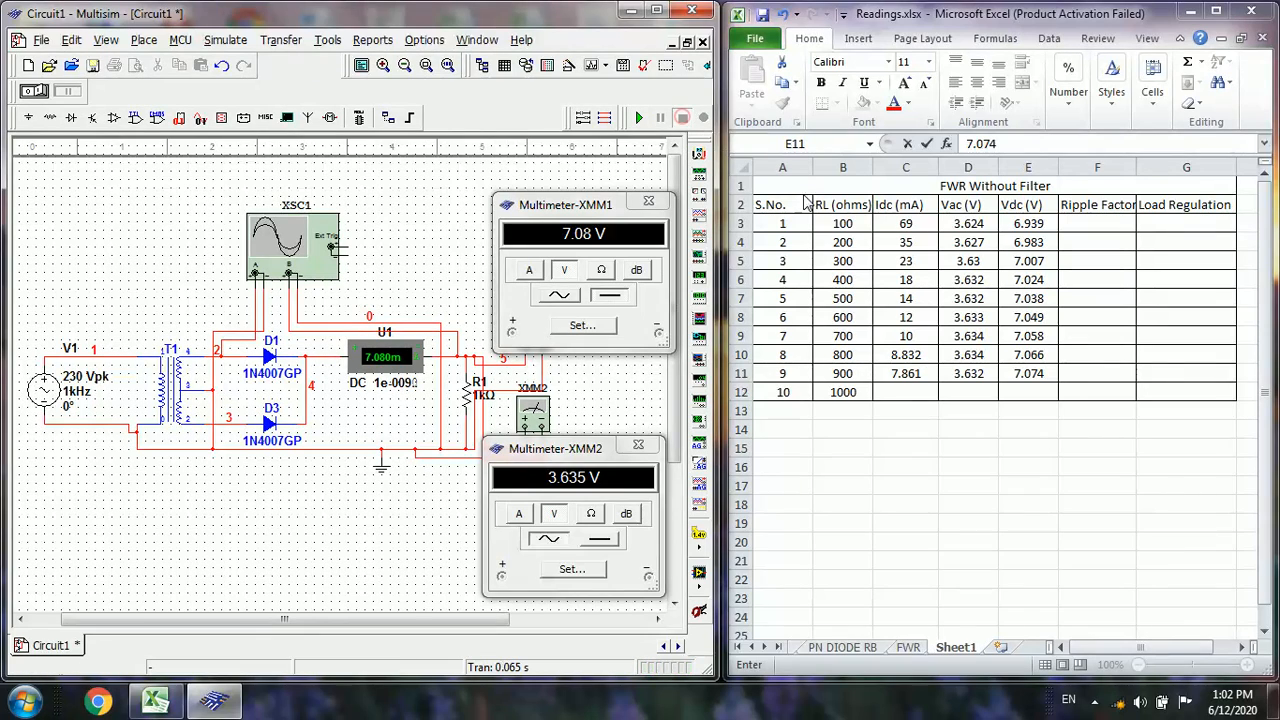
# In the Excel table's 1000-ohm row, enter 7.08 for Idc, 3.635 for Vac and 7.08 for Vdc, and save the workbook
pyautogui.click(891, 390)
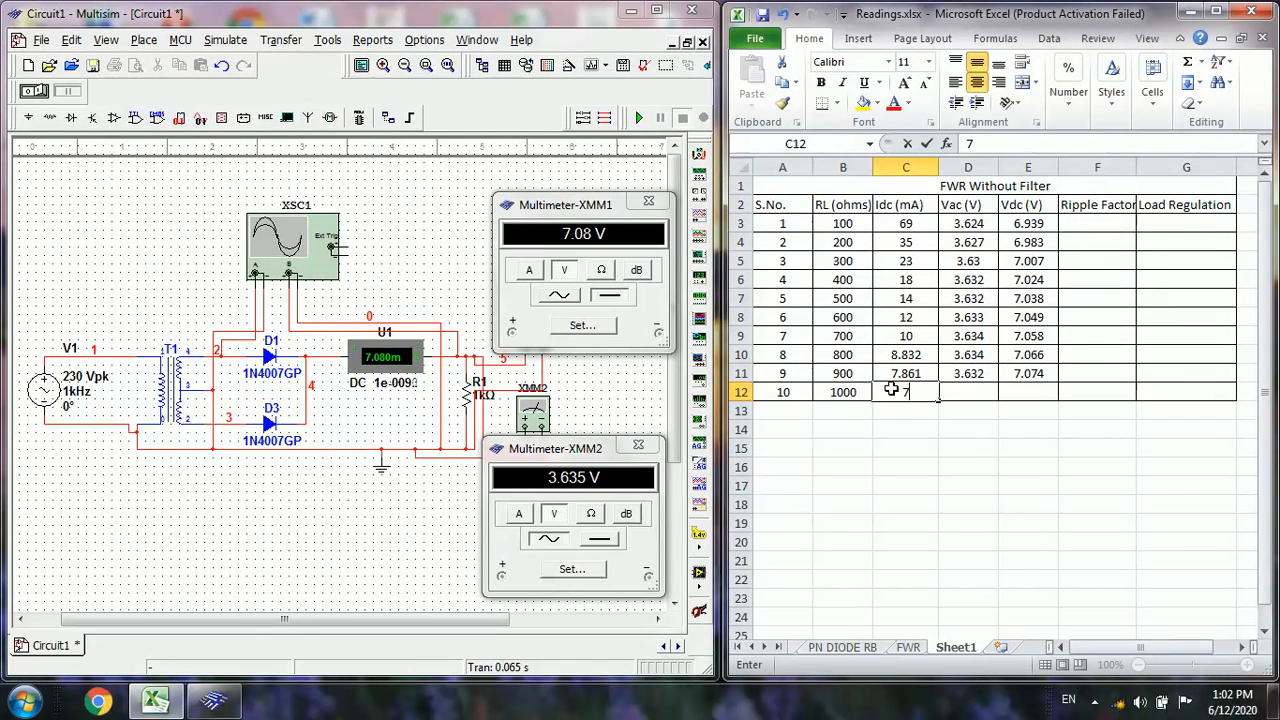
pyautogui.write('7.080')
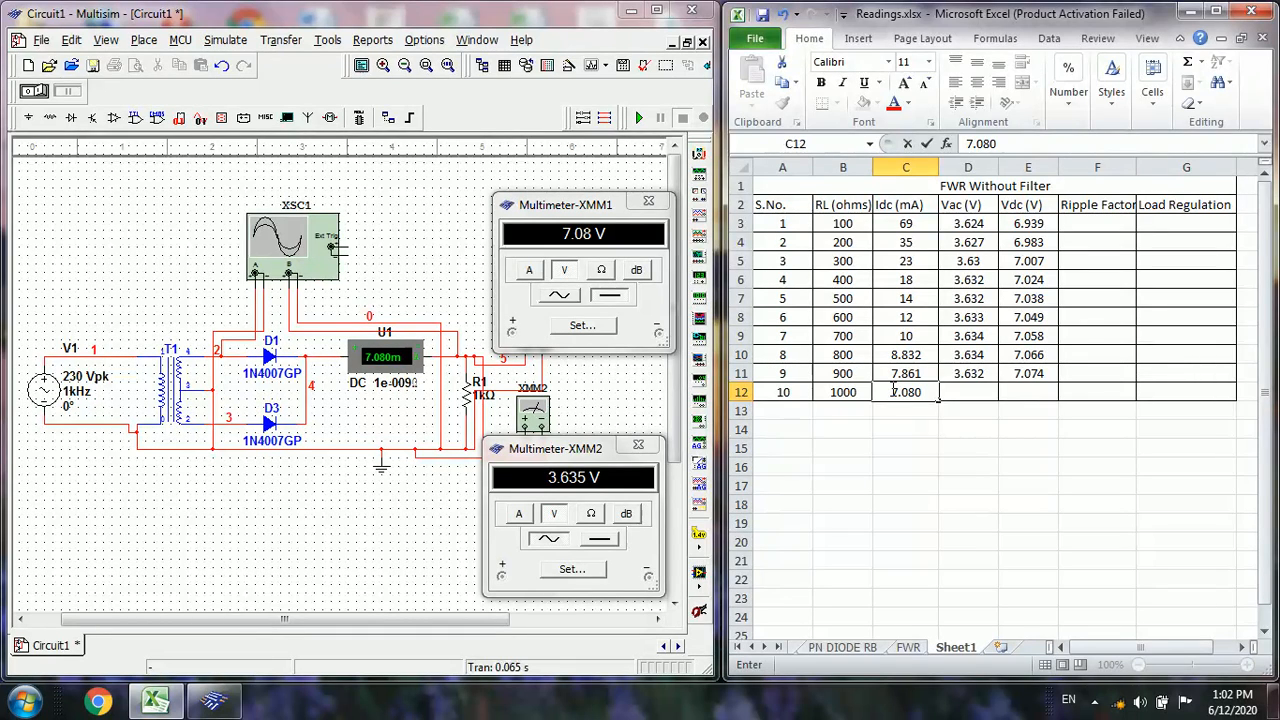
pyautogui.press('Tab')
pyautogui.write('3.635')
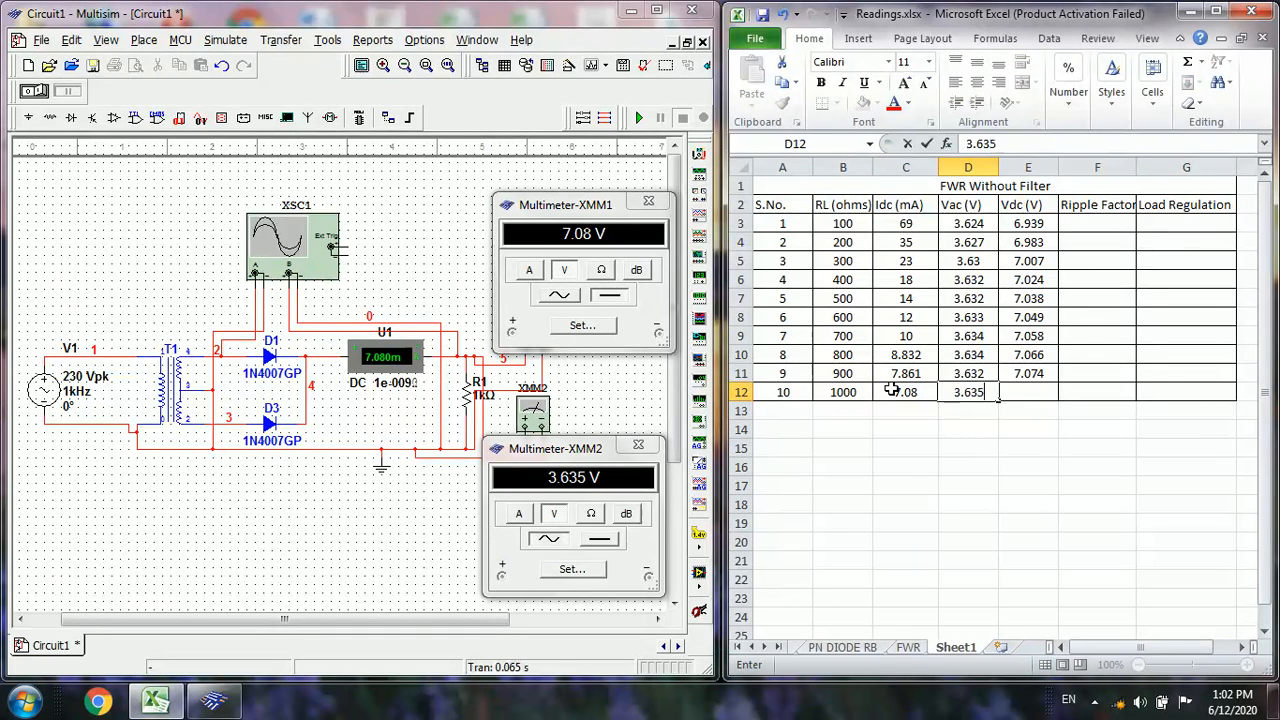
pyautogui.press('Tab')
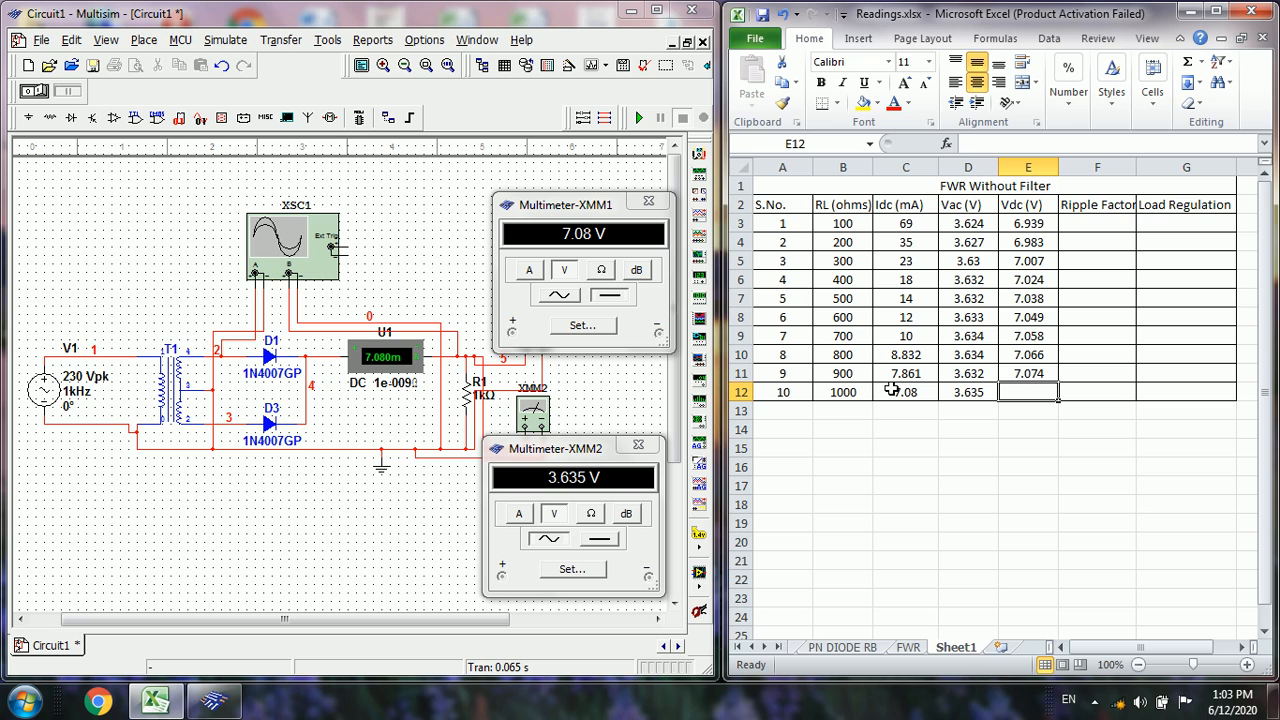
pyautogui.write('7.08')
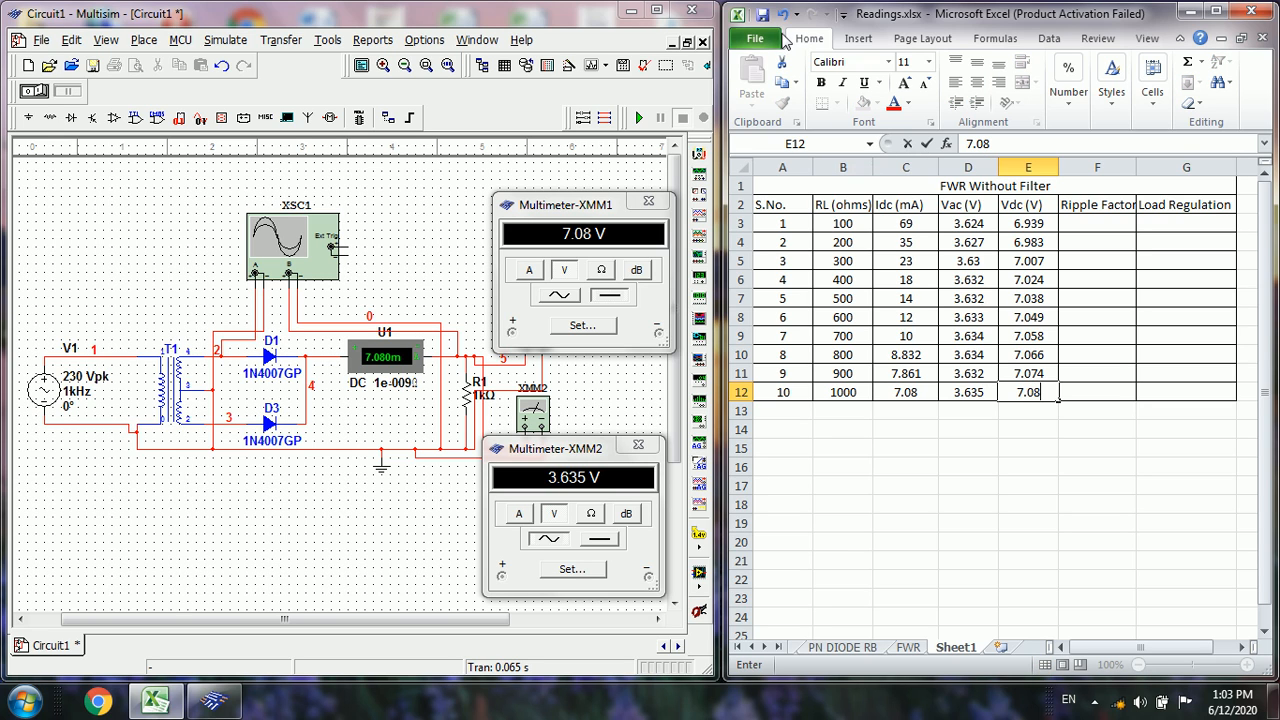
pyautogui.click(764, 14)
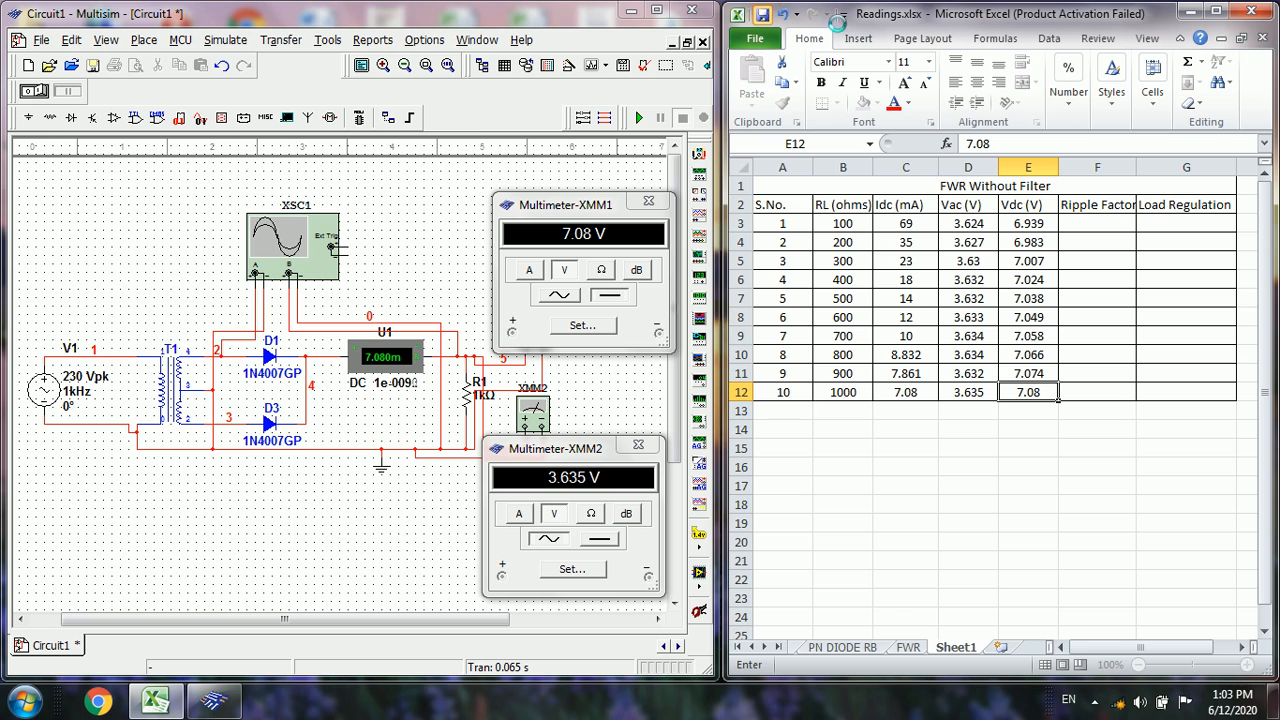
# Calculate the ripple factor in F3 as =D3/E3 and fill the formula down through F12
pyautogui.click(1083, 224)
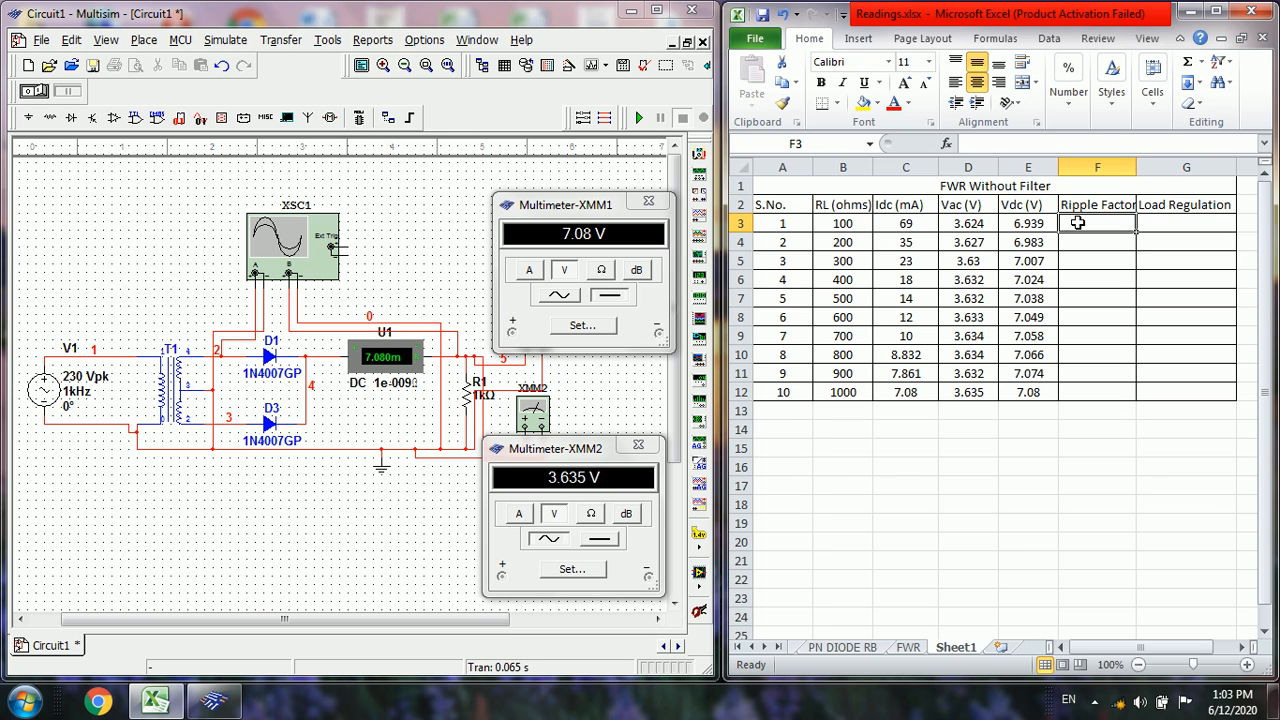
pyautogui.write('=')
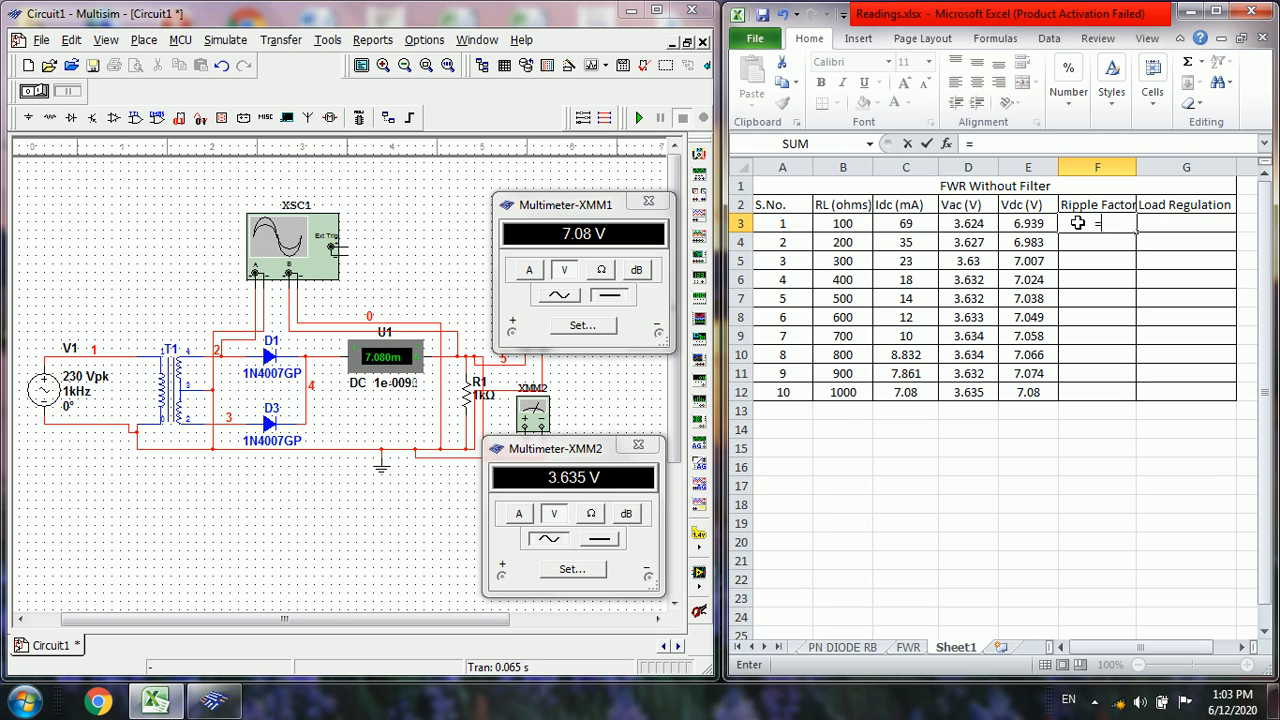
pyautogui.click(985, 225)
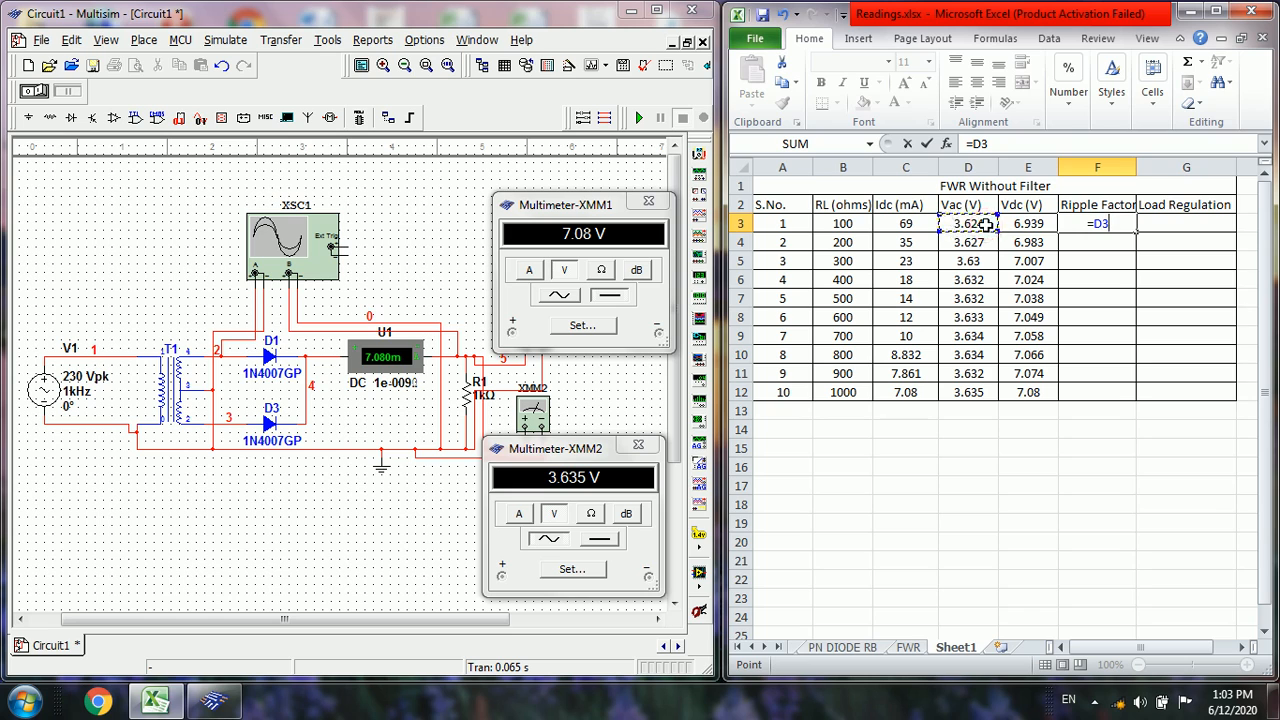
pyautogui.write('/')
pyautogui.click(1006, 224)
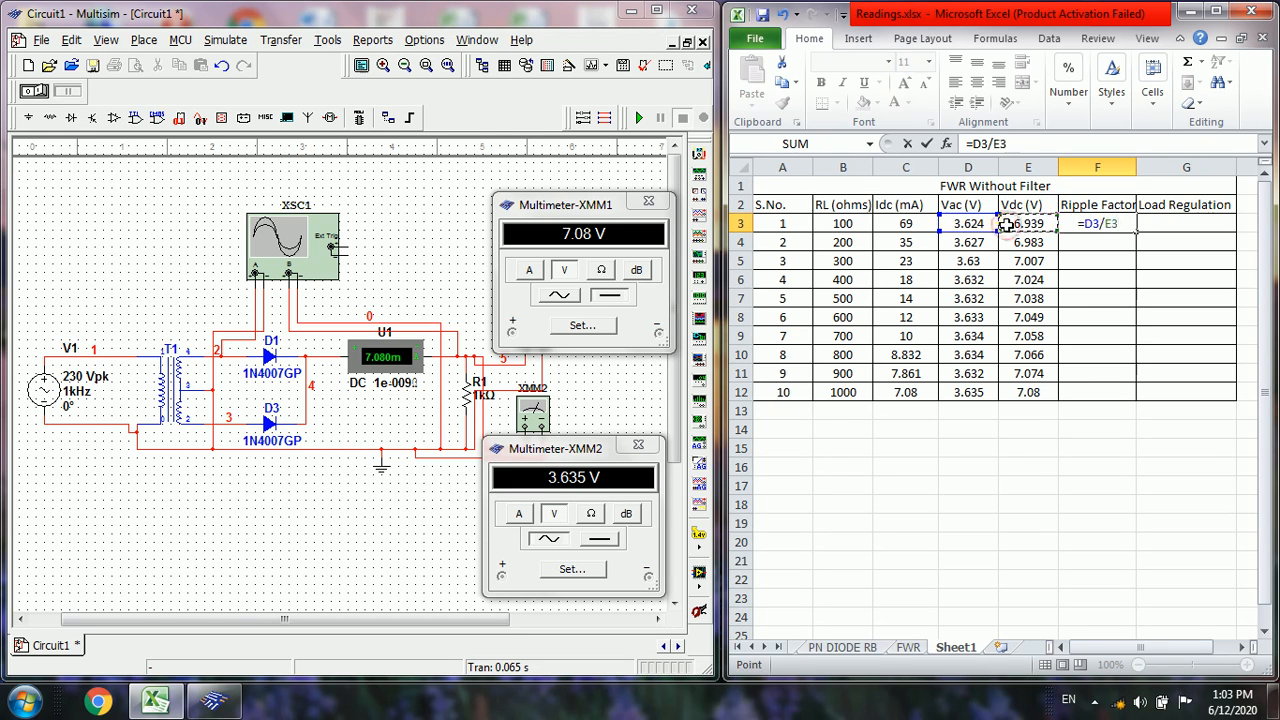
pyautogui.click(927, 145)
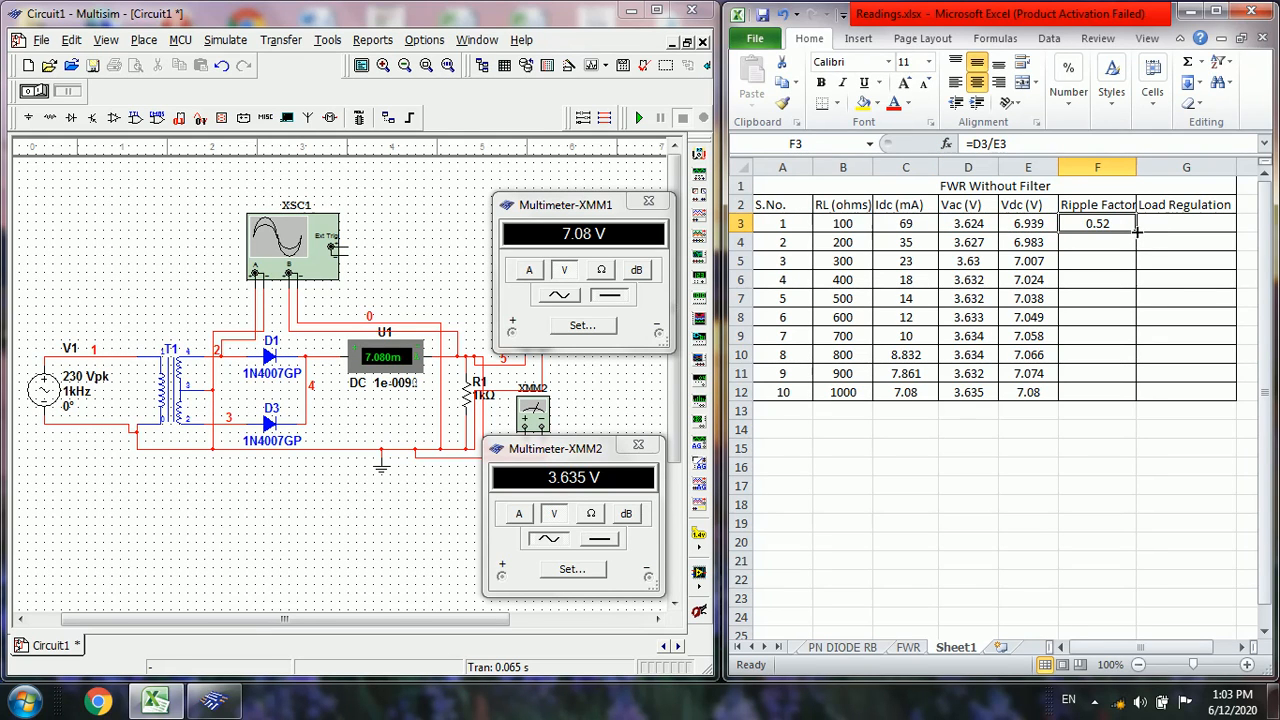
pyautogui.moveTo(1137, 231); pyautogui.dragTo(1141, 401)
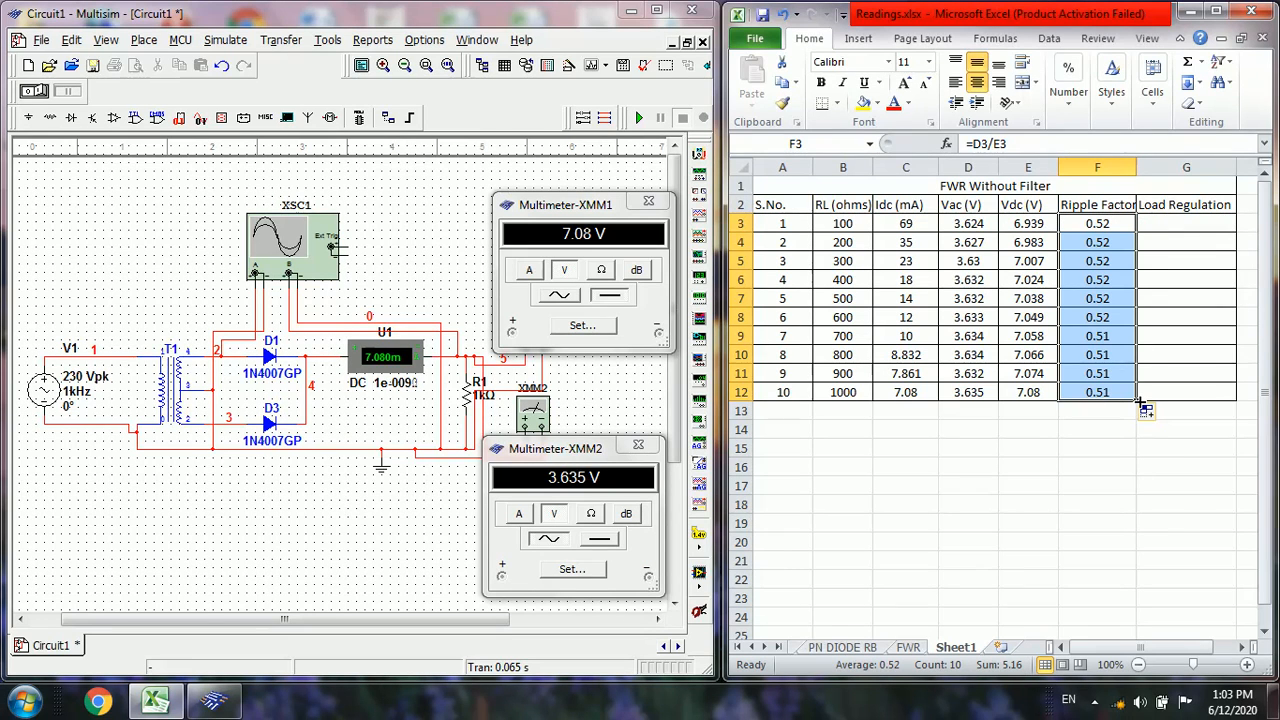